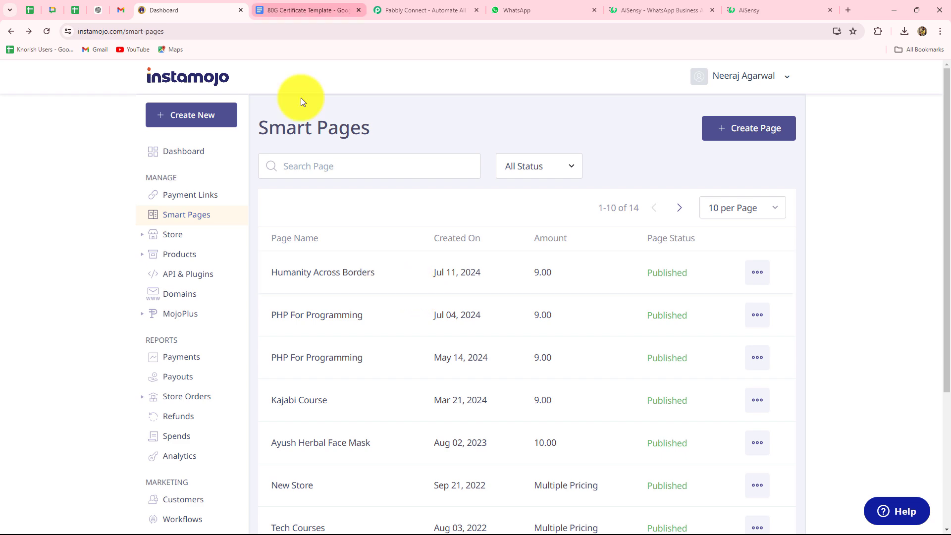
Check the donor placeholders in the 80G Certificate Template doc, then switch to the Pabbly Connect site.
{"action": "left_click", "coordinate": [293, 6]}
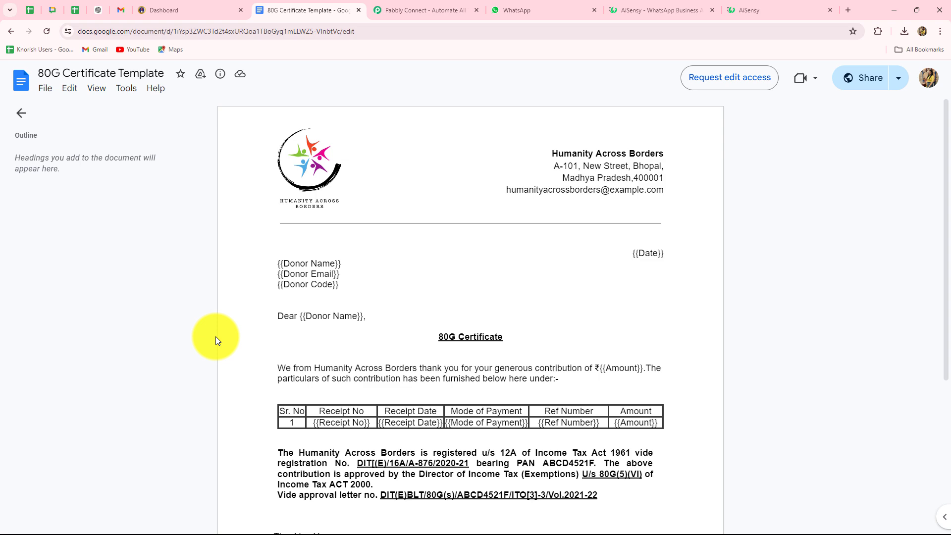
{"action": "left_click", "coordinate": [390, 10]}
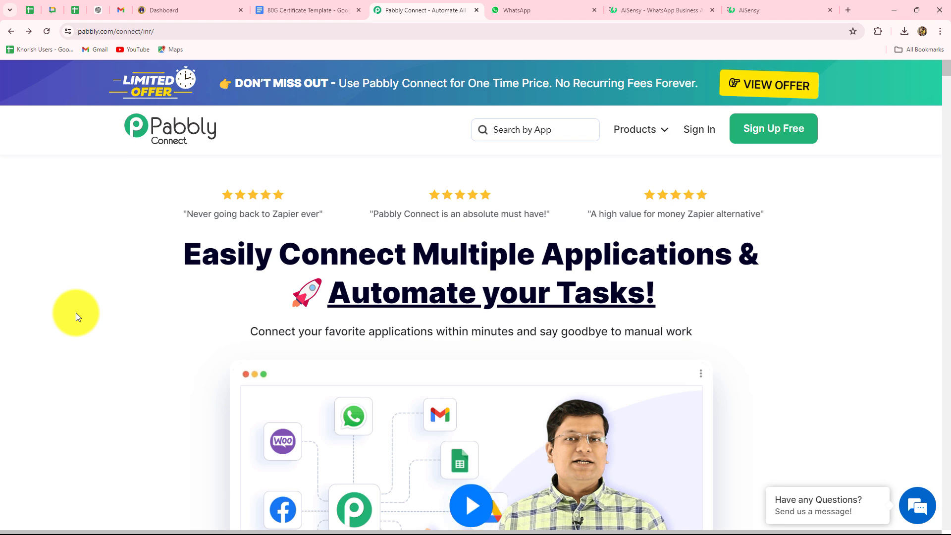
Dismiss the lifetime offer popup and sign in to the Pabbly account.
{"action": "mouse_move", "coordinate": [533, 58]}
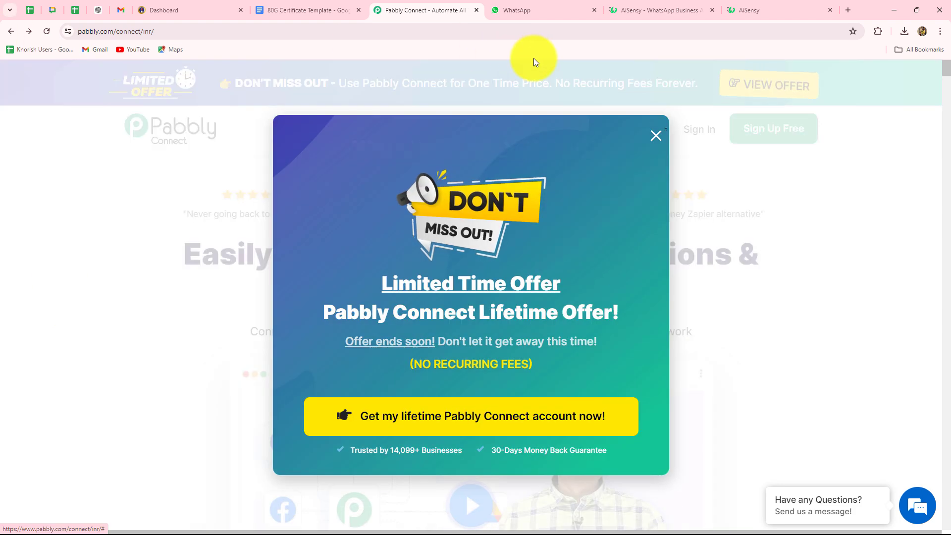
{"action": "left_click", "coordinate": [654, 136]}
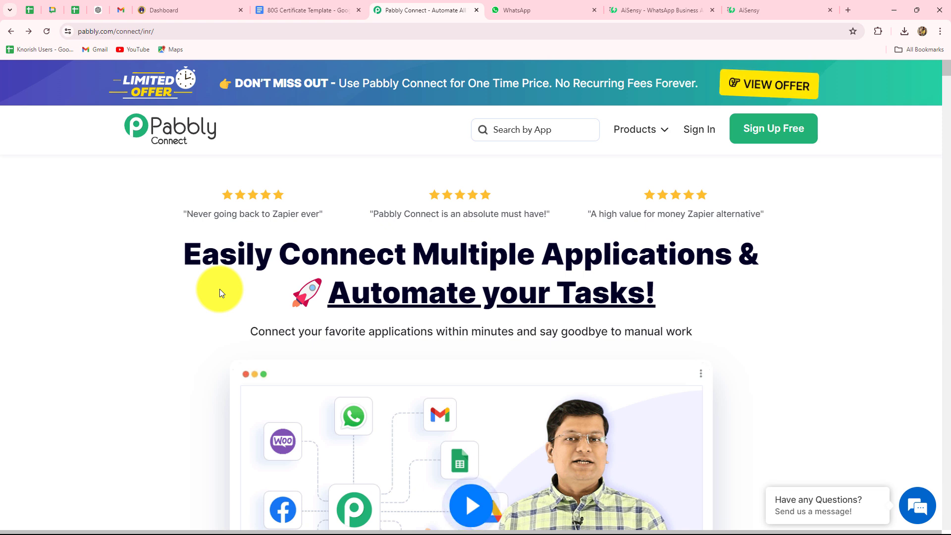
{"action": "left_click", "coordinate": [697, 132]}
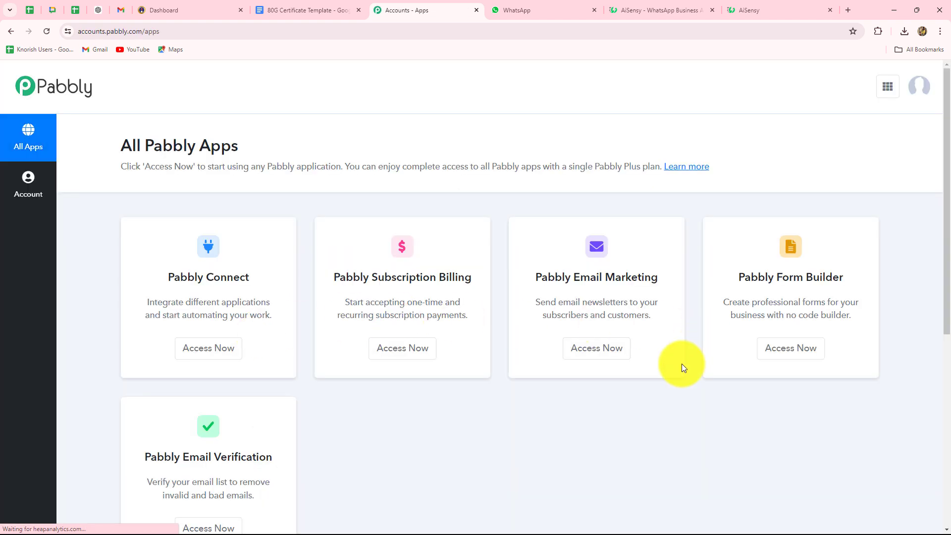
Open the Pabbly Connect app to reach its dashboard with an empty Home folder.
{"action": "scroll", "coordinate": [656, 373], "scroll_direction": "down", "scroll_amount": 3}
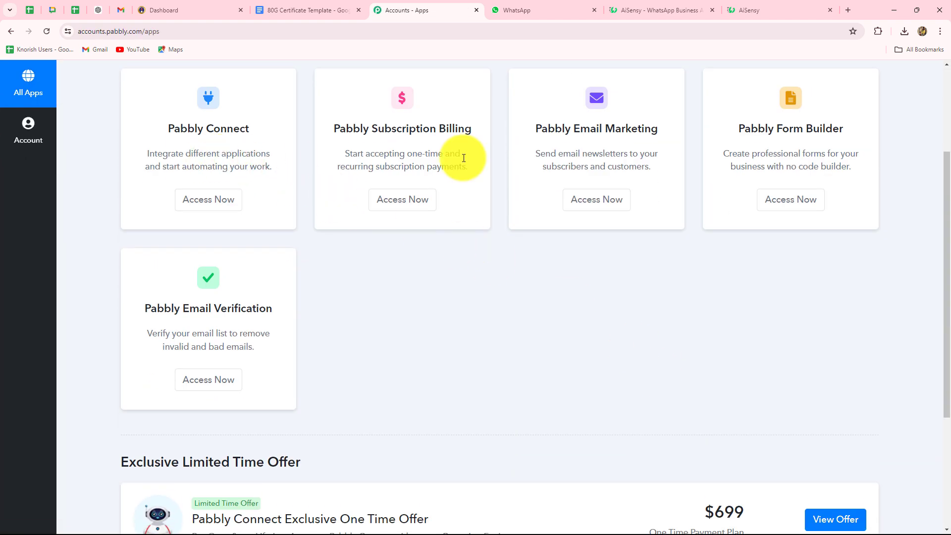
{"action": "left_click_drag", "start_coordinate": [170, 131], "coordinate": [294, 146]}
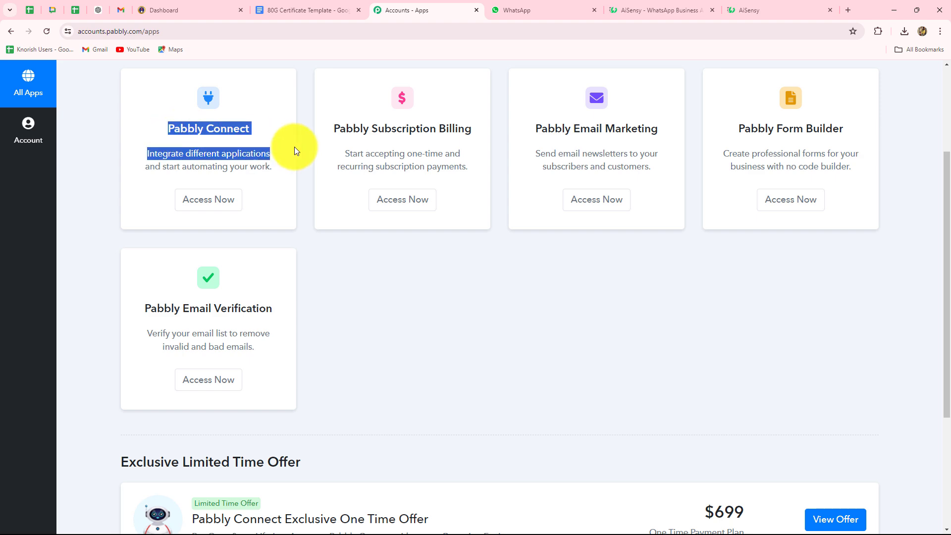
{"action": "left_click", "coordinate": [220, 205]}
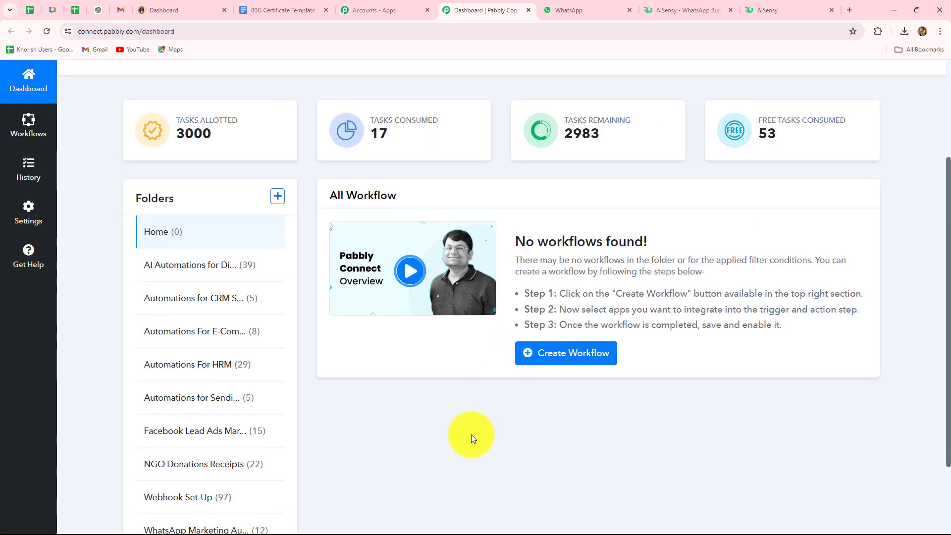
{"action": "scroll", "coordinate": [471, 436], "scroll_direction": "down", "scroll_amount": 2}
{"action": "scroll", "coordinate": [471, 435], "scroll_direction": "up", "scroll_amount": 3}
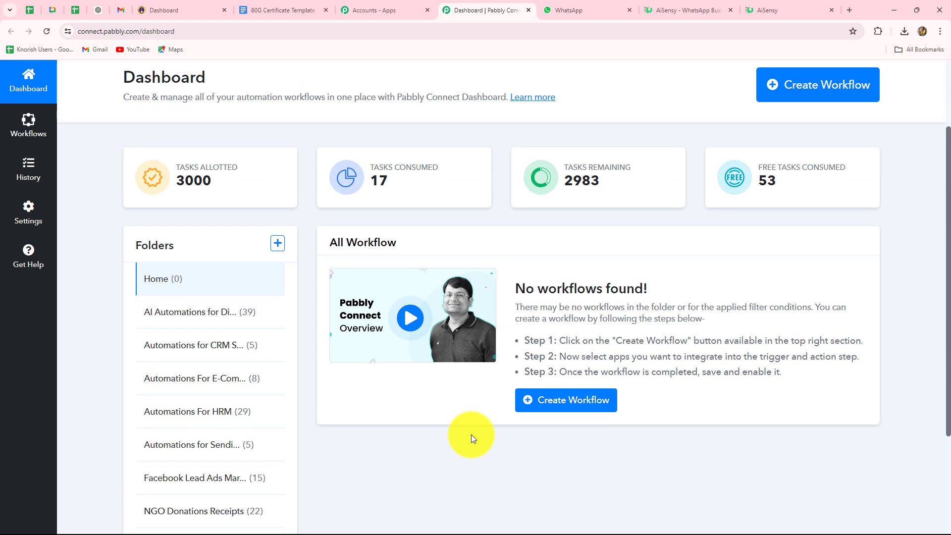
{"action": "scroll", "coordinate": [471, 435], "scroll_direction": "up", "scroll_amount": 2}
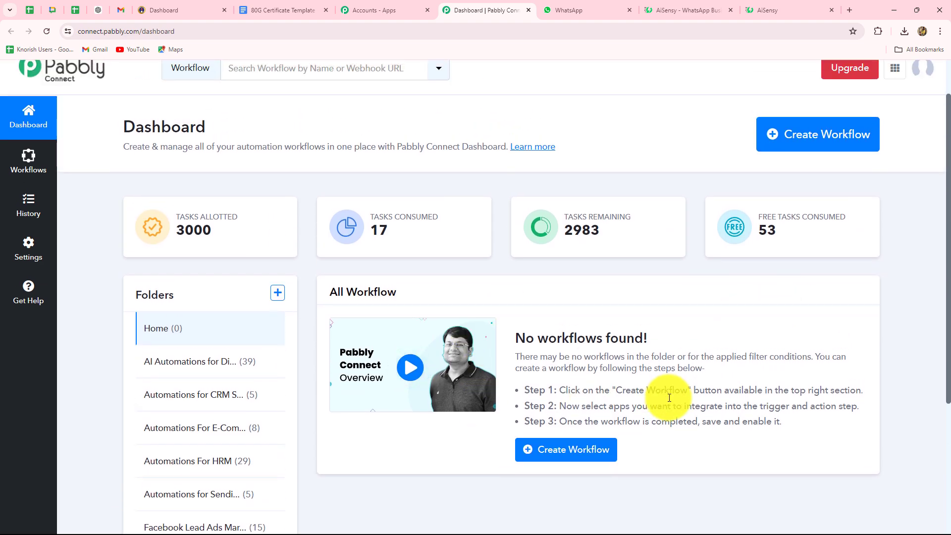
{"action": "scroll", "coordinate": [658, 394], "scroll_direction": "down", "scroll_amount": 4}
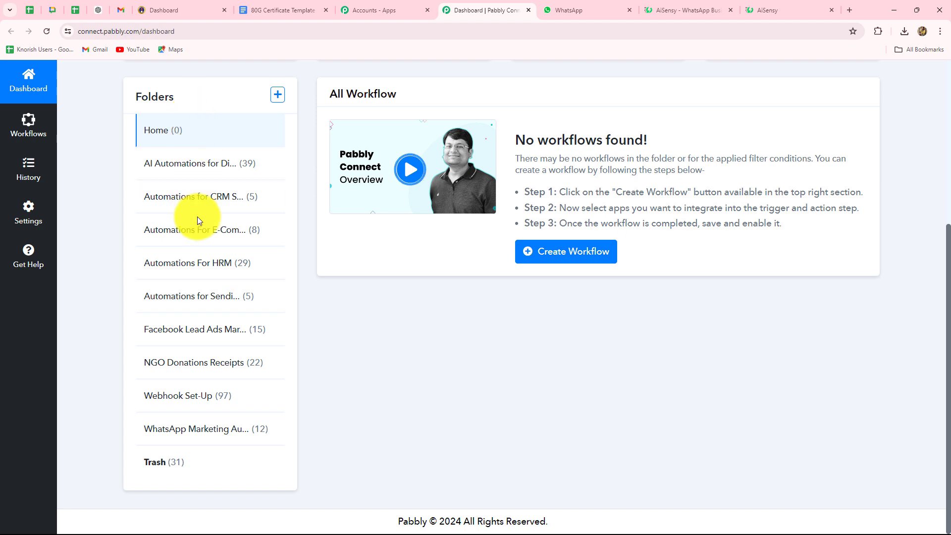
{"action": "scroll", "coordinate": [559, 418], "scroll_direction": "up", "scroll_amount": 5}
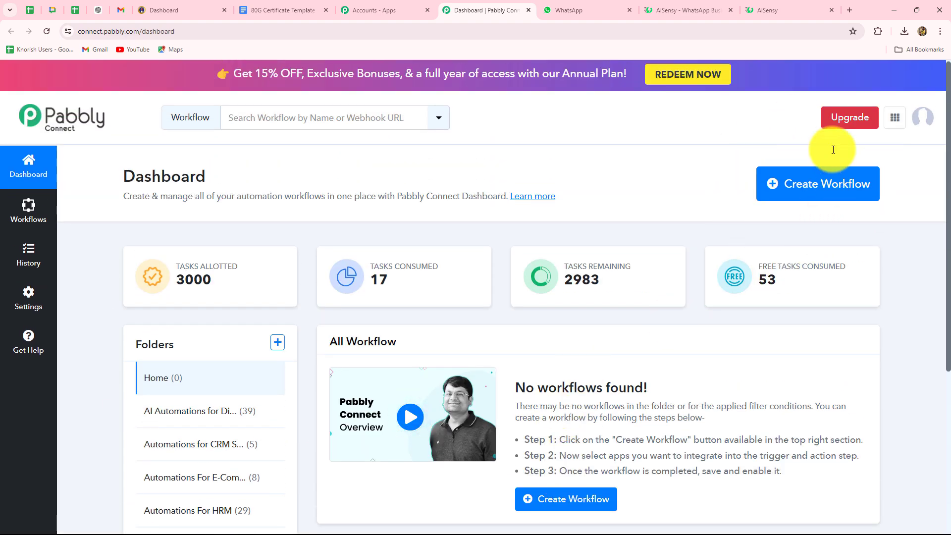
Create a workflow named 'Send 80G Receipts on WhatsApp for Donations Received via Instamojo' in NGO Donations Receipts.
{"action": "left_click", "coordinate": [805, 191]}
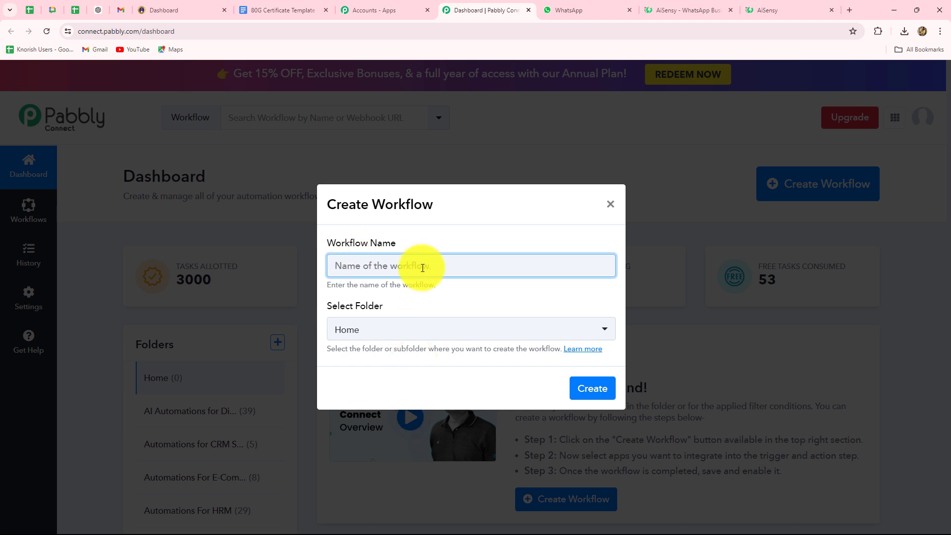
{"action": "key", "text": "ctrl+v"}
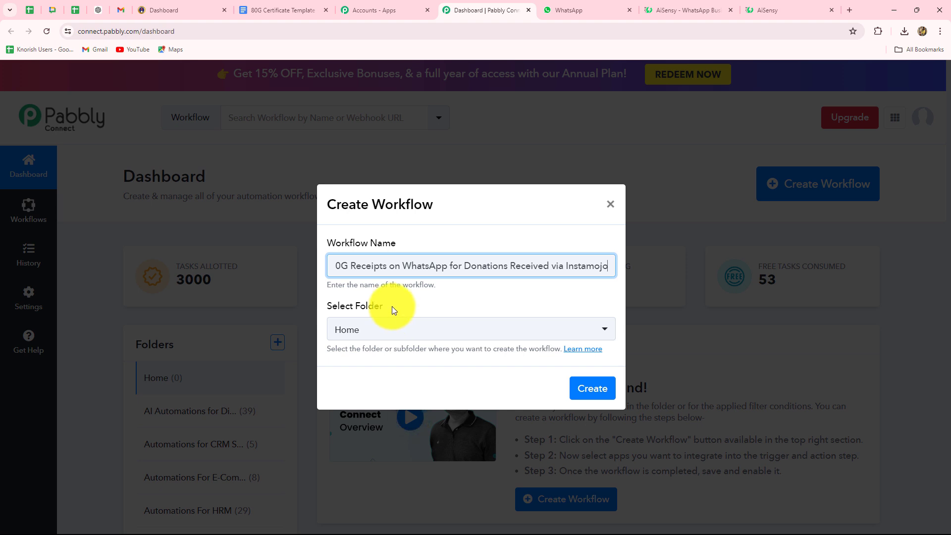
{"action": "left_click", "coordinate": [421, 336]}
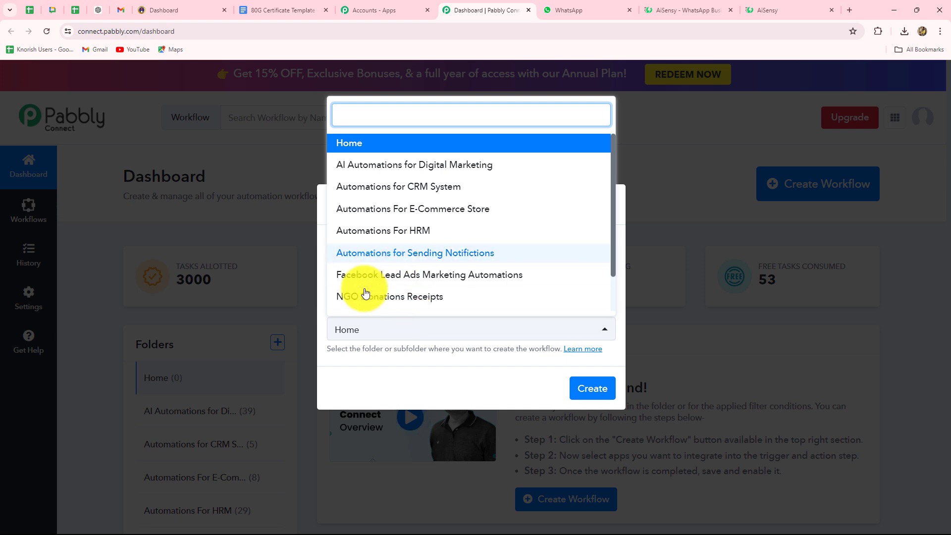
{"action": "left_click", "coordinate": [415, 299]}
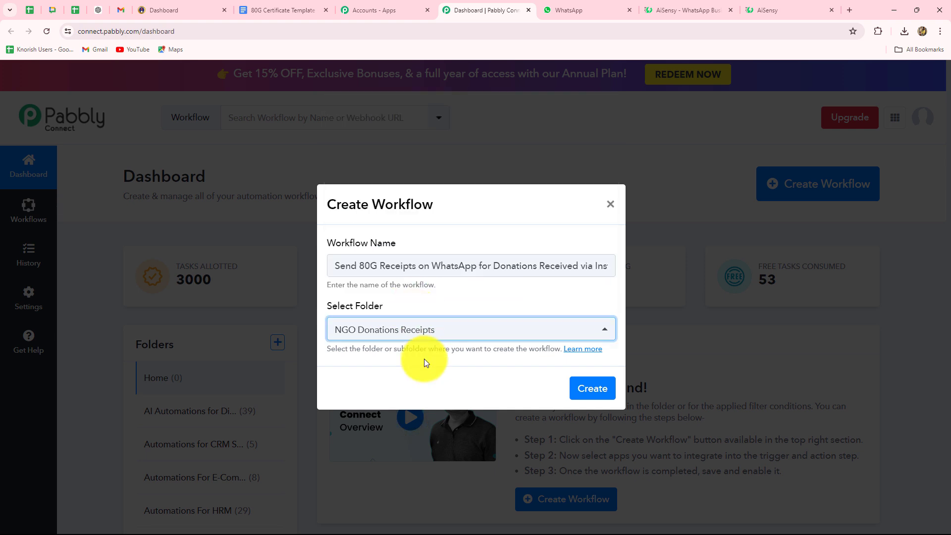
{"action": "left_click", "coordinate": [597, 390]}
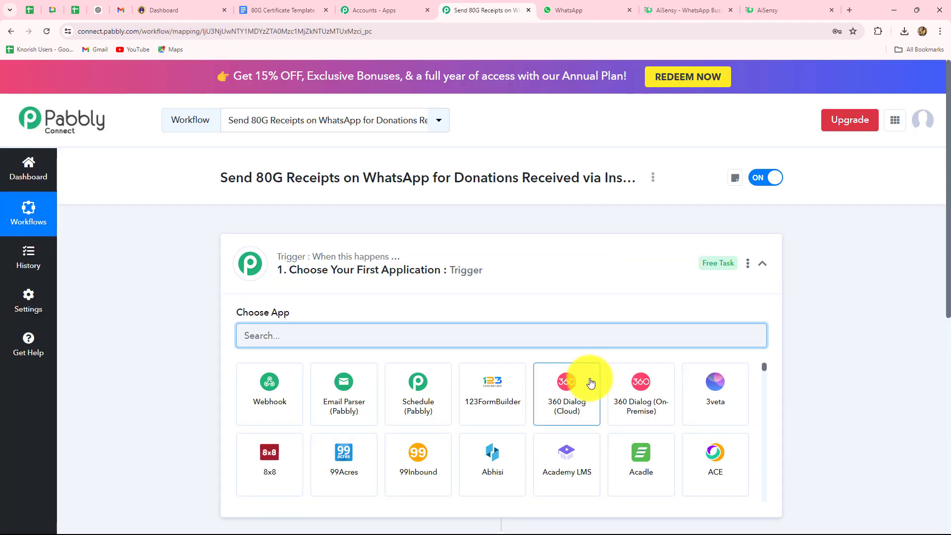
{"action": "scroll", "coordinate": [857, 320], "scroll_direction": "down", "scroll_amount": 2}
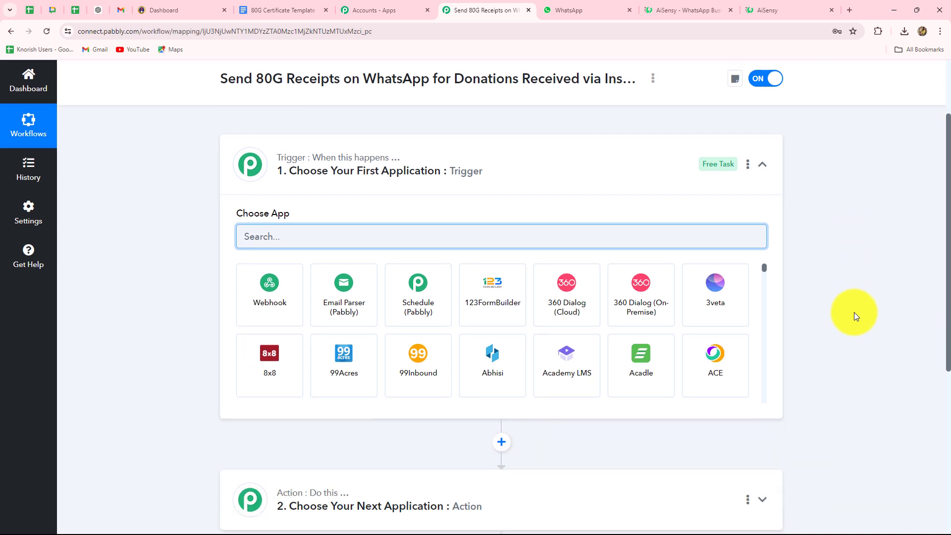
{"action": "scroll", "coordinate": [854, 316], "scroll_direction": "down", "scroll_amount": 3}
{"action": "scroll", "coordinate": [854, 316], "scroll_direction": "up", "scroll_amount": 2}
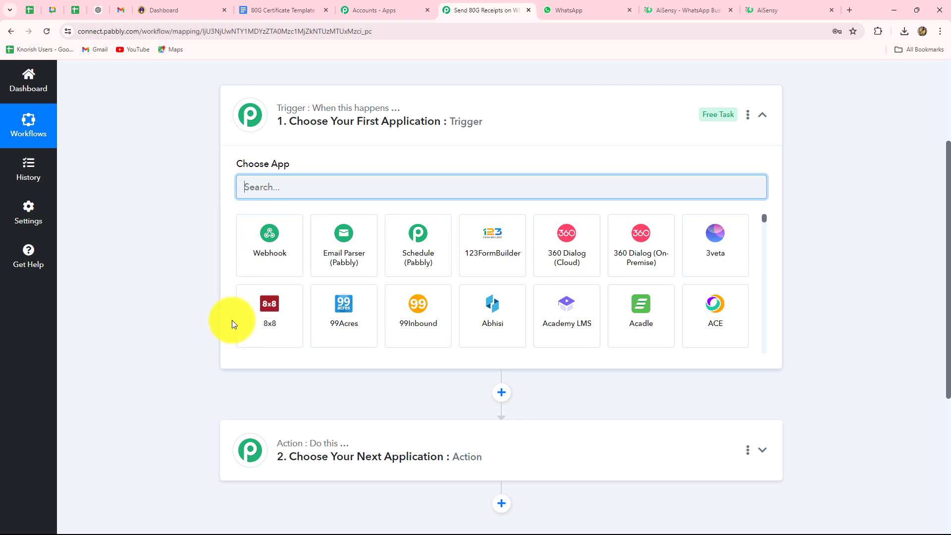
{"action": "scroll", "coordinate": [231, 320], "scroll_direction": "down", "scroll_amount": 3}
{"action": "scroll", "coordinate": [364, 393], "scroll_direction": "up", "scroll_amount": 4}
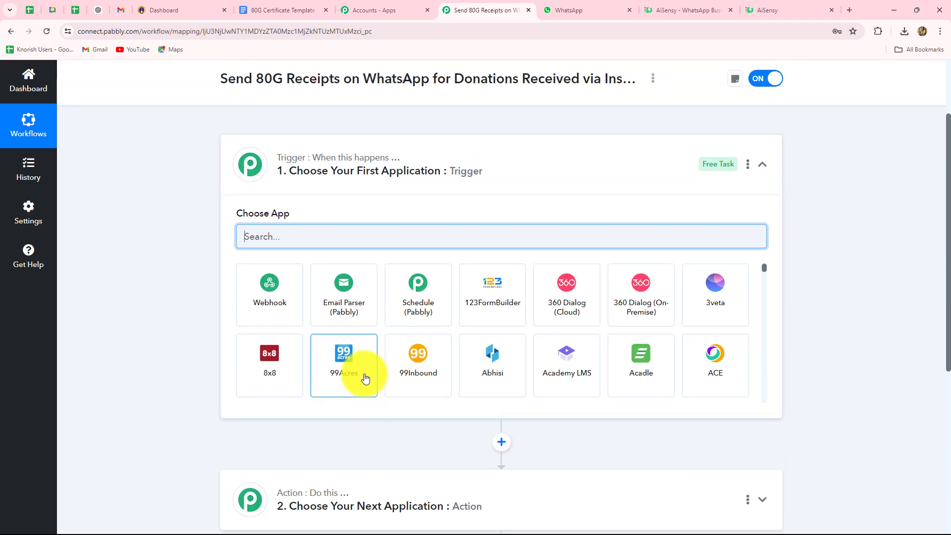
{"action": "left_click", "coordinate": [181, 16]}
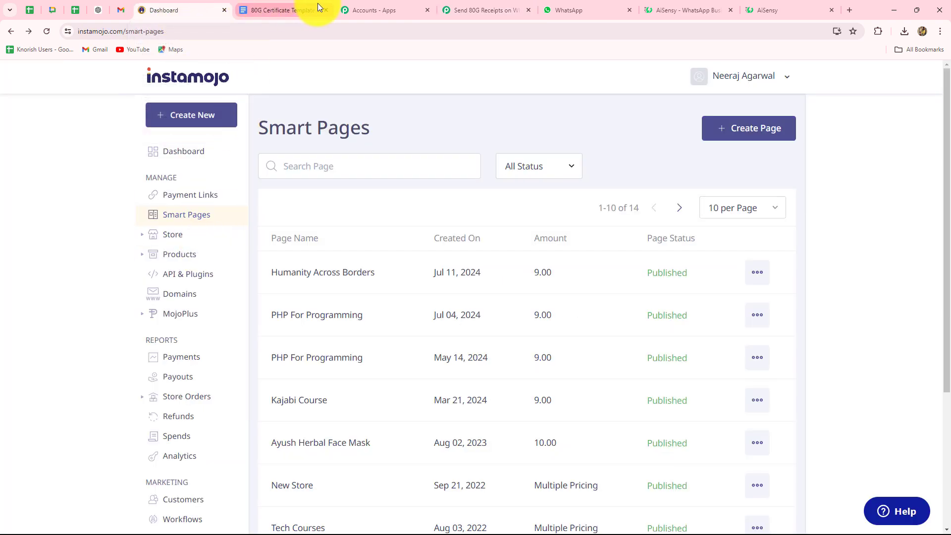
{"action": "left_click", "coordinate": [302, 10]}
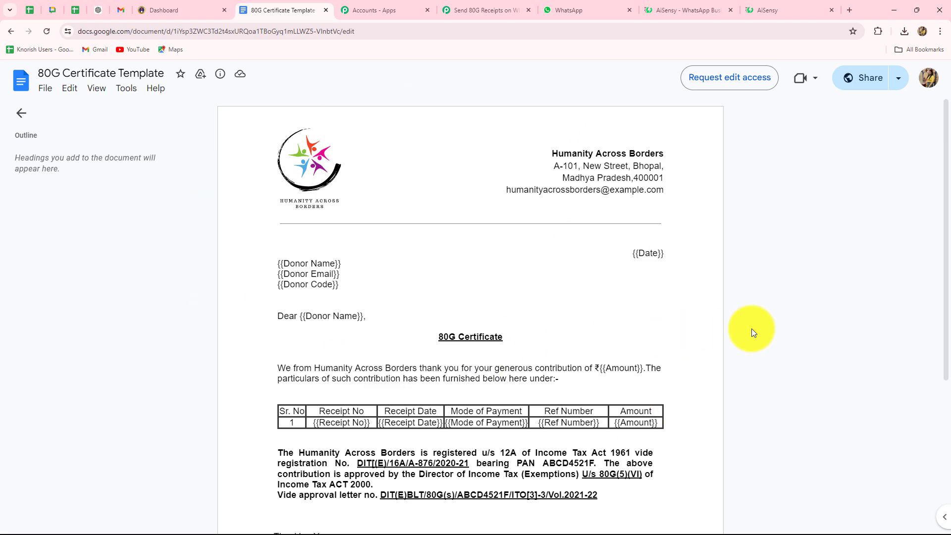
{"action": "scroll", "coordinate": [751, 328], "scroll_direction": "down", "scroll_amount": 5}
{"action": "scroll", "coordinate": [750, 328], "scroll_direction": "up", "scroll_amount": 5}
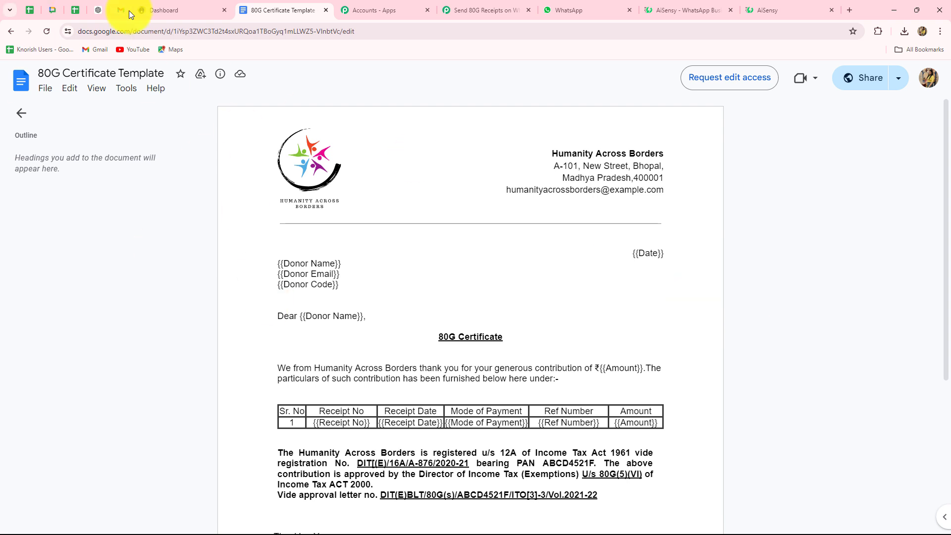
{"action": "left_click", "coordinate": [462, 2]}
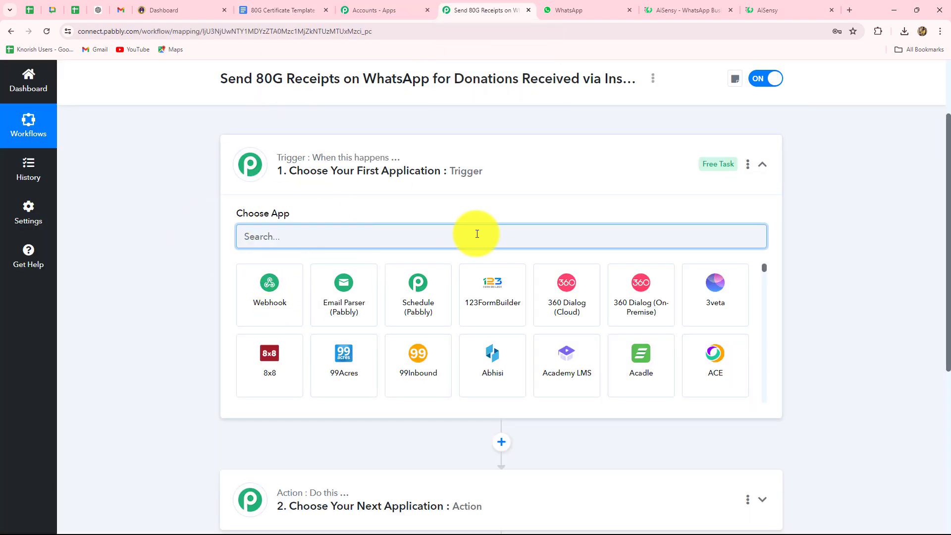
Search 'Instamoj' and set the trigger to Instamojo V2's Successful Payment event.
{"action": "scroll", "coordinate": [477, 234], "scroll_direction": "down", "scroll_amount": 4}
{"action": "scroll", "coordinate": [446, 350], "scroll_direction": "up", "scroll_amount": 3}
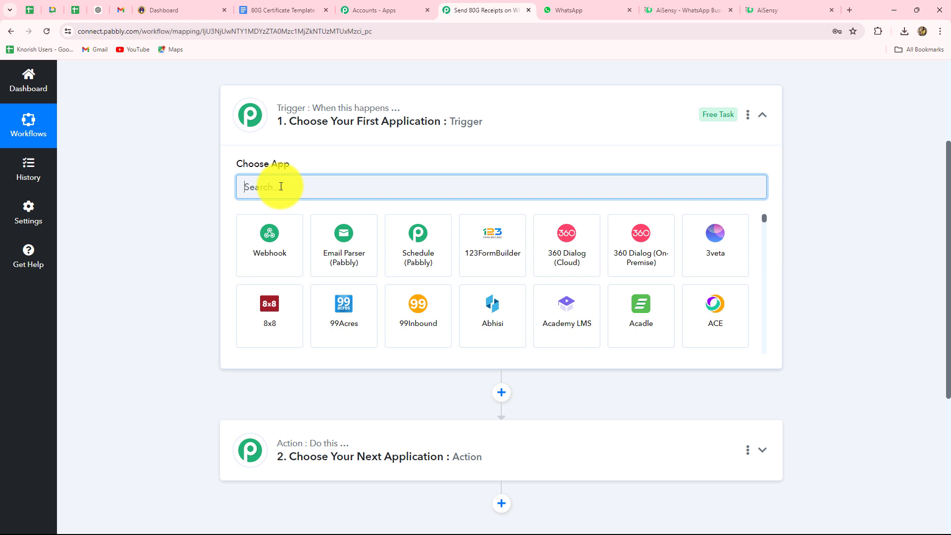
{"action": "key", "text": "Caps_Lock"}
{"action": "type", "text": "Insta"}
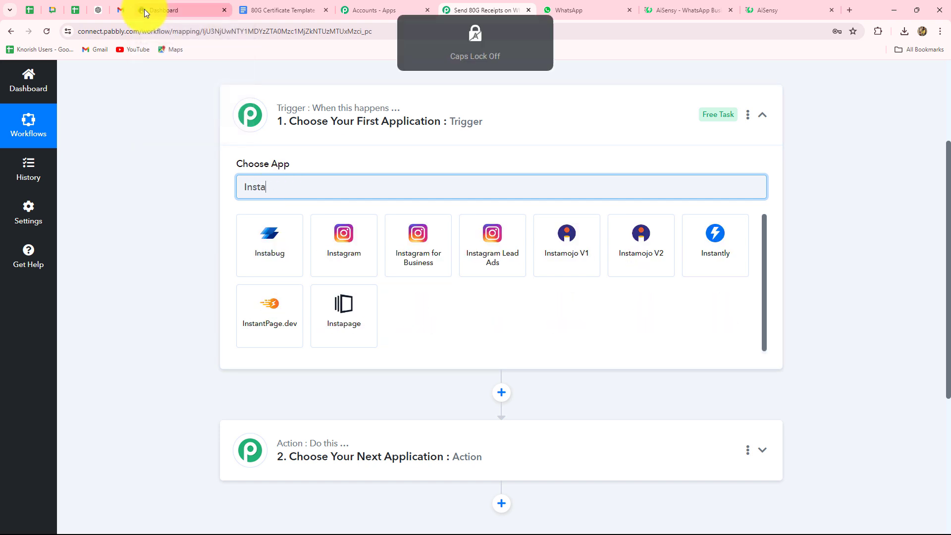
{"action": "type", "text": "moj"}
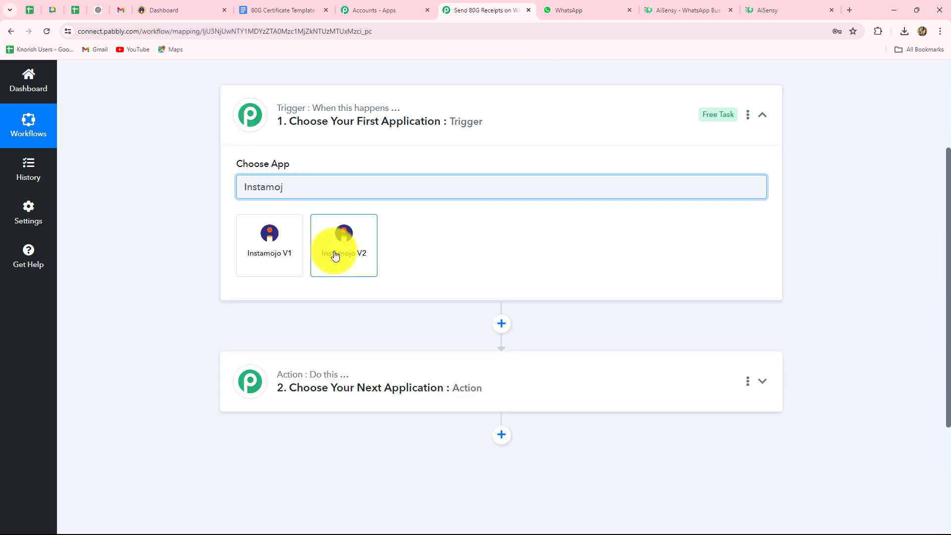
{"action": "left_click", "coordinate": [335, 256]}
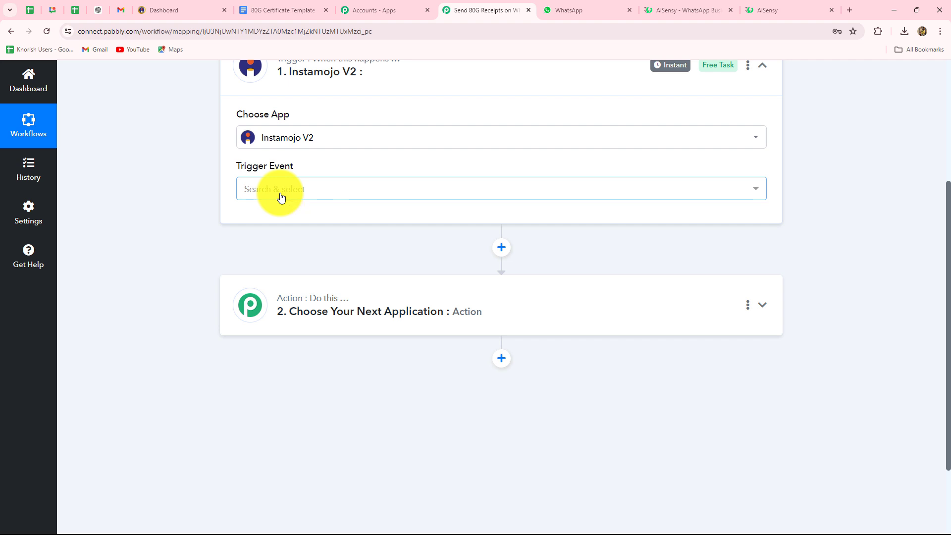
{"action": "left_click", "coordinate": [280, 197]}
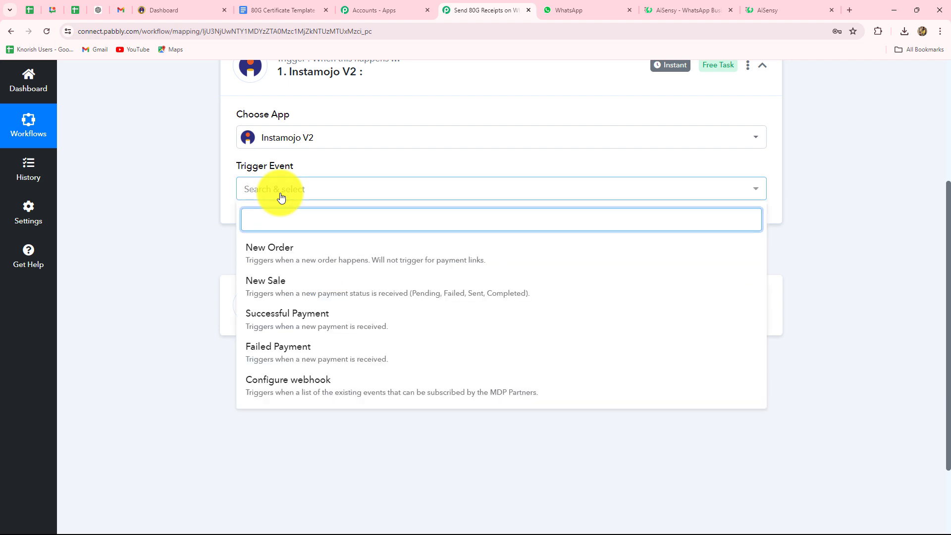
{"action": "left_click", "coordinate": [309, 325]}
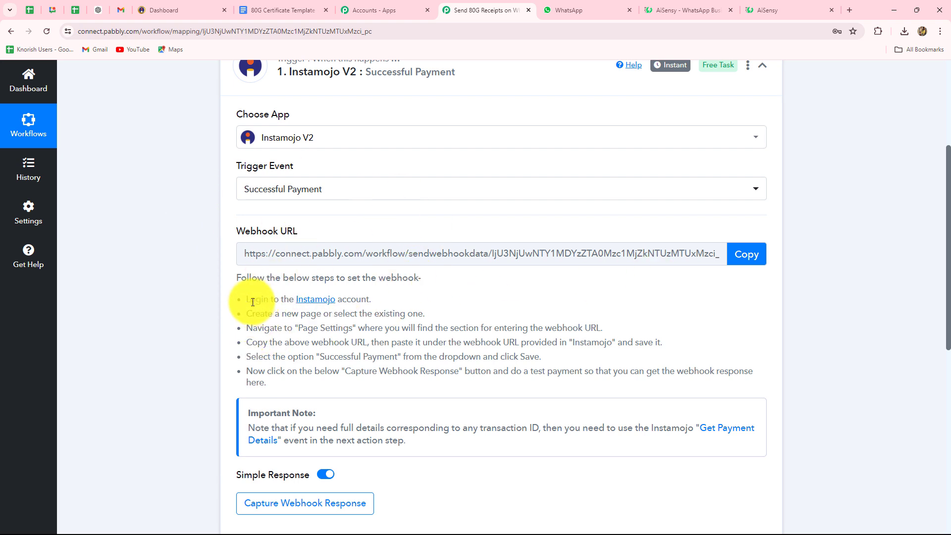
Copy the Instamojo trigger's webhook URL and switch to Instamojo's Smart Pages list.
{"action": "left_click_drag", "start_coordinate": [250, 299], "coordinate": [429, 381]}
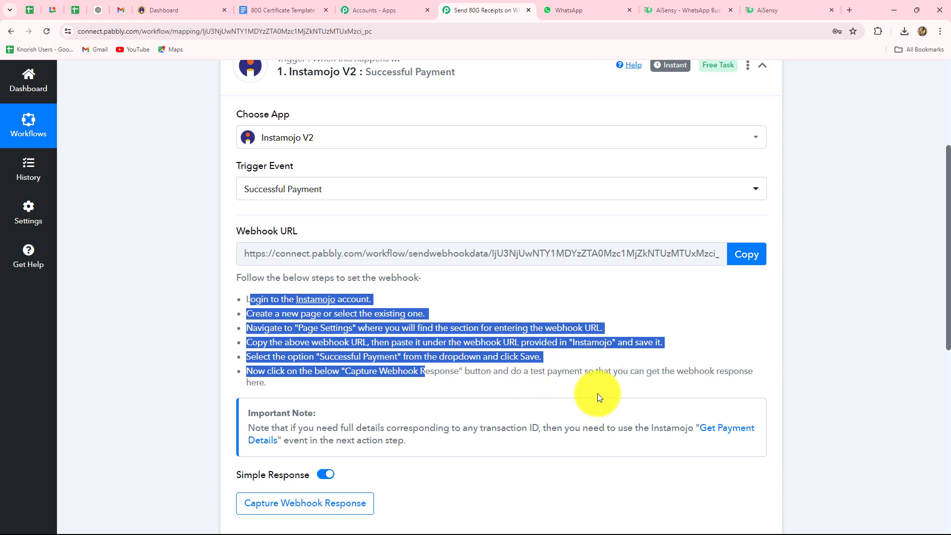
{"action": "left_click", "coordinate": [742, 254]}
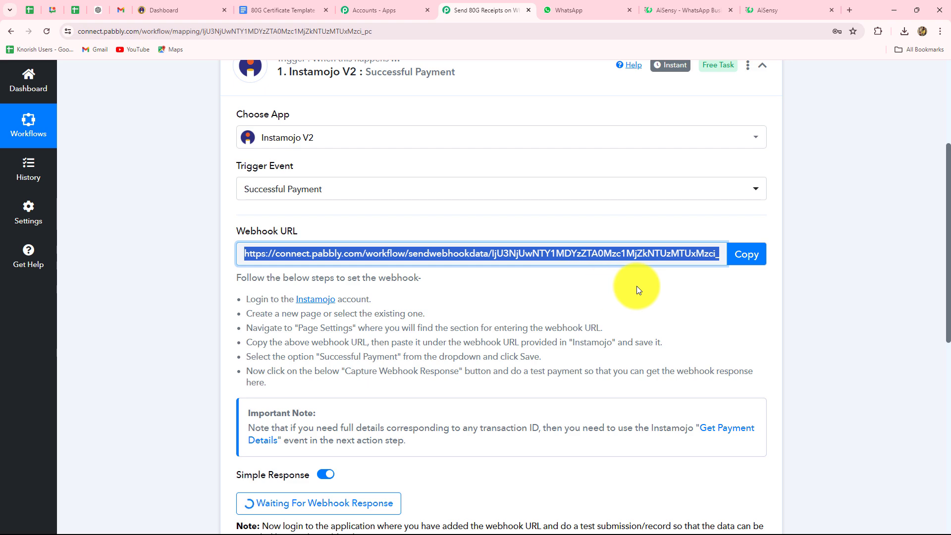
{"action": "left_click", "coordinate": [161, 9]}
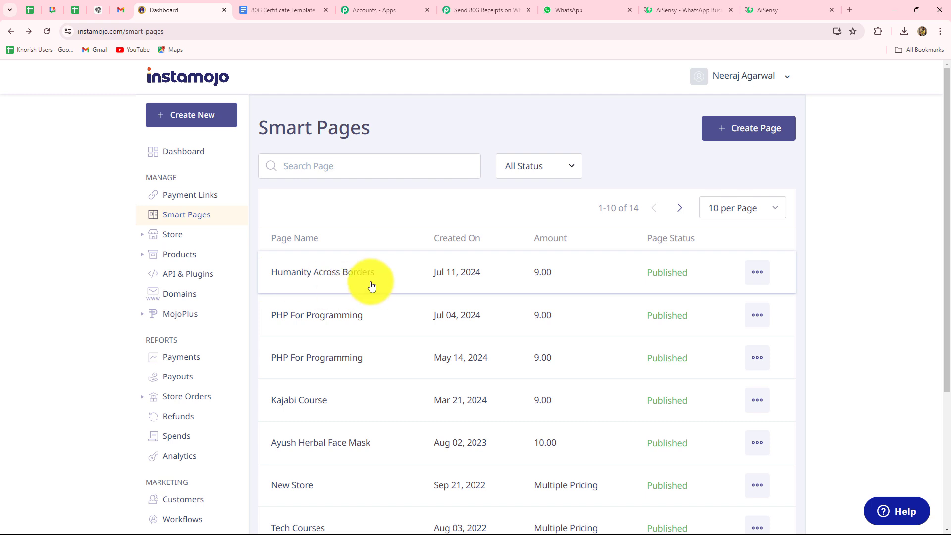
Open Edit Page for Humanity Across Borders and scroll down to its Page Settings.
{"action": "left_click", "coordinate": [757, 274]}
{"action": "left_click", "coordinate": [709, 364]}
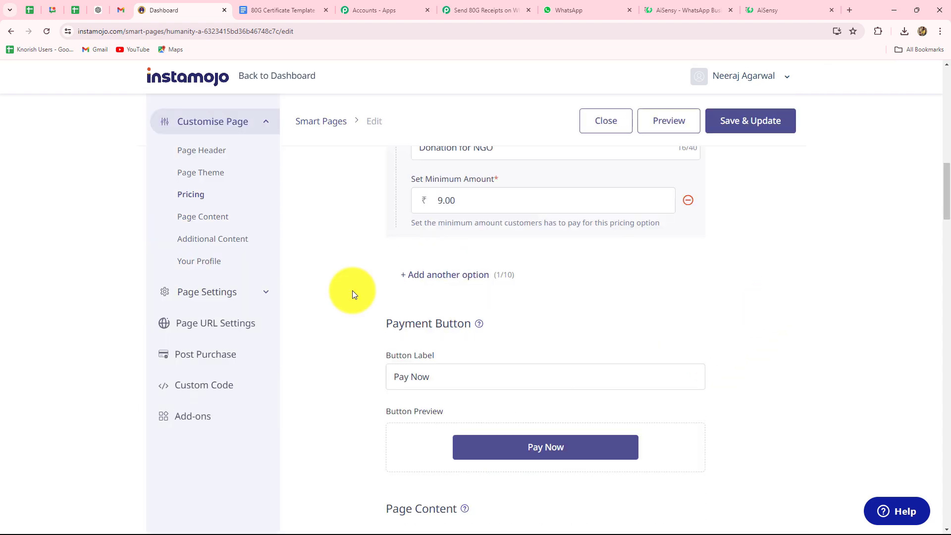
{"action": "scroll", "coordinate": [338, 322], "scroll_direction": "up", "scroll_amount": 10}
{"action": "scroll", "coordinate": [338, 322], "scroll_direction": "down", "scroll_amount": 10}
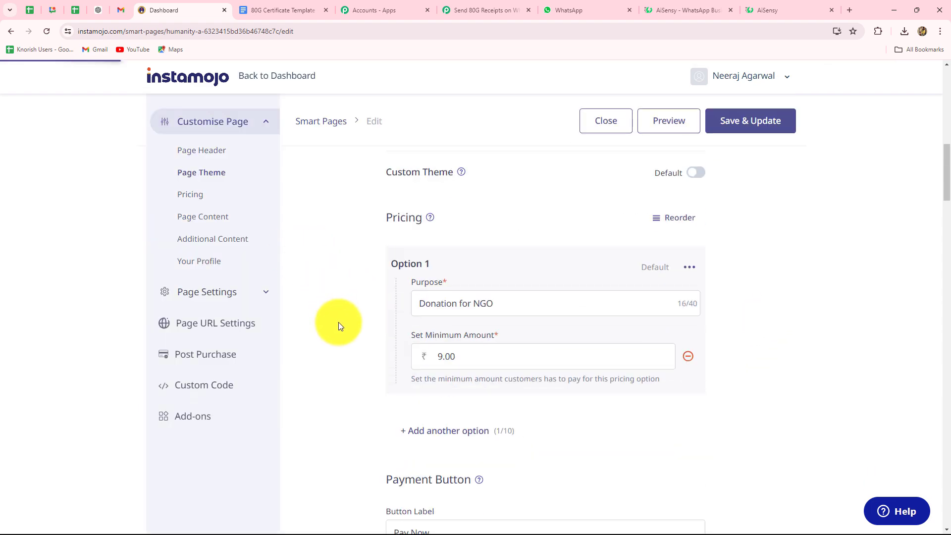
{"action": "scroll", "coordinate": [480, 358], "scroll_direction": "up", "scroll_amount": 10}
{"action": "scroll", "coordinate": [490, 322], "scroll_direction": "down", "scroll_amount": 9}
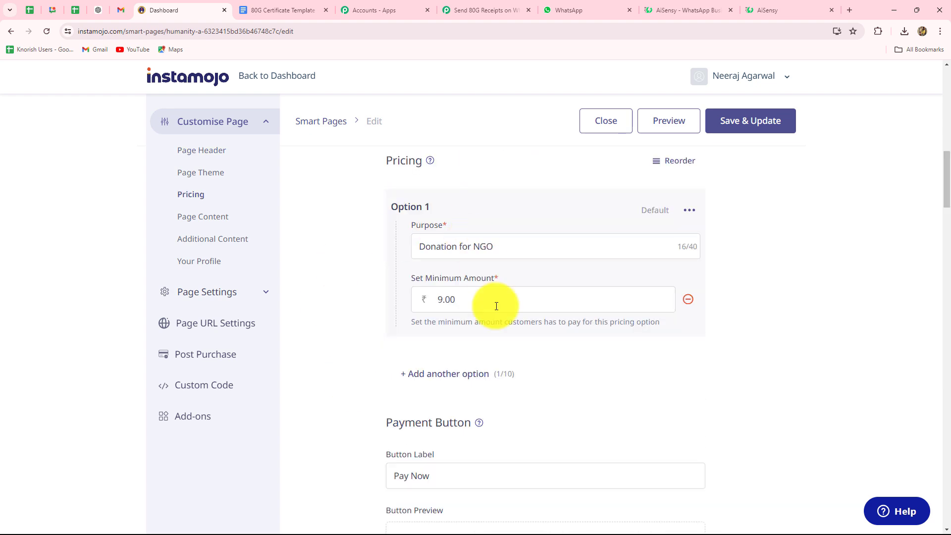
{"action": "scroll", "coordinate": [562, 366], "scroll_direction": "down", "scroll_amount": 9}
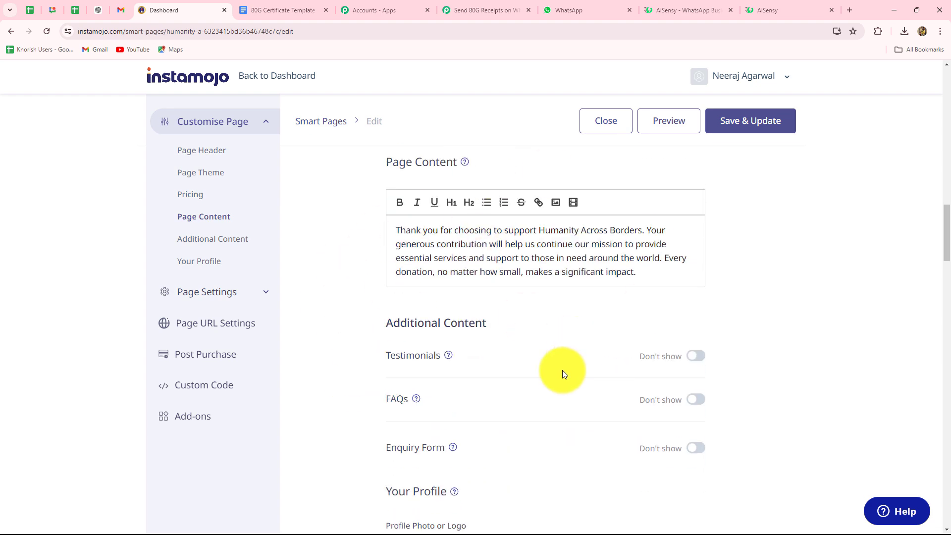
{"action": "scroll", "coordinate": [563, 370], "scroll_direction": "down", "scroll_amount": 18}
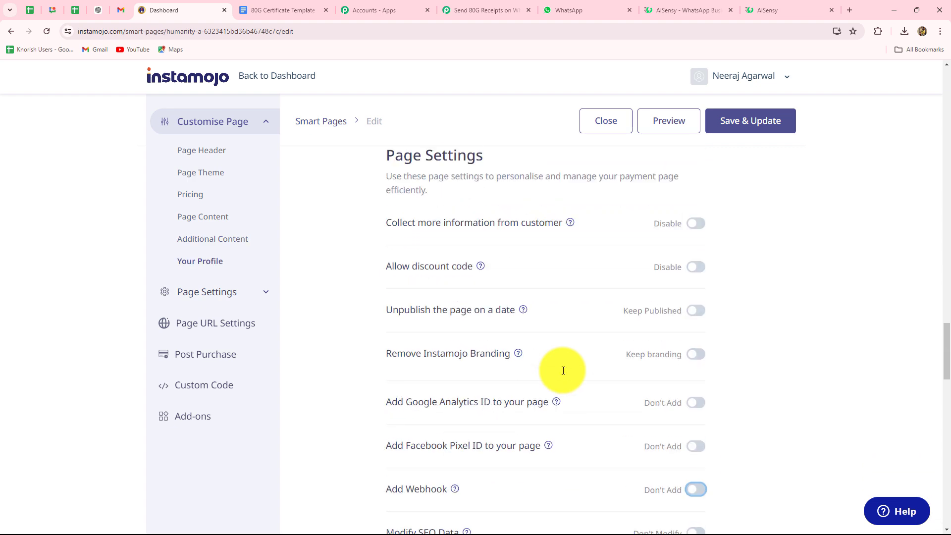
{"action": "scroll", "coordinate": [563, 370], "scroll_direction": "down", "scroll_amount": 4}
{"action": "scroll", "coordinate": [563, 370], "scroll_direction": "down", "scroll_amount": 2}
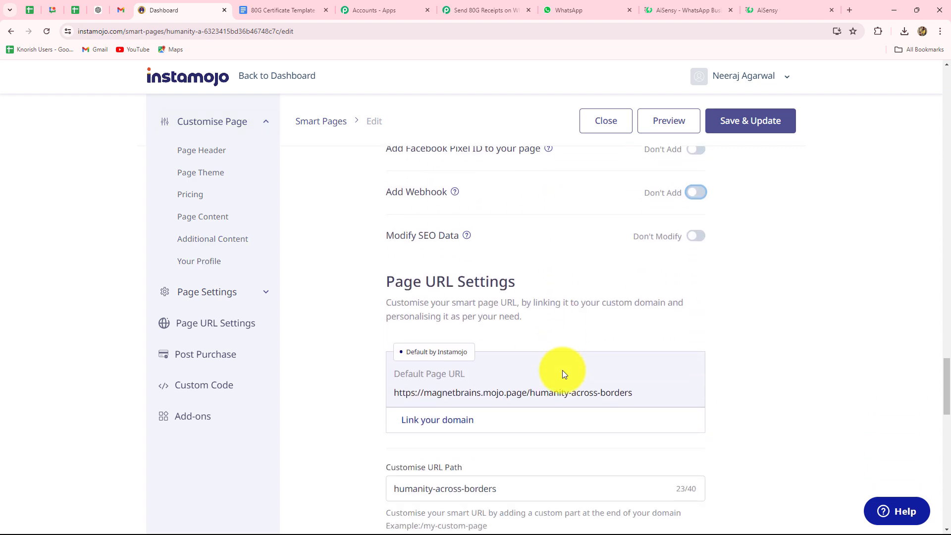
{"action": "scroll", "coordinate": [562, 370], "scroll_direction": "up", "scroll_amount": 5}
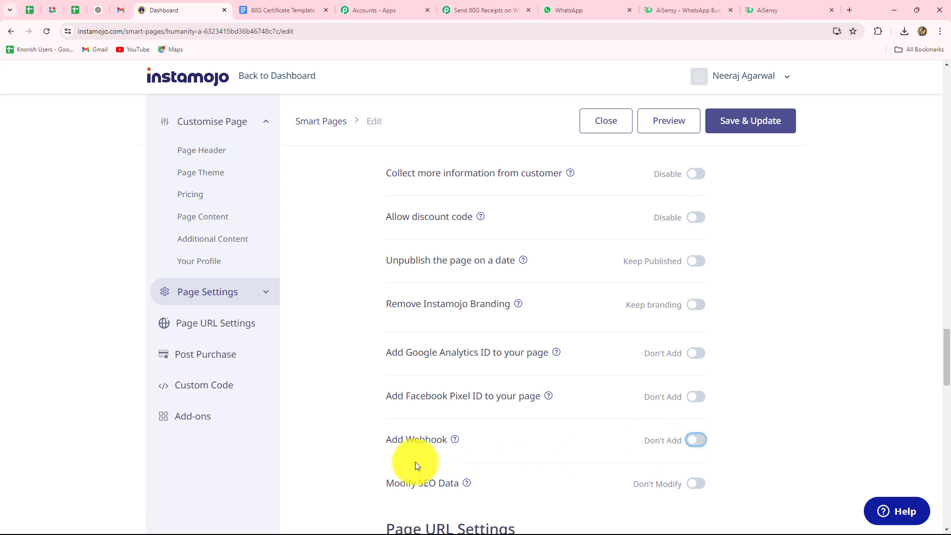
Turn on Add Webhook and replace its URL with the copied Pabbly webhook URL.
{"action": "left_click", "coordinate": [695, 441]}
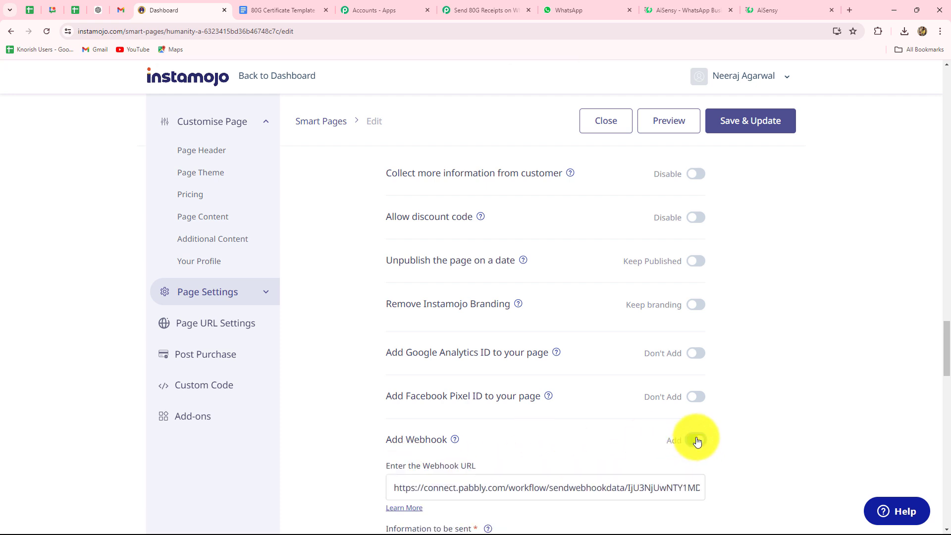
{"action": "scroll", "coordinate": [505, 420], "scroll_direction": "down", "scroll_amount": 3}
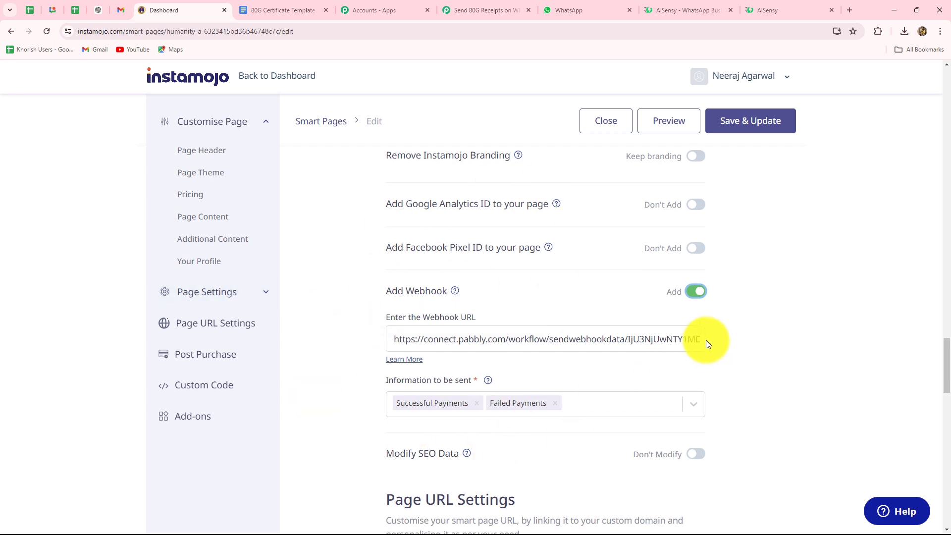
{"action": "left_click_drag", "start_coordinate": [703, 340], "coordinate": [296, 338]}
{"action": "key", "text": "BackSpace"}
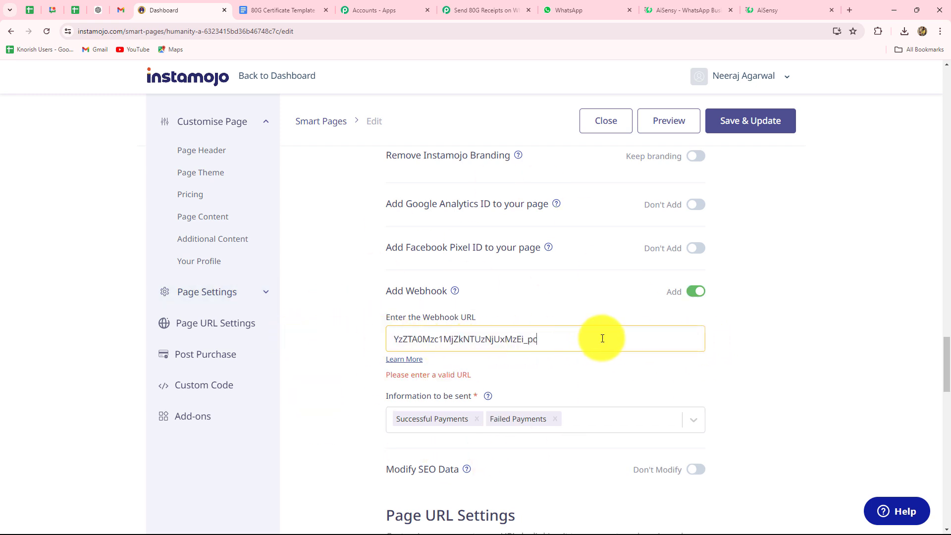
{"action": "left_click_drag", "start_coordinate": [602, 339], "coordinate": [312, 338]}
{"action": "key", "text": "BackSpace"}
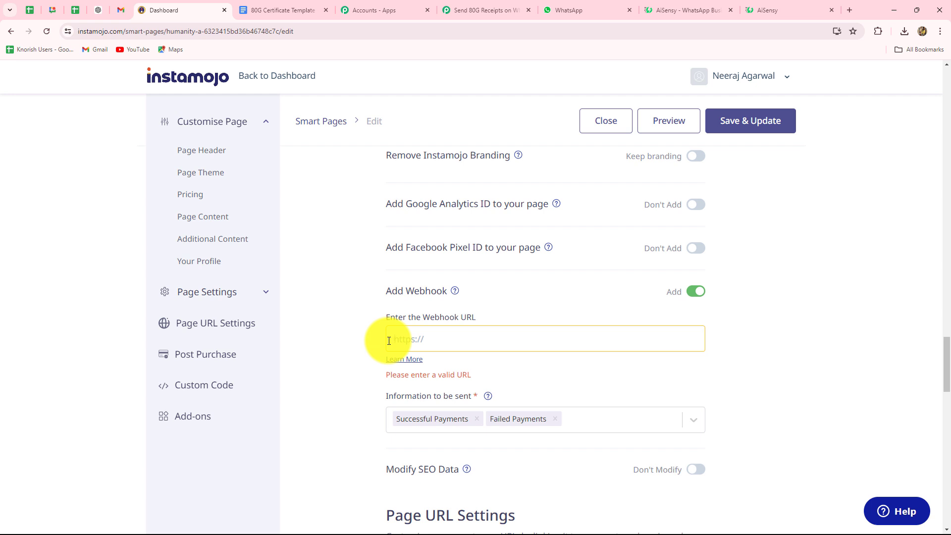
{"action": "key", "text": "ctrl+v"}
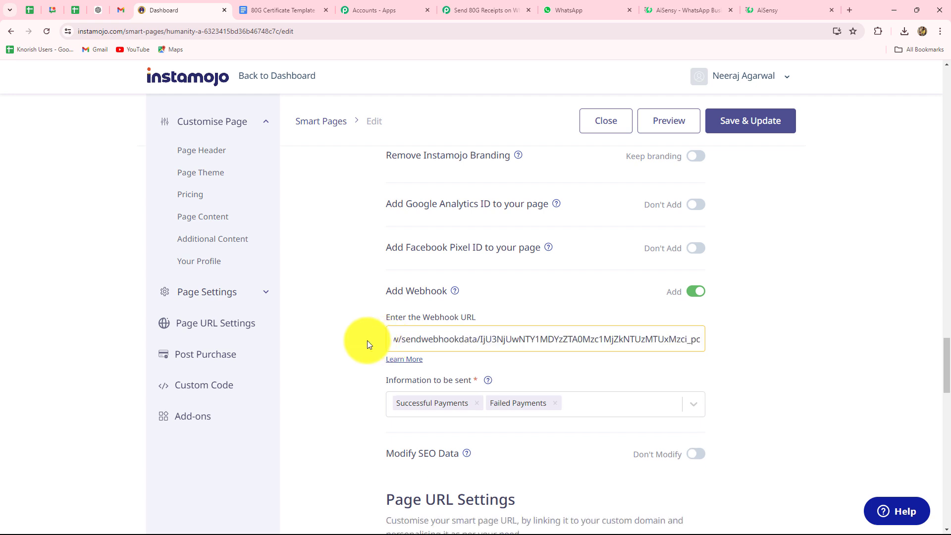
{"action": "left_click", "coordinate": [359, 341]}
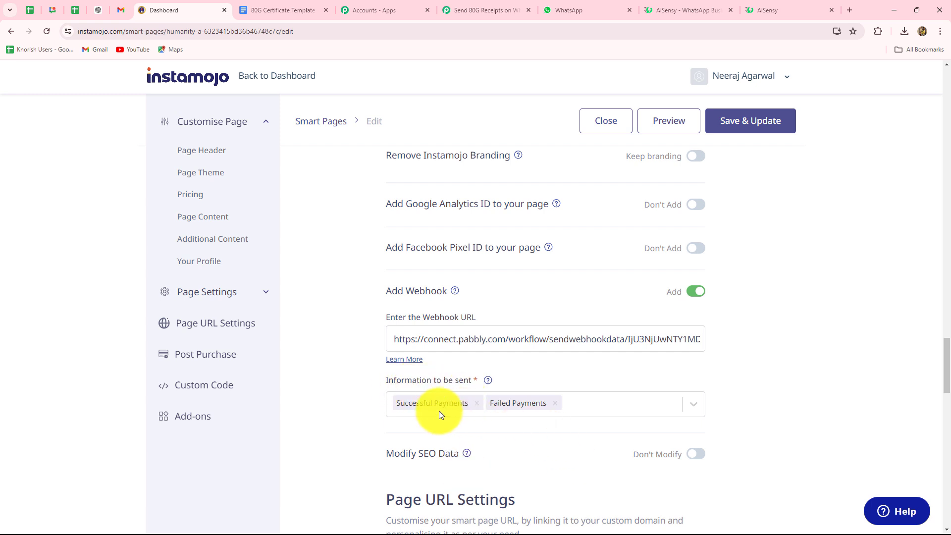
Remove Failed Payments from the webhook events, save and publish the page, and return to Pabbly.
{"action": "left_click", "coordinate": [555, 402]}
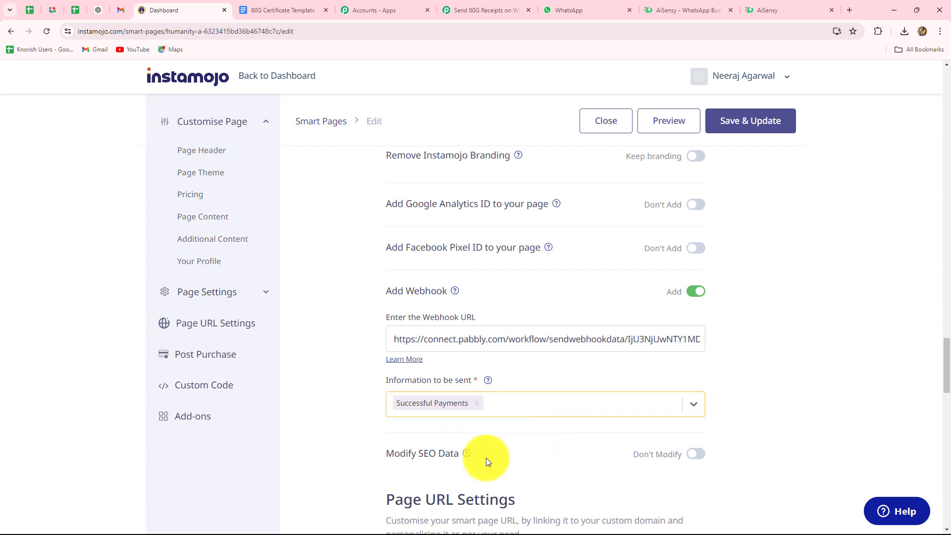
{"action": "left_click", "coordinate": [733, 133]}
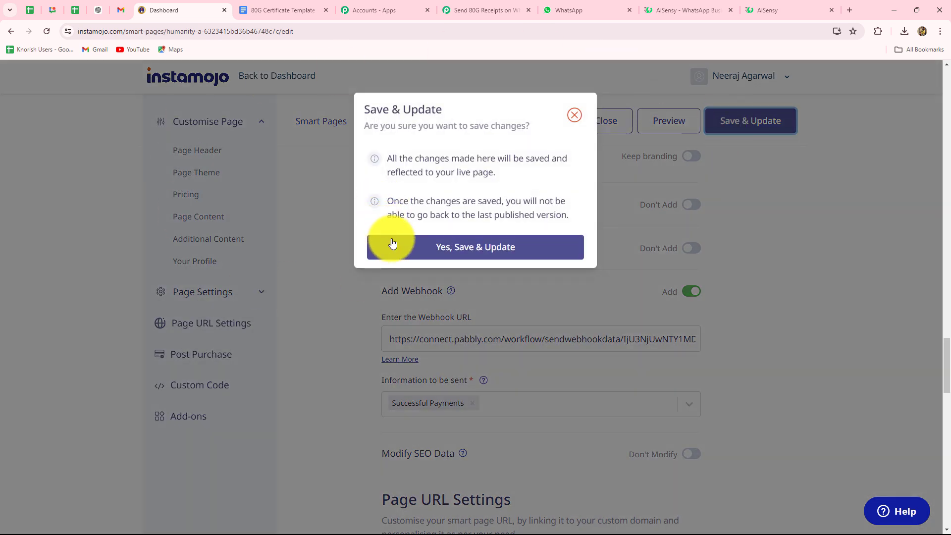
{"action": "left_click", "coordinate": [458, 253]}
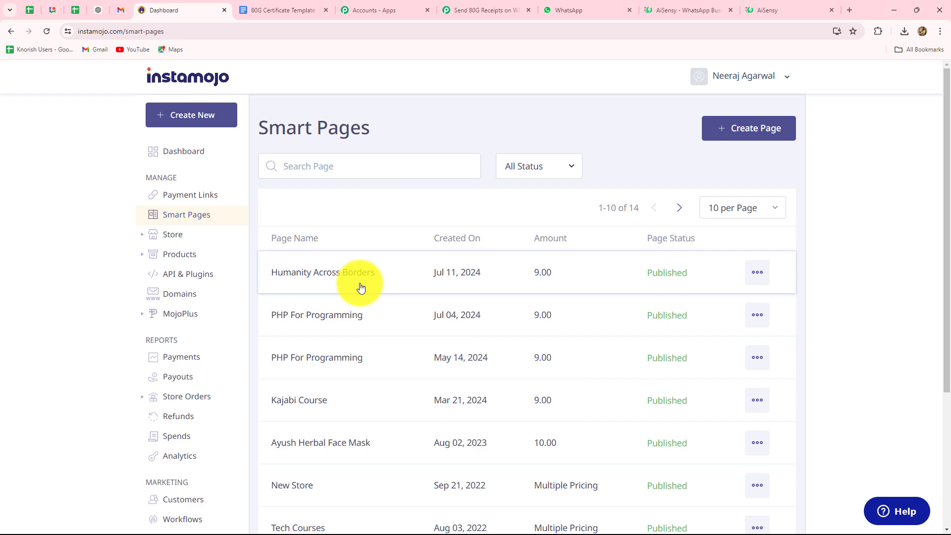
{"action": "left_click", "coordinate": [483, 10]}
{"action": "scroll", "coordinate": [791, 408], "scroll_direction": "down", "scroll_amount": 4}
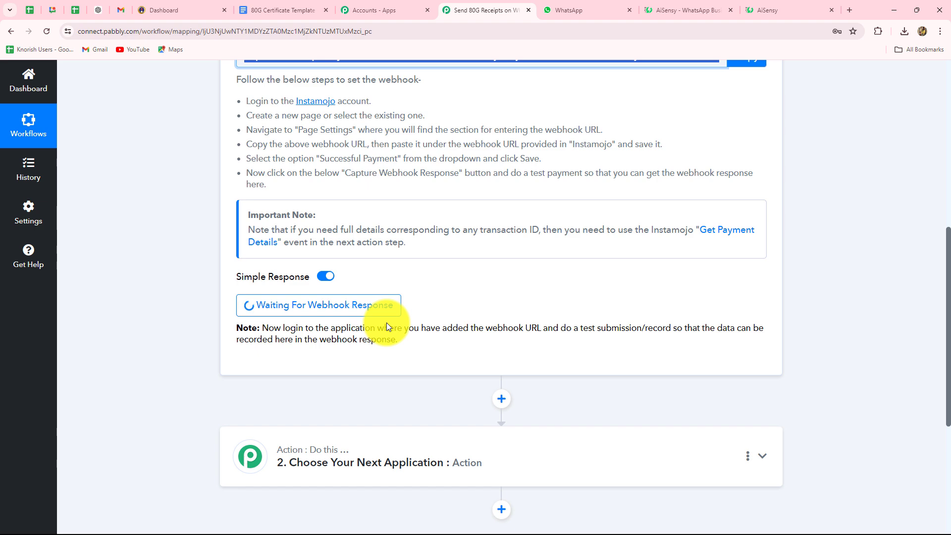
Copy the Humanity Across Borders page's public share link from the Smart Pages list.
{"action": "left_click", "coordinate": [171, 7]}
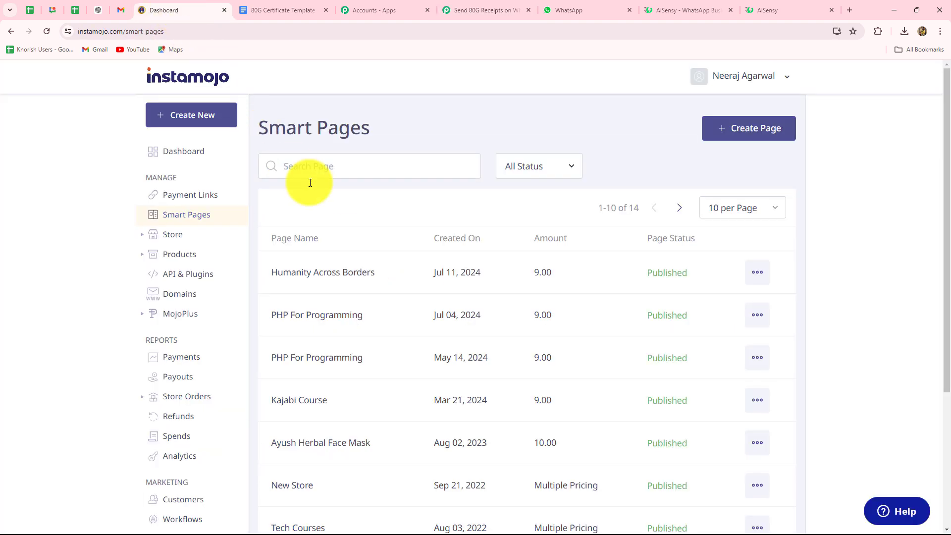
{"action": "left_click", "coordinate": [755, 273]}
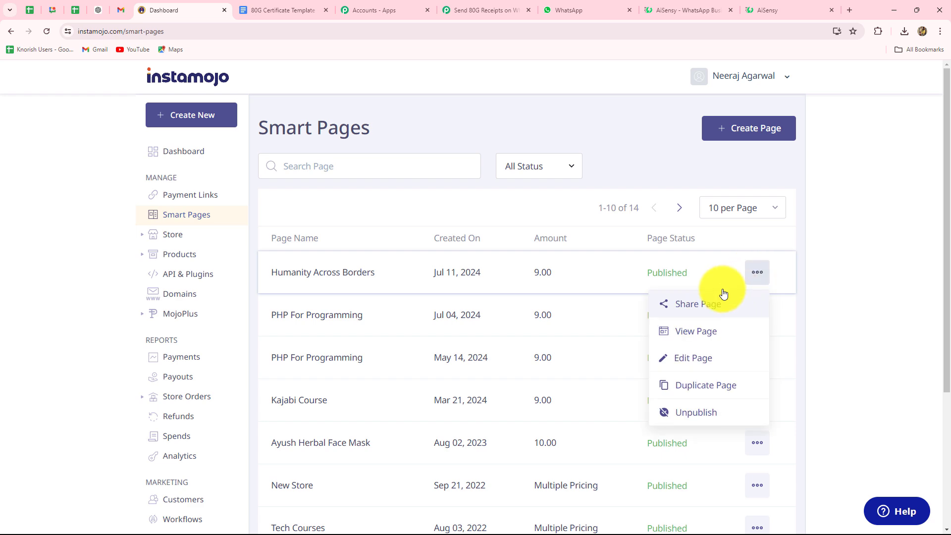
{"action": "left_click", "coordinate": [688, 305]}
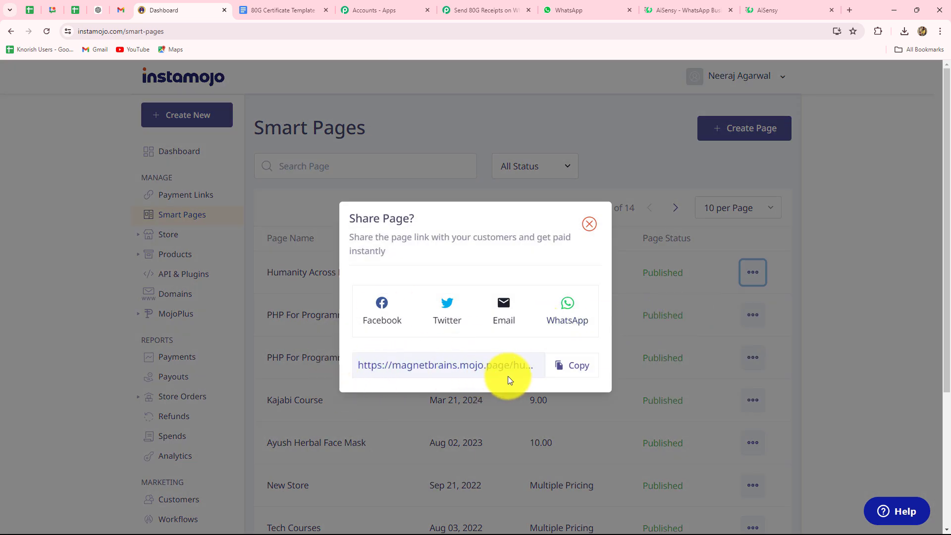
{"action": "left_click", "coordinate": [569, 366]}
{"action": "left_click", "coordinate": [589, 224]}
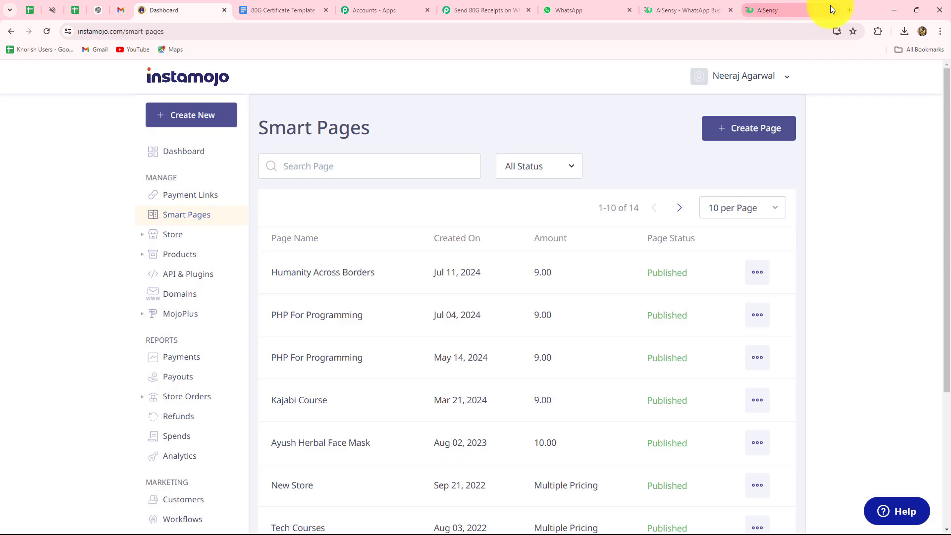
Open the donation page link in a new tab and enter a donation amount of 9.
{"action": "left_click", "coordinate": [847, 10]}
{"action": "key", "text": "ctrl+v"}
{"action": "key", "text": "Return"}
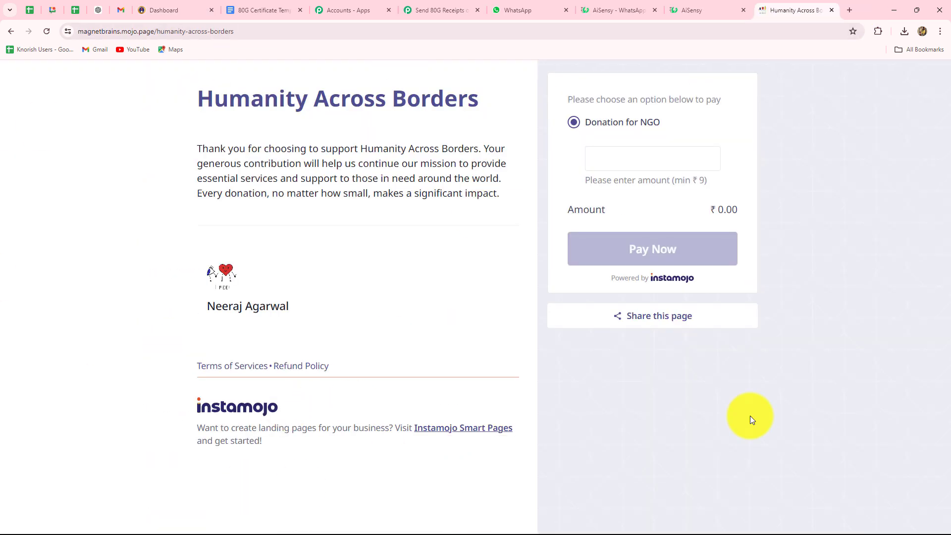
{"action": "left_click_drag", "start_coordinate": [199, 97], "coordinate": [476, 106]}
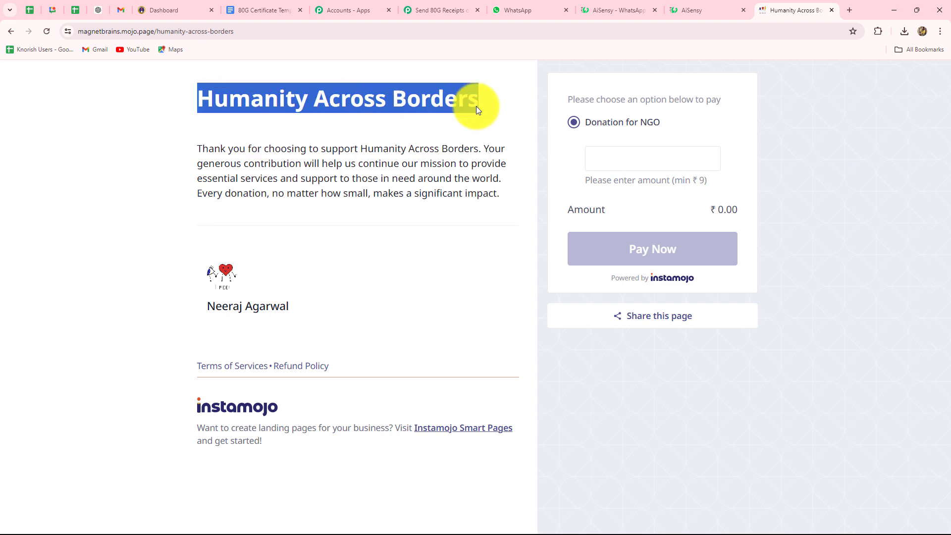
{"action": "left_click_drag", "start_coordinate": [197, 148], "coordinate": [510, 195]}
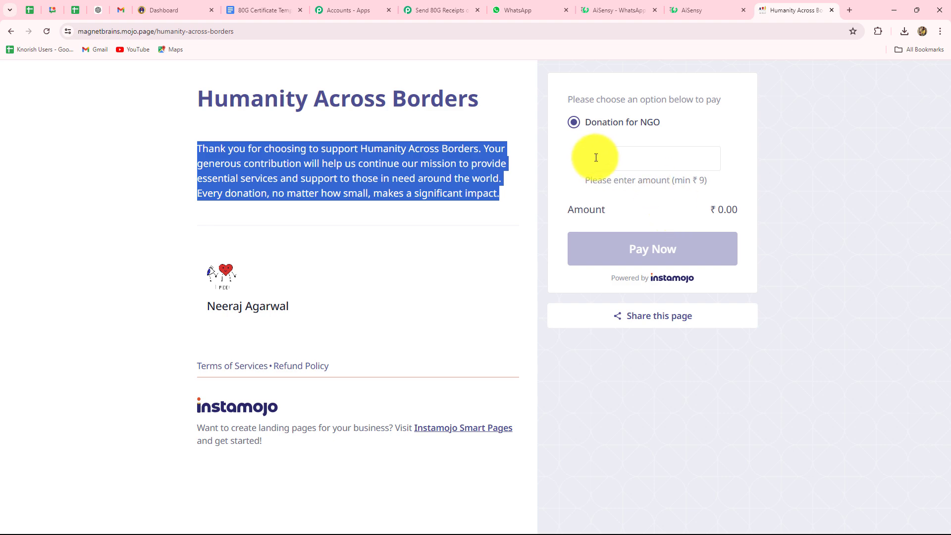
{"action": "left_click", "coordinate": [632, 162]}
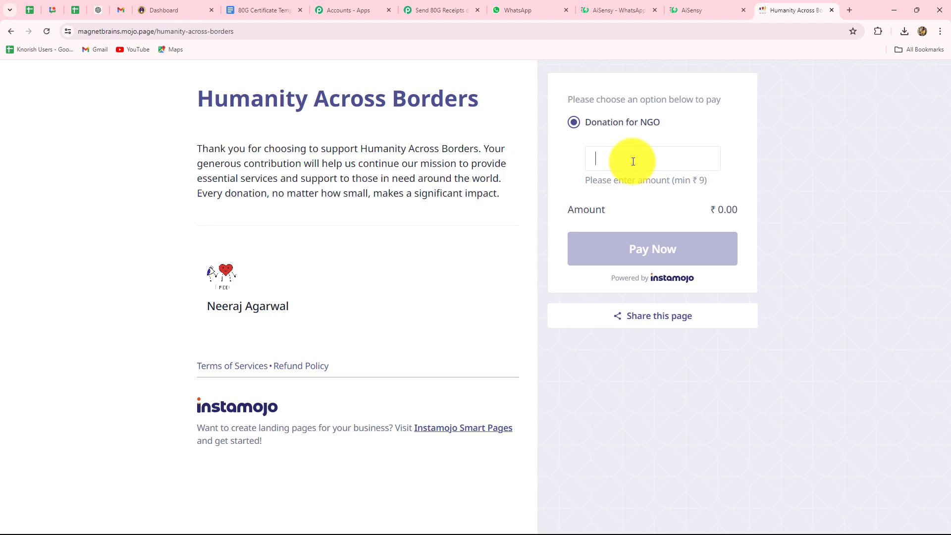
{"action": "type", "text": "9"}
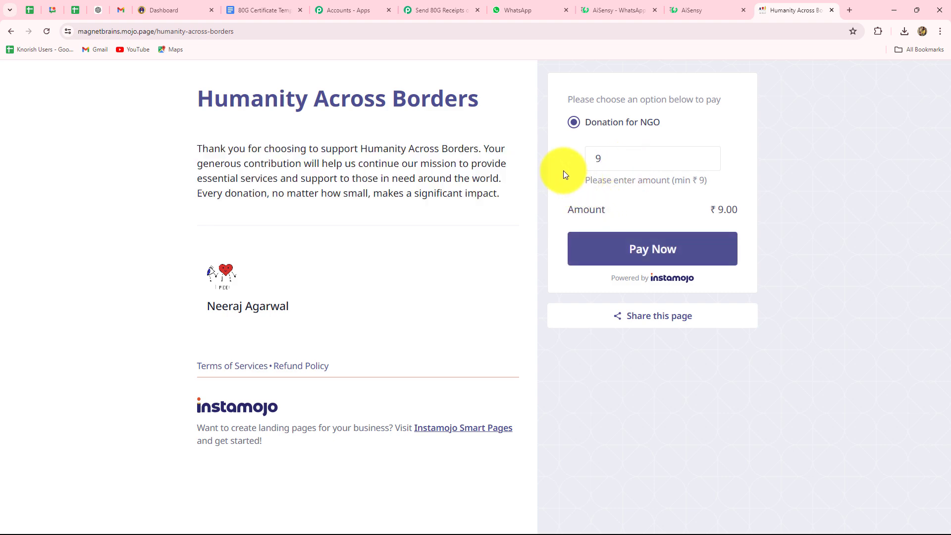
Proceed to checkout and enter the donor's first name, last name and saved e-mail.
{"action": "left_click", "coordinate": [640, 264]}
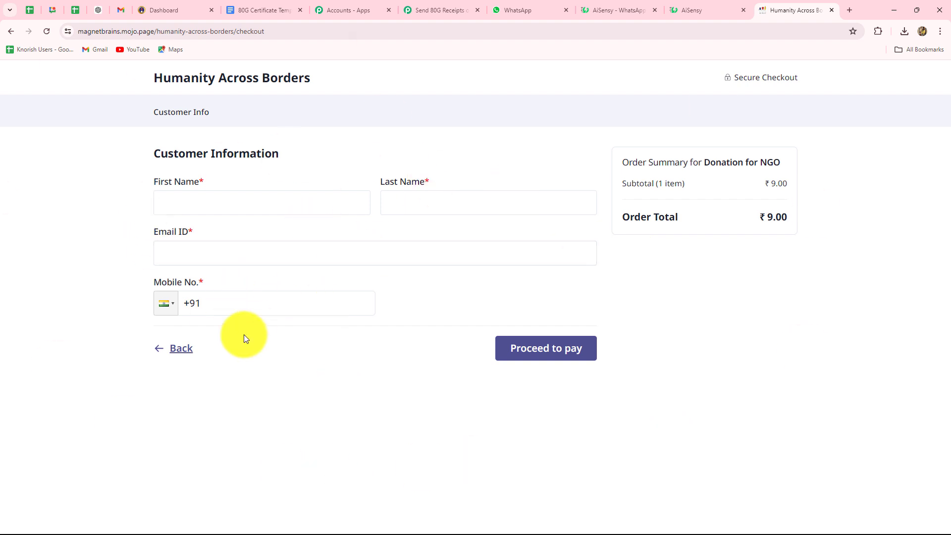
{"action": "left_click", "coordinate": [177, 208]}
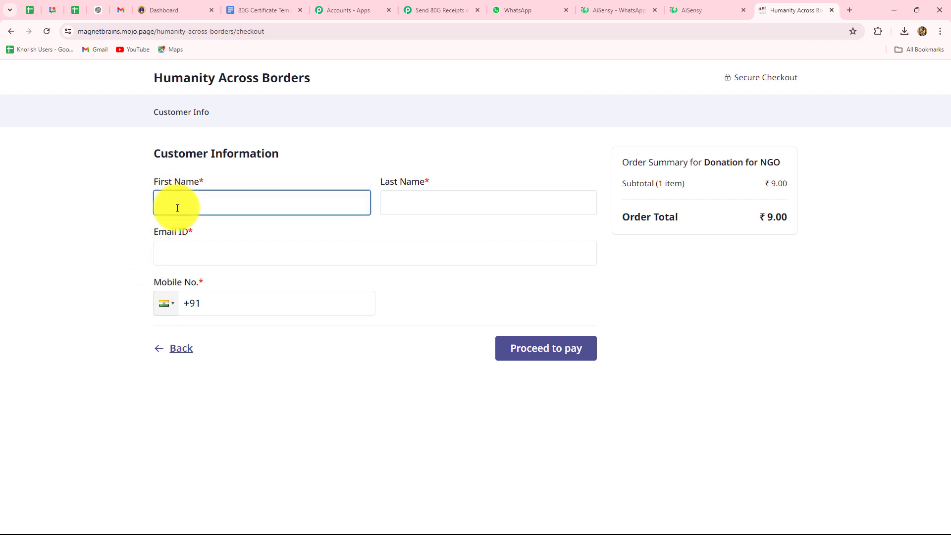
{"action": "type", "text": "Smart"}
{"action": "left_click", "coordinate": [413, 191]}
{"action": "type", "text": "User"}
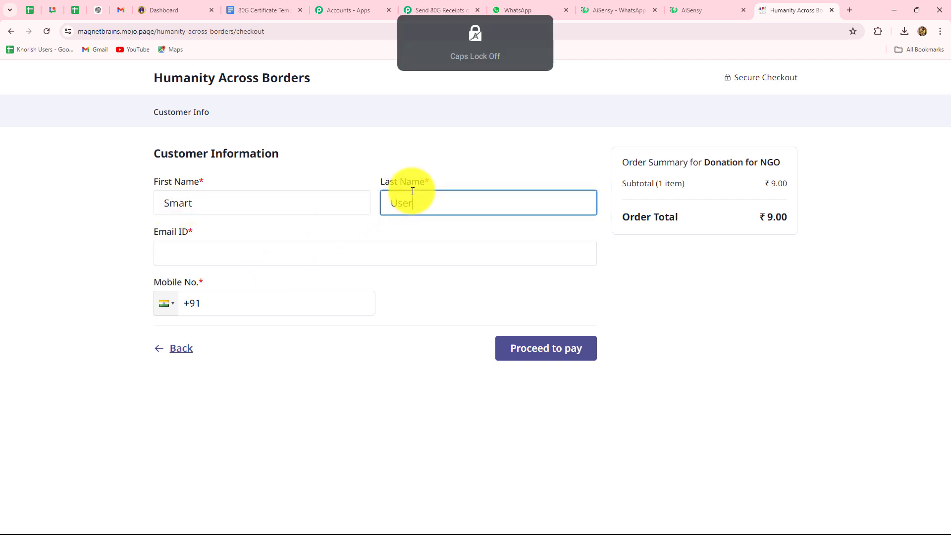
{"action": "left_click", "coordinate": [225, 255]}
{"action": "left_click", "coordinate": [226, 271]}
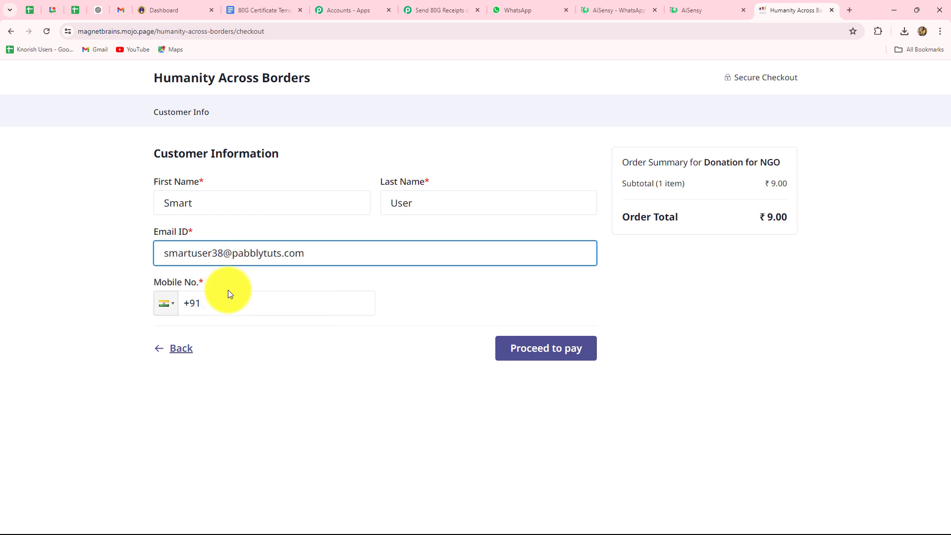
Add the donor's mobile number, submit the details, and choose Credit/Debit Card payment.
{"action": "left_click", "coordinate": [217, 303]}
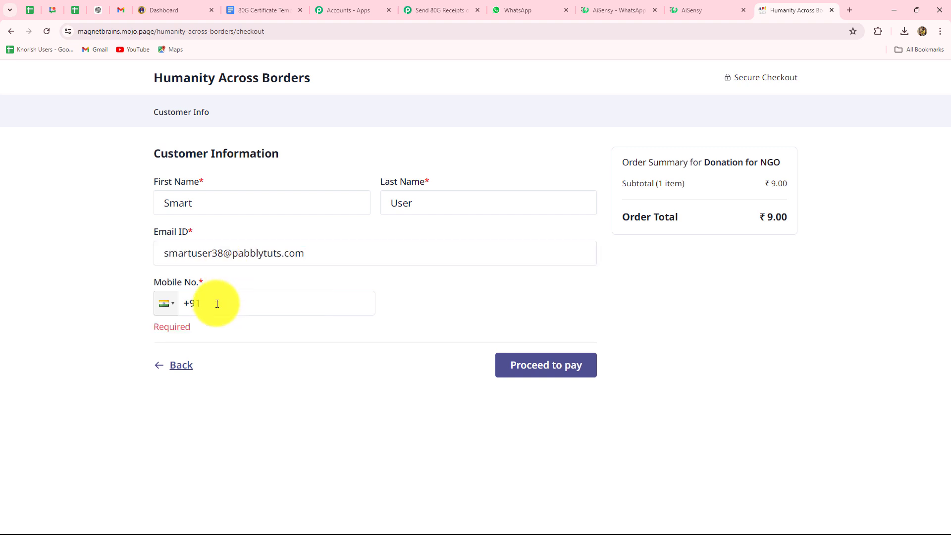
{"action": "type", "text": "7878787878"}
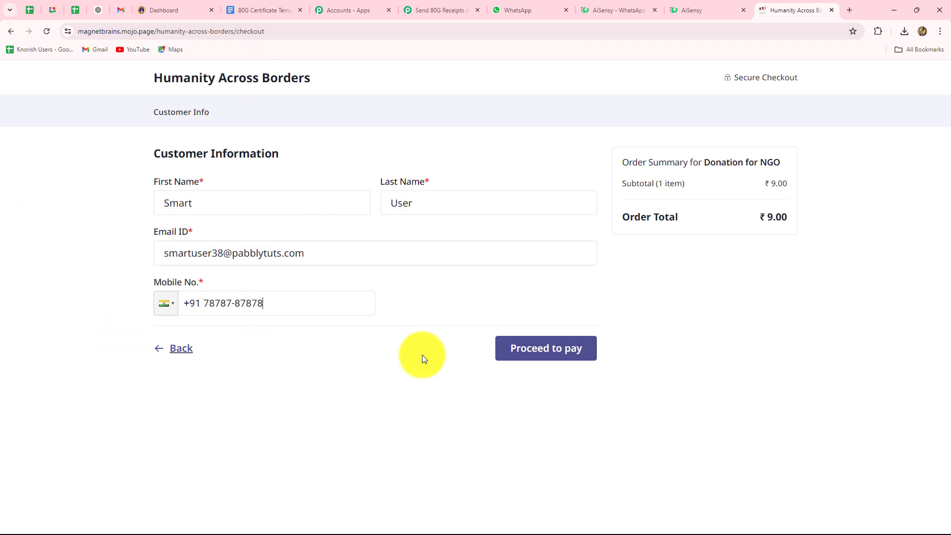
{"action": "left_click", "coordinate": [530, 359]}
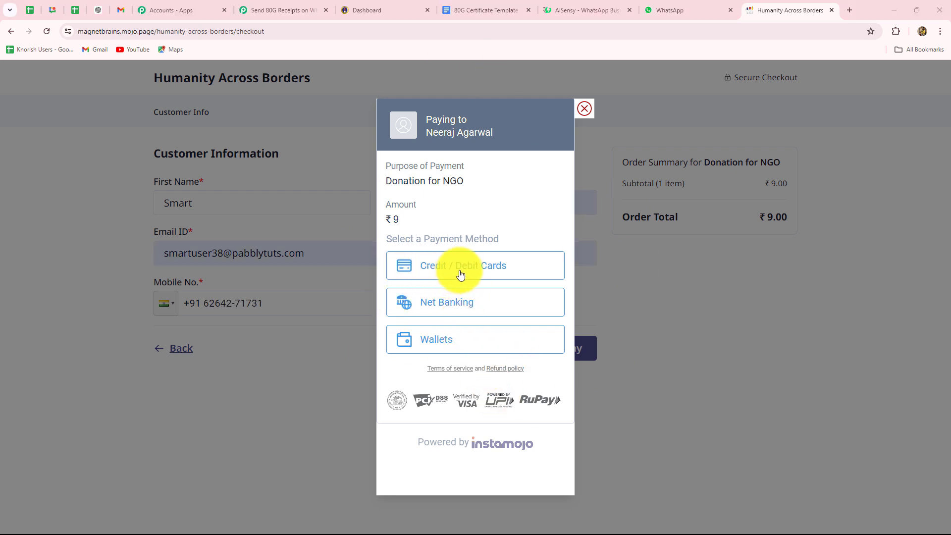
{"action": "left_click", "coordinate": [418, 272]}
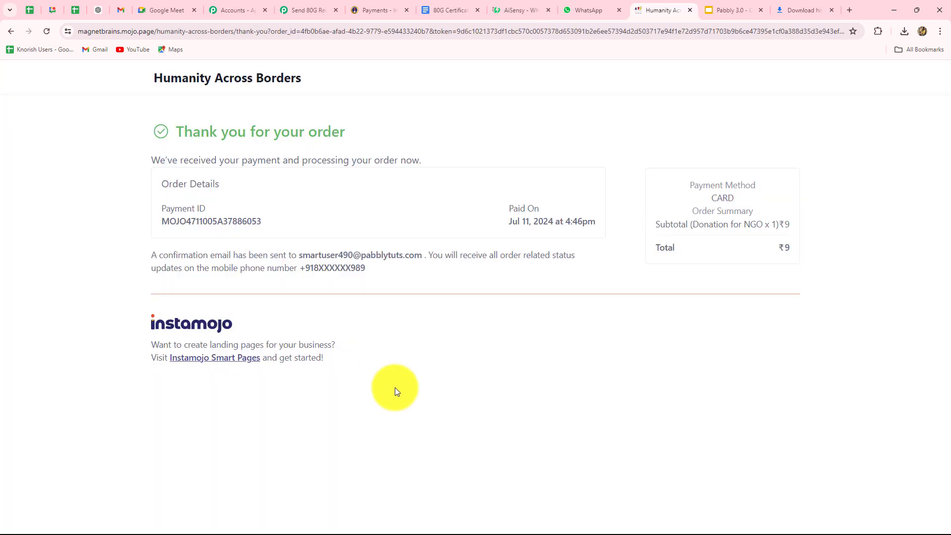
Return to the Pabbly workflow and scroll through the captured Instamojo payment response.
{"action": "left_click", "coordinate": [312, 11]}
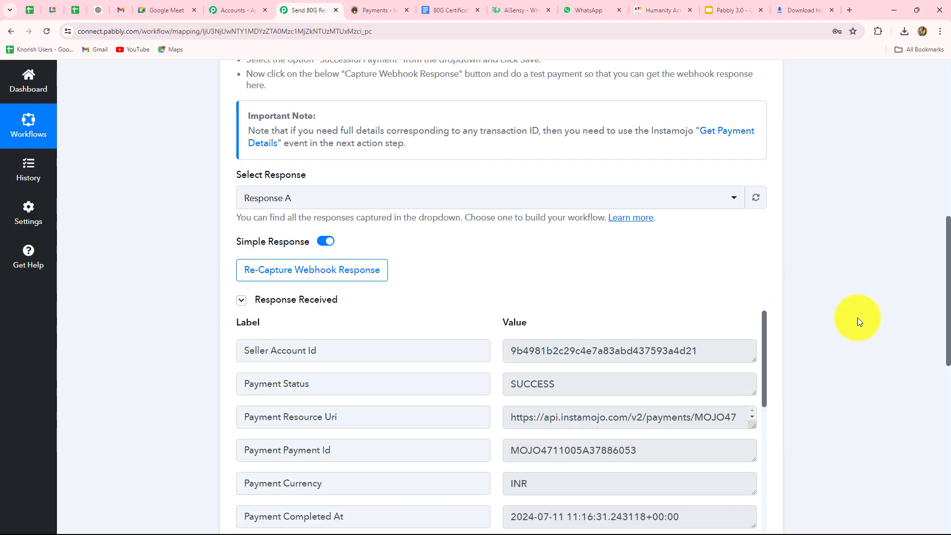
{"action": "scroll", "coordinate": [871, 337], "scroll_direction": "down", "scroll_amount": 3}
{"action": "scroll", "coordinate": [884, 352], "scroll_direction": "down", "scroll_amount": 1}
{"action": "scroll", "coordinate": [675, 322], "scroll_direction": "down", "scroll_amount": 7}
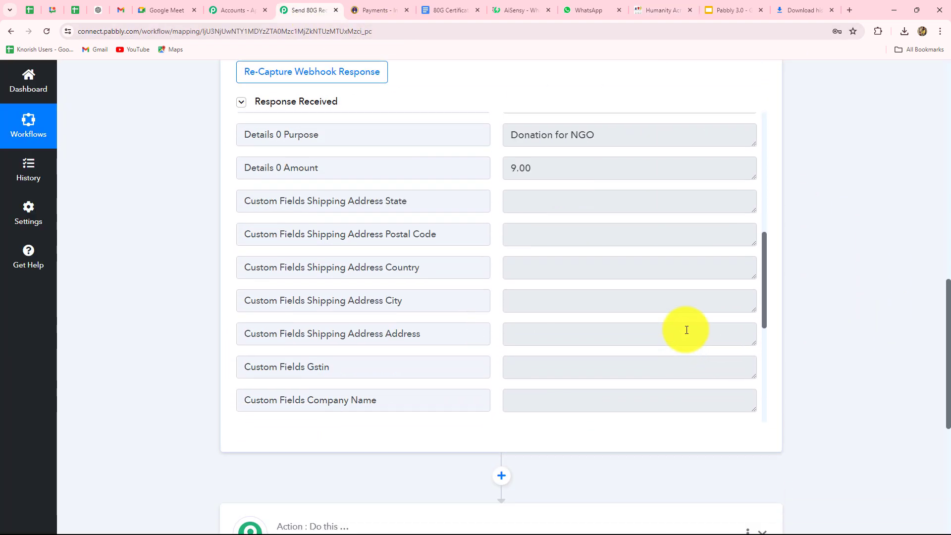
{"action": "scroll", "coordinate": [686, 330], "scroll_direction": "up", "scroll_amount": 4}
{"action": "scroll", "coordinate": [686, 329], "scroll_direction": "up", "scroll_amount": 4}
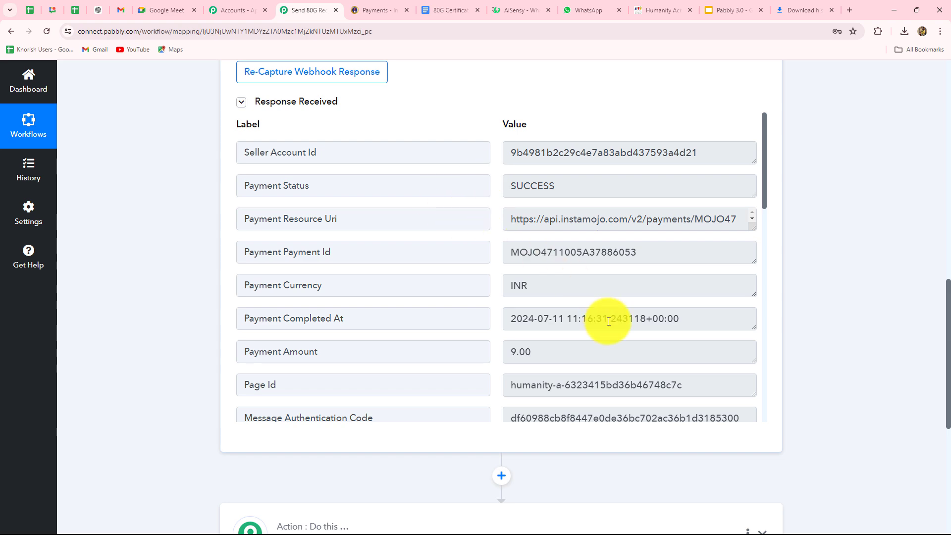
{"action": "scroll", "coordinate": [609, 321], "scroll_direction": "down", "scroll_amount": 4}
{"action": "scroll", "coordinate": [609, 320], "scroll_direction": "up", "scroll_amount": 4}
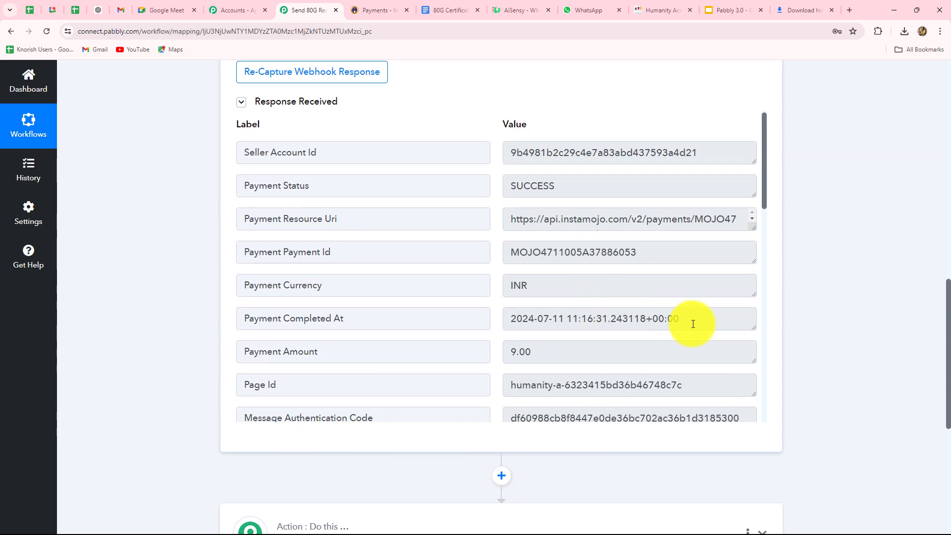
Check the captured amount 9.00 and the buyer's phone, name and e-mail values.
{"action": "double_click", "coordinate": [560, 362]}
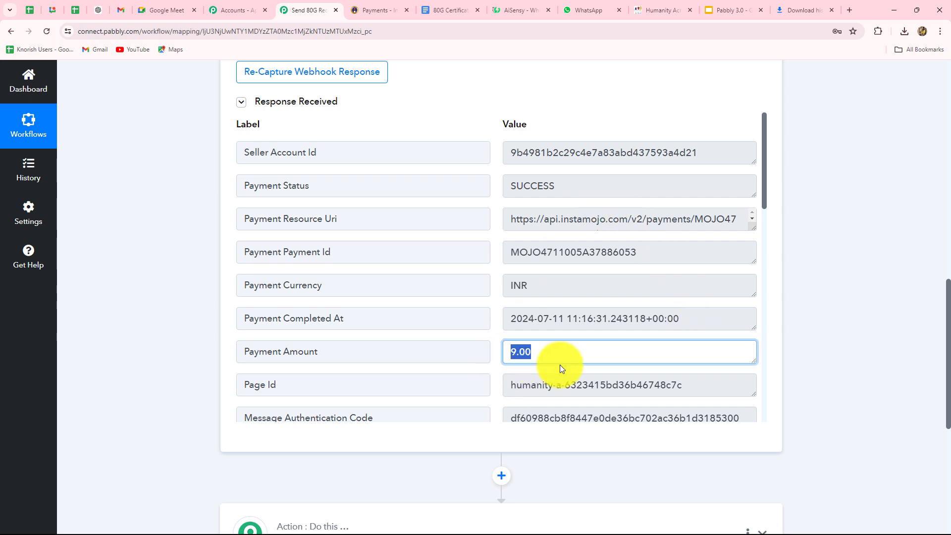
{"action": "scroll", "coordinate": [559, 365], "scroll_direction": "down", "scroll_amount": 1}
{"action": "scroll", "coordinate": [560, 367], "scroll_direction": "down", "scroll_amount": 5}
{"action": "double_click", "coordinate": [513, 332]}
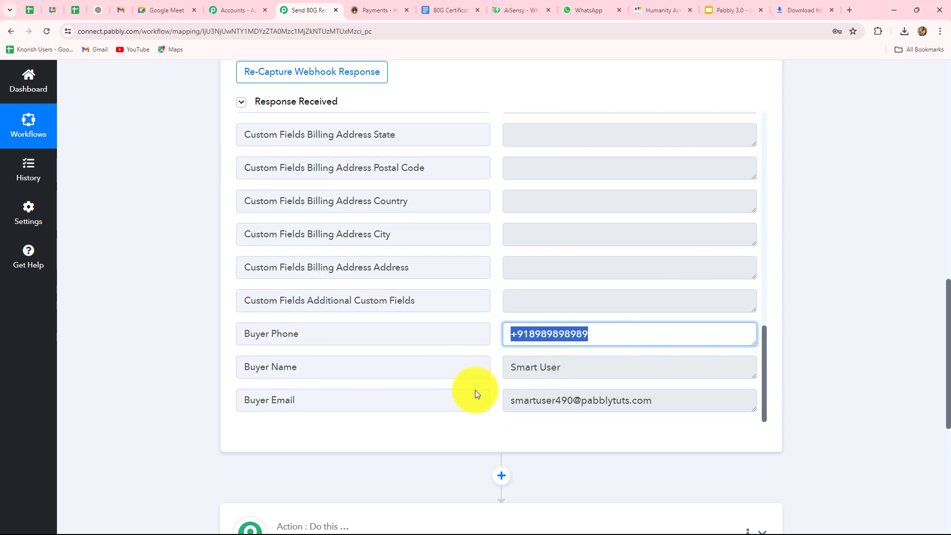
{"action": "left_click", "coordinate": [510, 370]}
{"action": "left_click", "coordinate": [711, 399]}
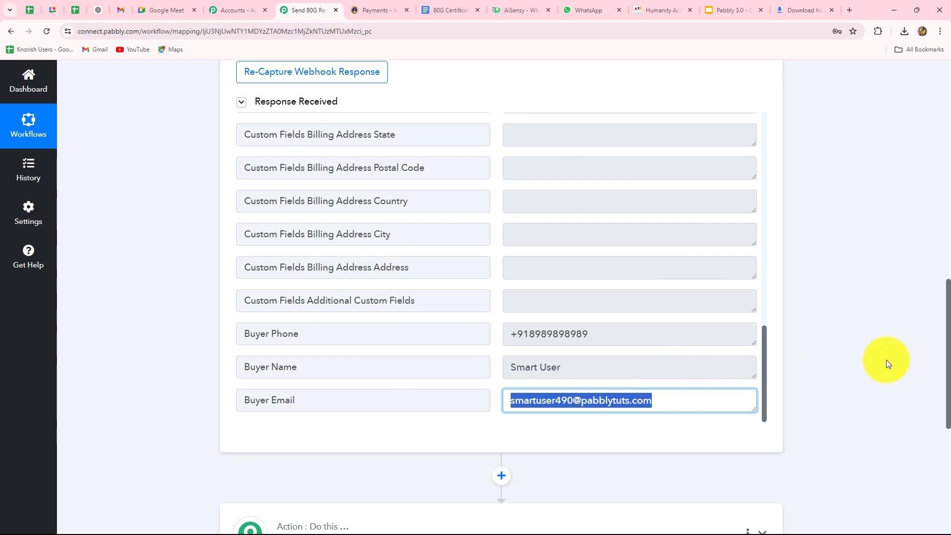
{"action": "scroll", "coordinate": [933, 287], "scroll_direction": "down", "scroll_amount": 3}
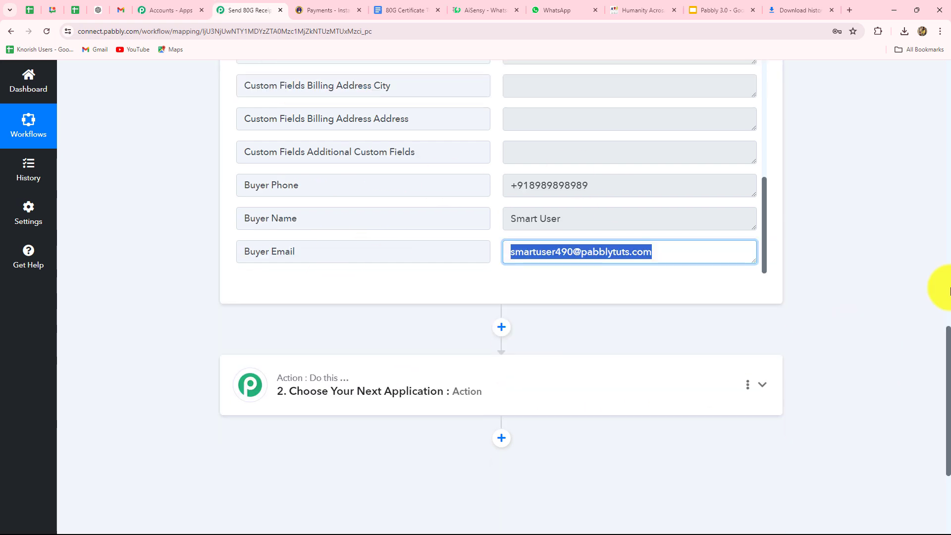
{"action": "scroll", "coordinate": [940, 326], "scroll_direction": "up", "scroll_amount": 2}
{"action": "scroll", "coordinate": [941, 326], "scroll_direction": "up", "scroll_amount": 1}
{"action": "scroll", "coordinate": [643, 333], "scroll_direction": "up", "scroll_amount": 10}
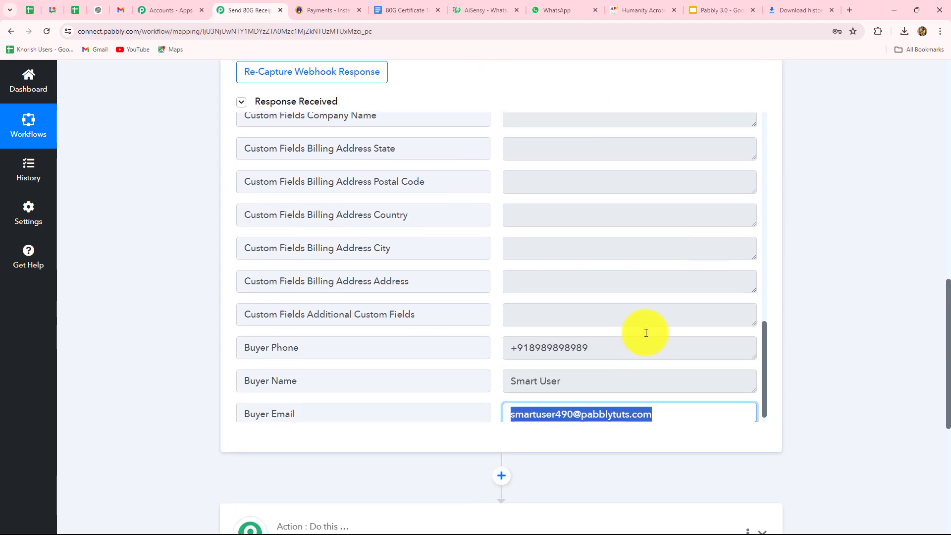
{"action": "scroll", "coordinate": [670, 281], "scroll_direction": "down", "scroll_amount": 2}
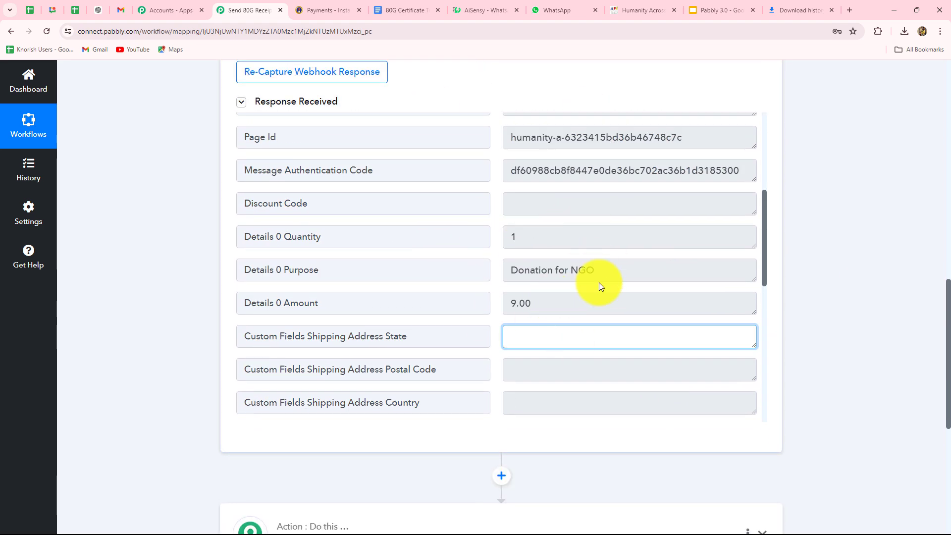
{"action": "left_click_drag", "start_coordinate": [596, 272], "coordinate": [488, 277]}
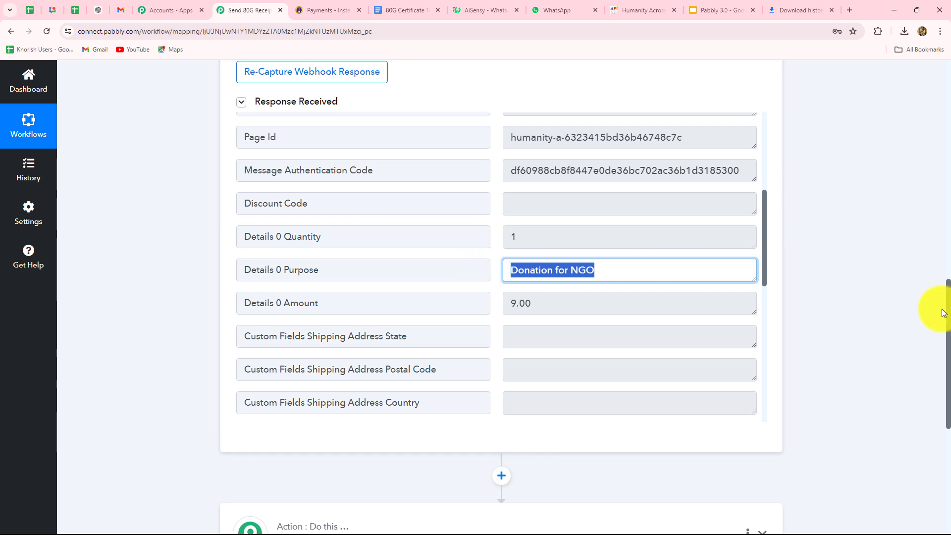
{"action": "scroll", "coordinate": [916, 332], "scroll_direction": "down", "scroll_amount": 5}
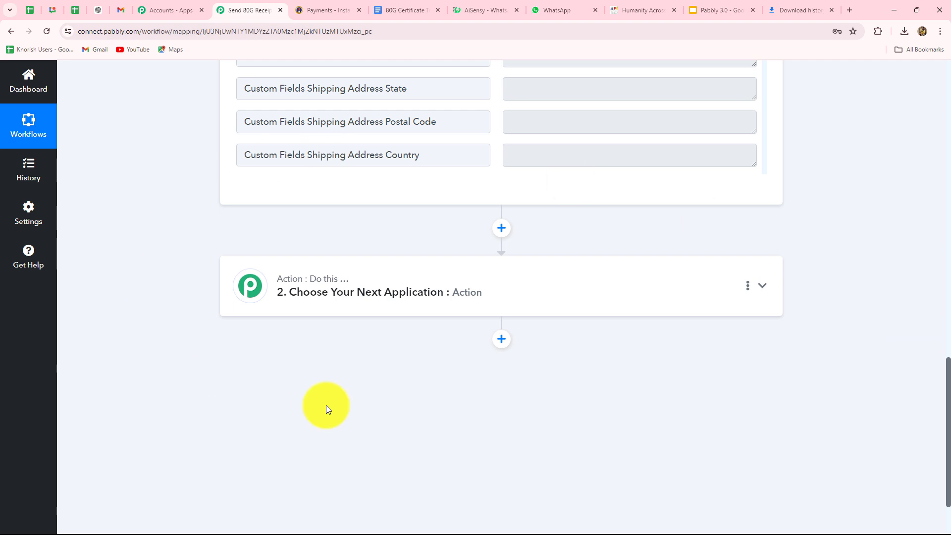
Make the second step a Filter (Pabbly) step with the Filter Values event, and connect it.
{"action": "left_click", "coordinate": [297, 308]}
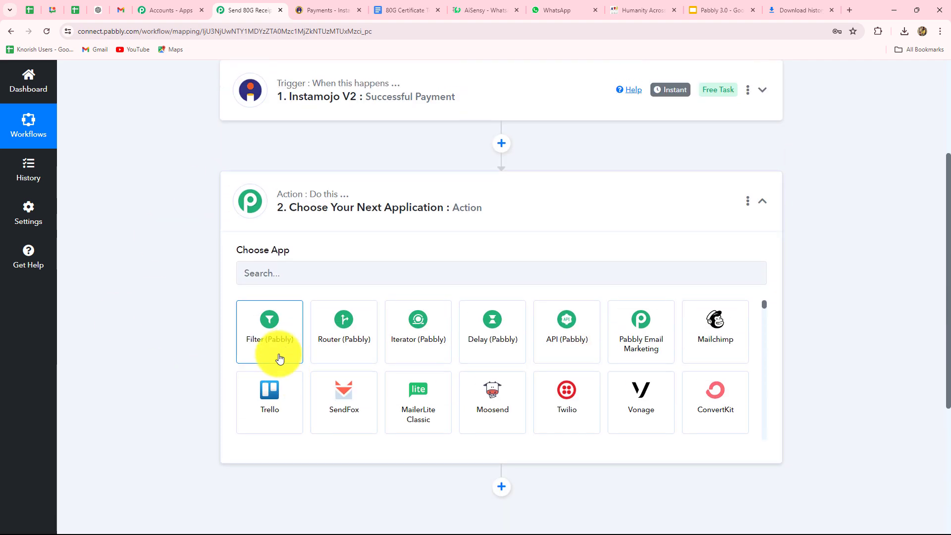
{"action": "left_click", "coordinate": [279, 355]}
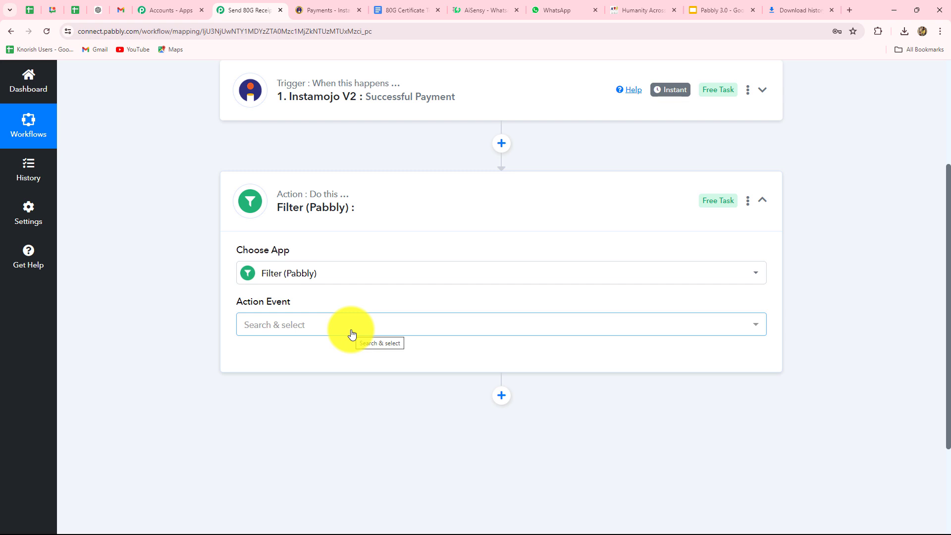
{"action": "left_click", "coordinate": [283, 325]}
{"action": "left_click", "coordinate": [290, 394]}
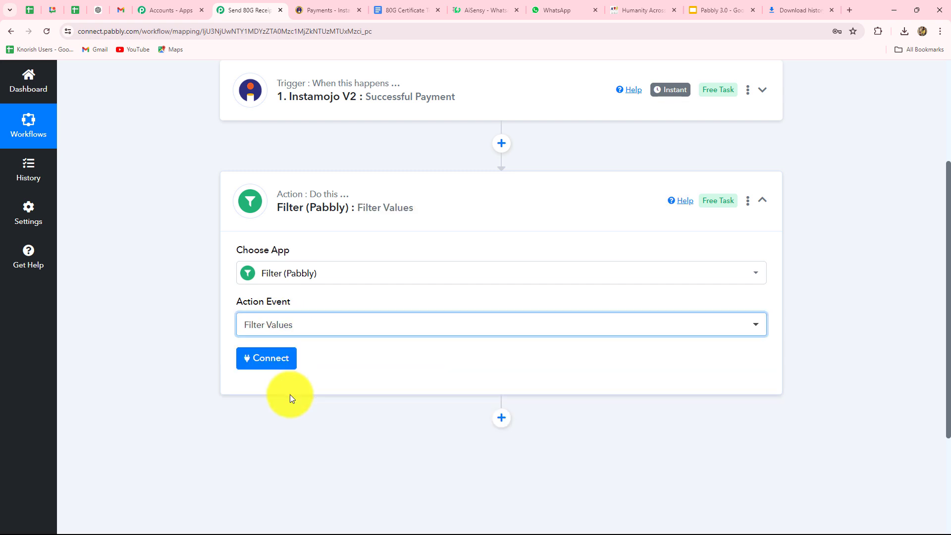
{"action": "left_click", "coordinate": [279, 360]}
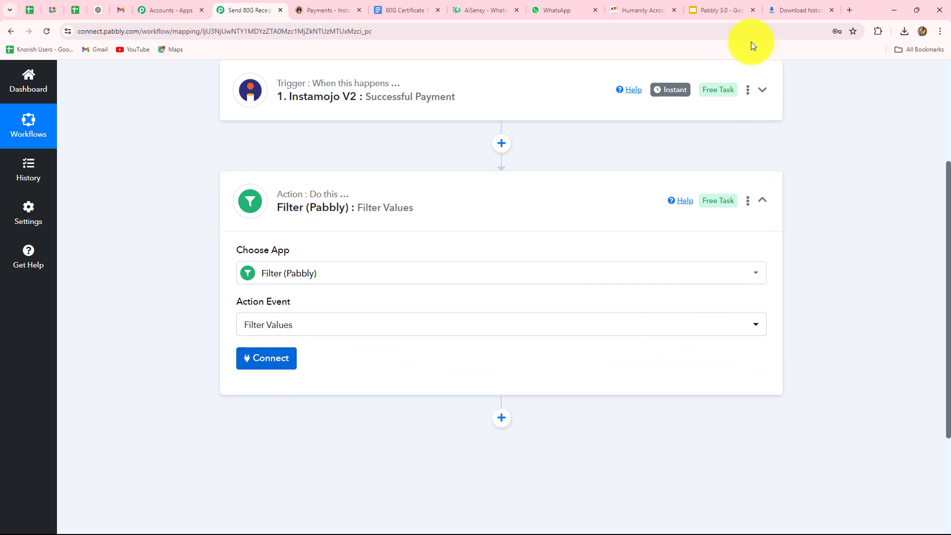
{"action": "left_click", "coordinate": [752, 10]}
{"action": "left_click", "coordinate": [752, 9]}
{"action": "scroll", "coordinate": [492, 355], "scroll_direction": "down", "scroll_amount": 3}
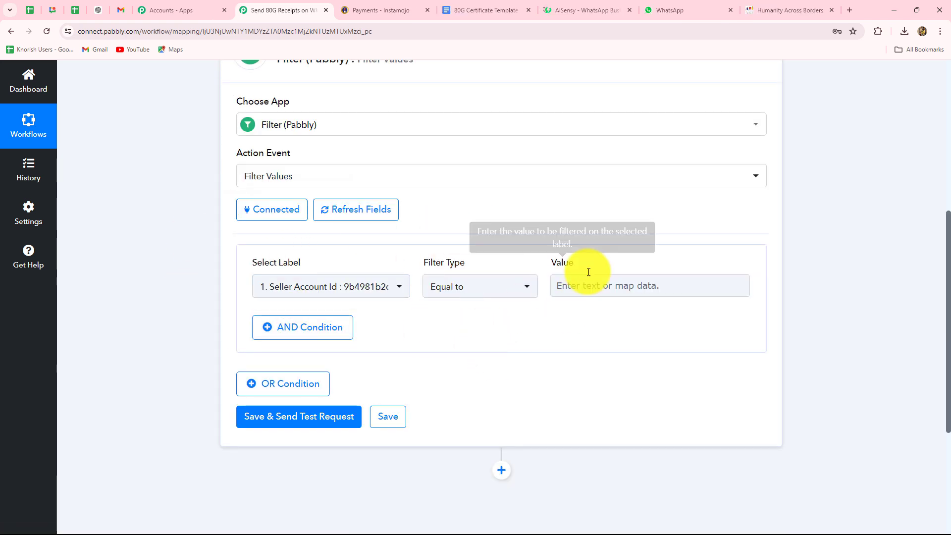
Set the filter condition to Details 0 Purpose Equal to 'Donation for NGO'.
{"action": "left_click", "coordinate": [345, 292]}
{"action": "left_click", "coordinate": [366, 361]}
{"action": "scroll", "coordinate": [414, 427], "scroll_direction": "down", "scroll_amount": 2}
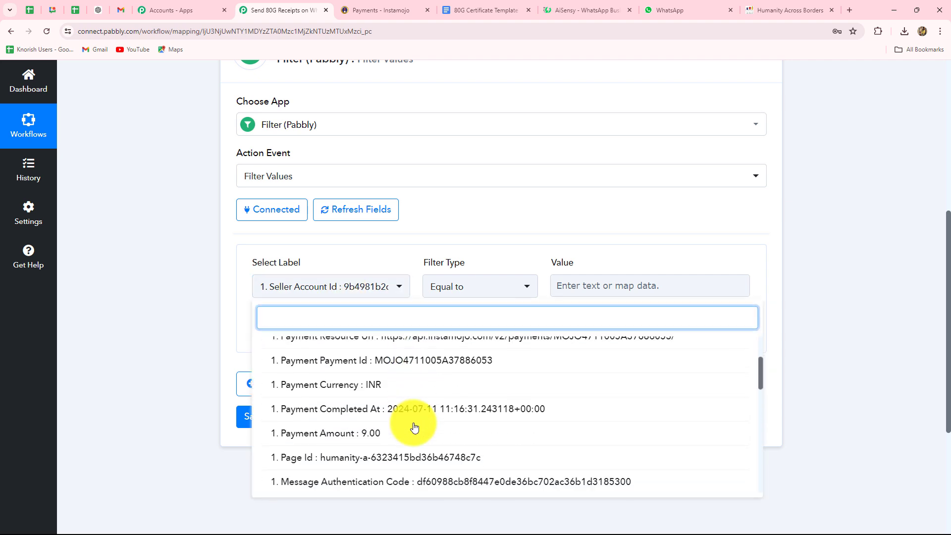
{"action": "scroll", "coordinate": [414, 429], "scroll_direction": "down", "scroll_amount": 3}
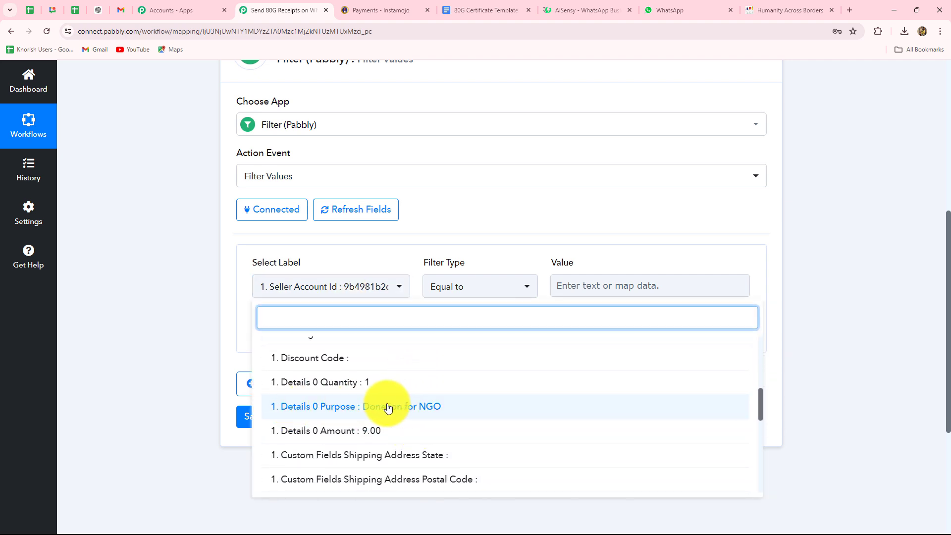
{"action": "left_click", "coordinate": [409, 407]}
{"action": "left_click", "coordinate": [586, 287]}
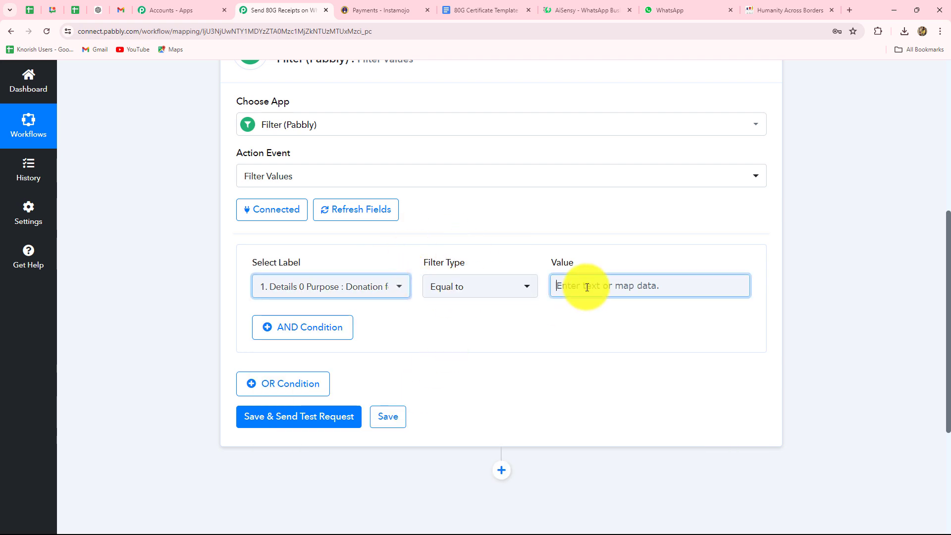
{"action": "key", "text": "Caps_Lock"}
{"action": "type", "text": "D"}
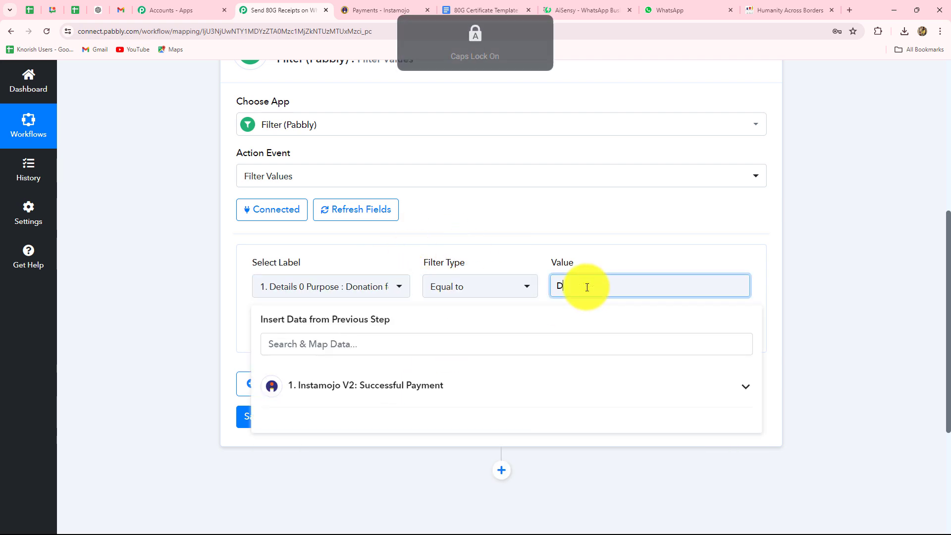
{"action": "key", "text": "Caps_Lock"}
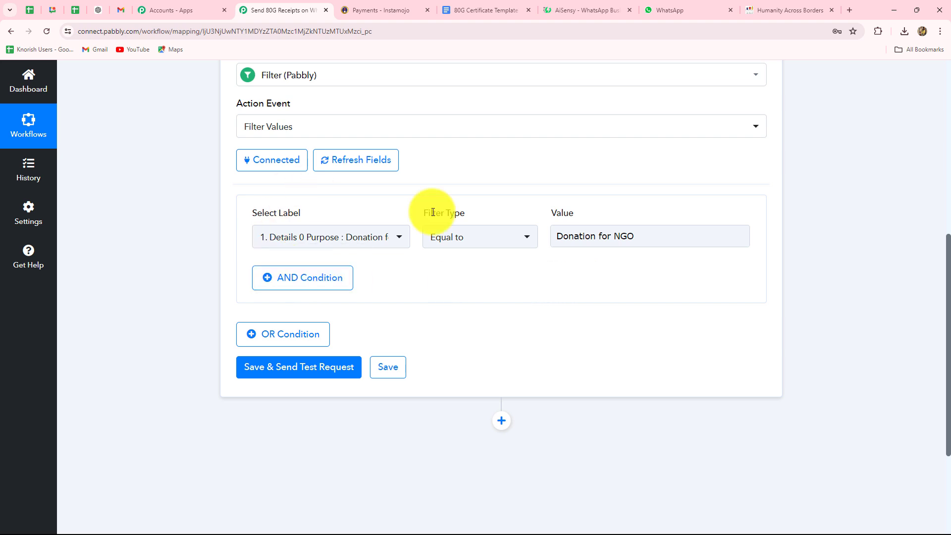
Save the filter and send a test request, which returns Condition is true.
{"action": "triple_click", "coordinate": [554, 234]}
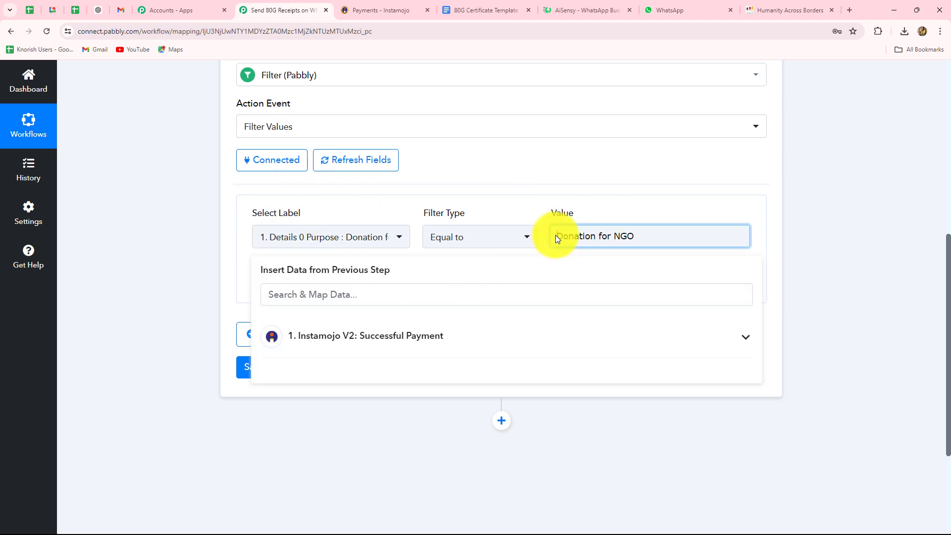
{"action": "left_click", "coordinate": [838, 239]}
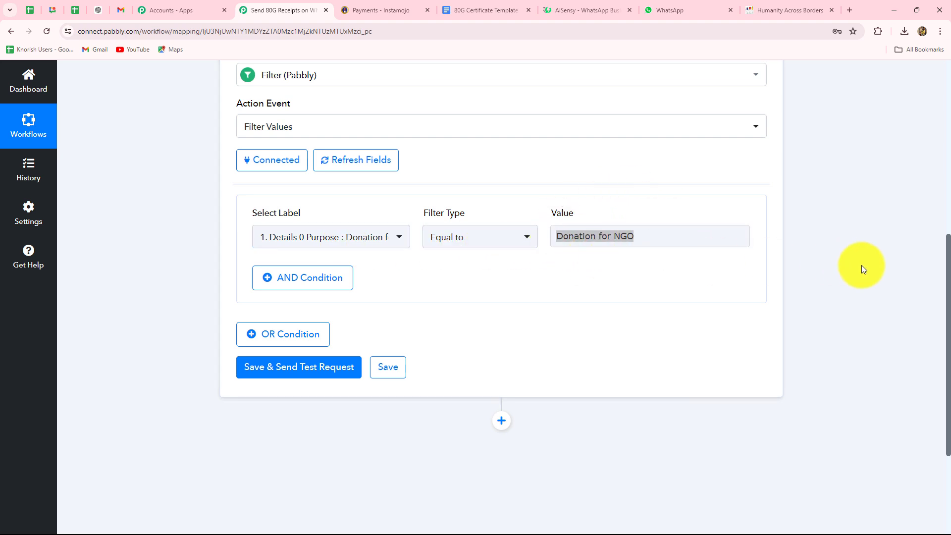
{"action": "scroll", "coordinate": [861, 265], "scroll_direction": "down", "scroll_amount": 3}
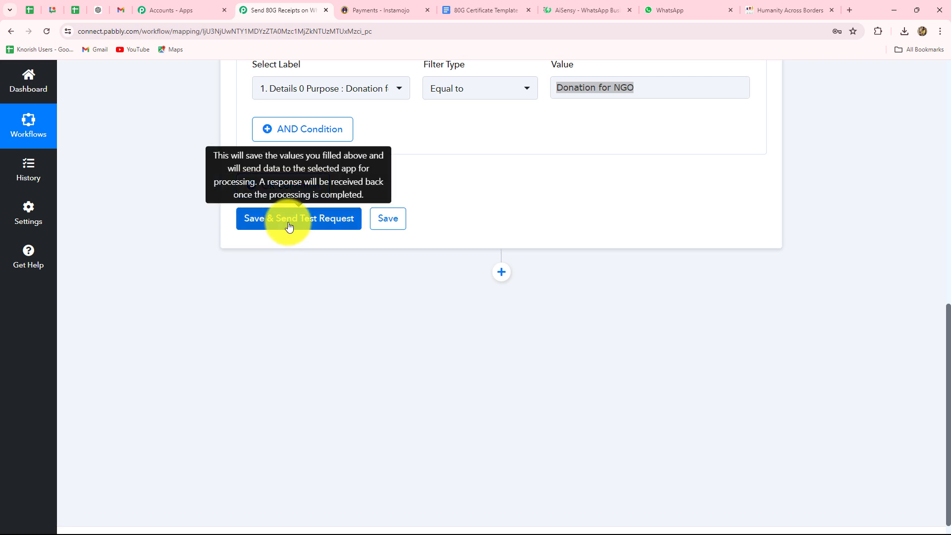
{"action": "left_click", "coordinate": [289, 226]}
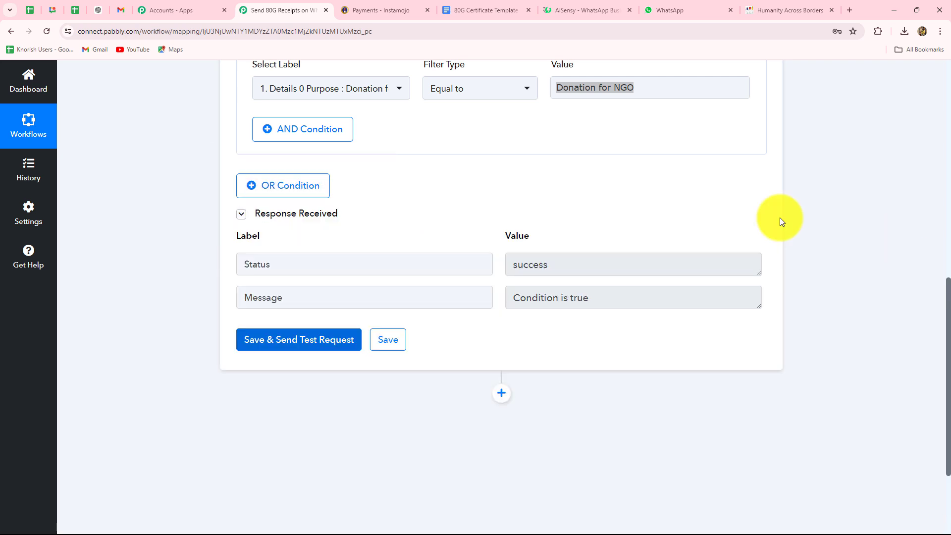
{"action": "left_click_drag", "start_coordinate": [615, 297], "coordinate": [408, 294]}
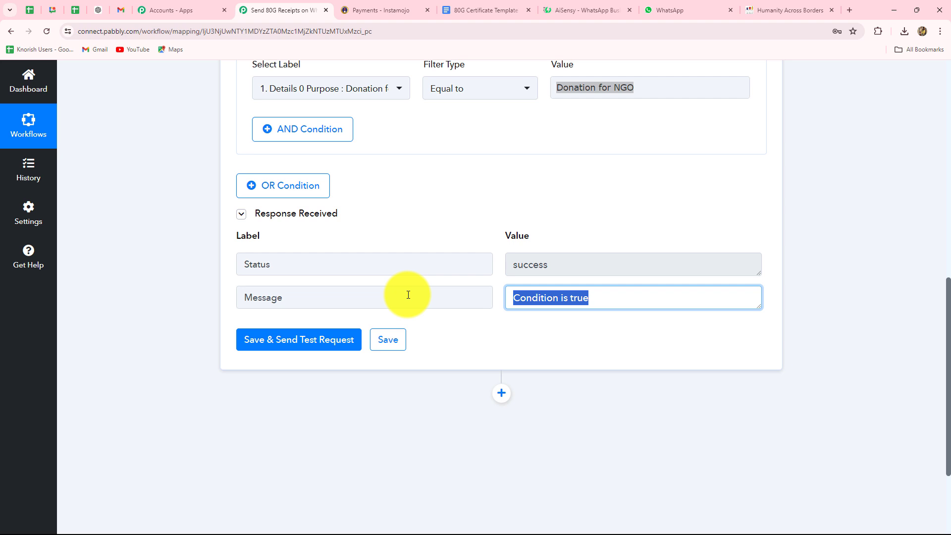
{"action": "scroll", "coordinate": [503, 343], "scroll_direction": "down", "scroll_amount": 3}
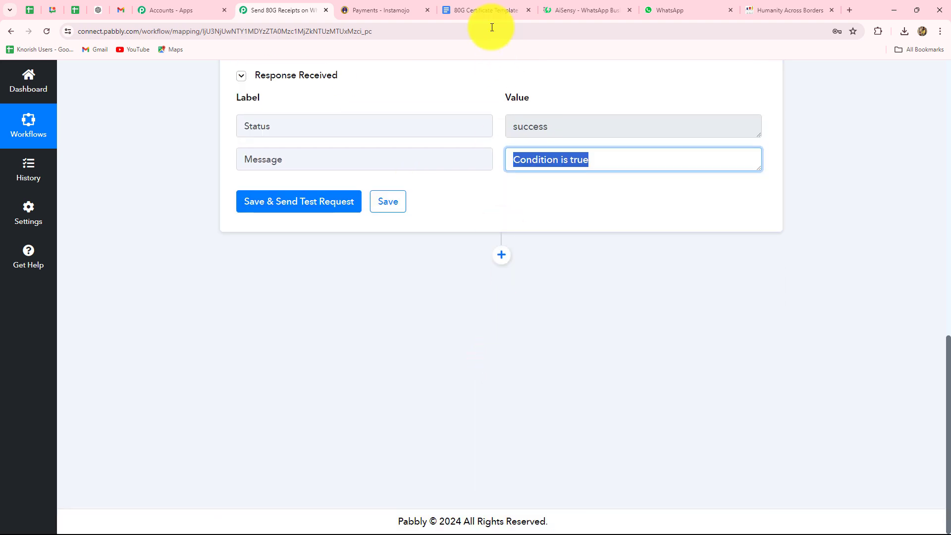
{"action": "left_click", "coordinate": [488, 10]}
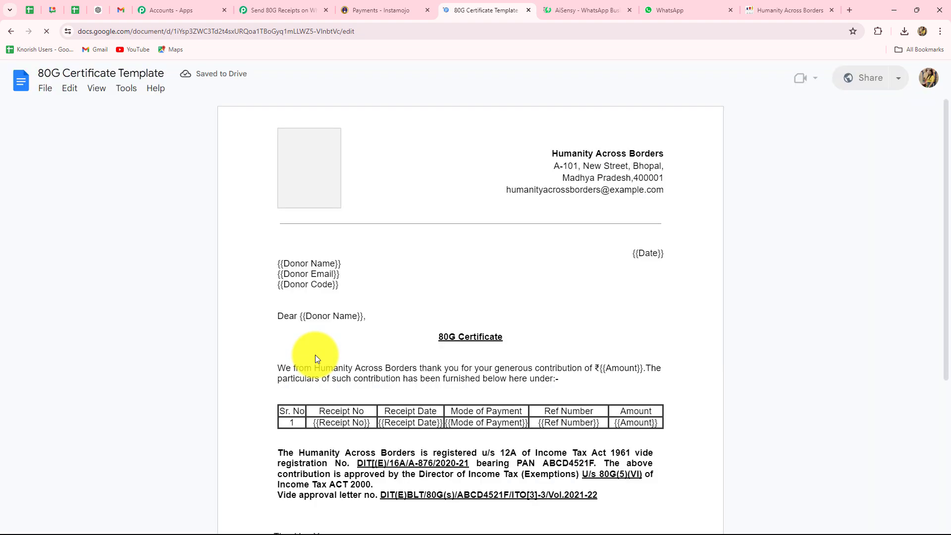
{"action": "scroll", "coordinate": [779, 301], "scroll_direction": "down", "scroll_amount": 4}
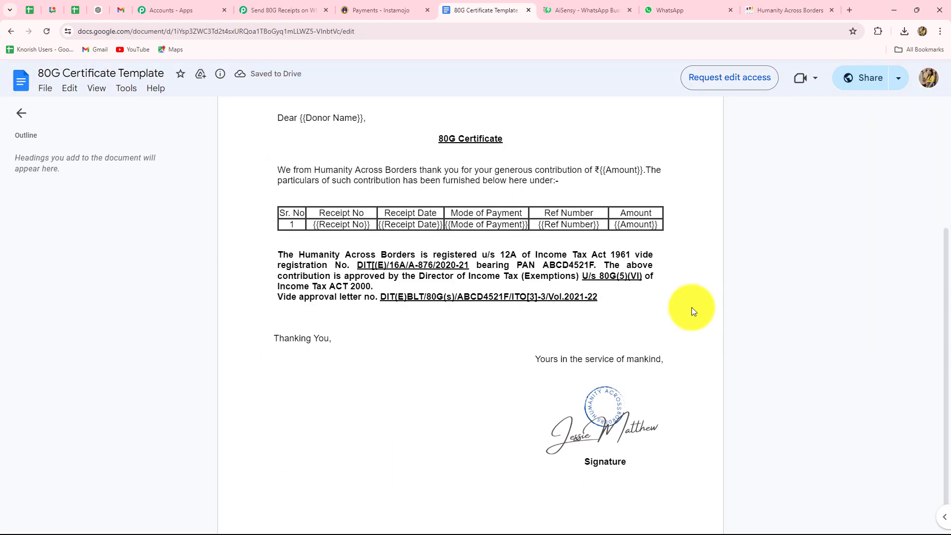
{"action": "scroll", "coordinate": [278, 250], "scroll_direction": "up", "scroll_amount": 4}
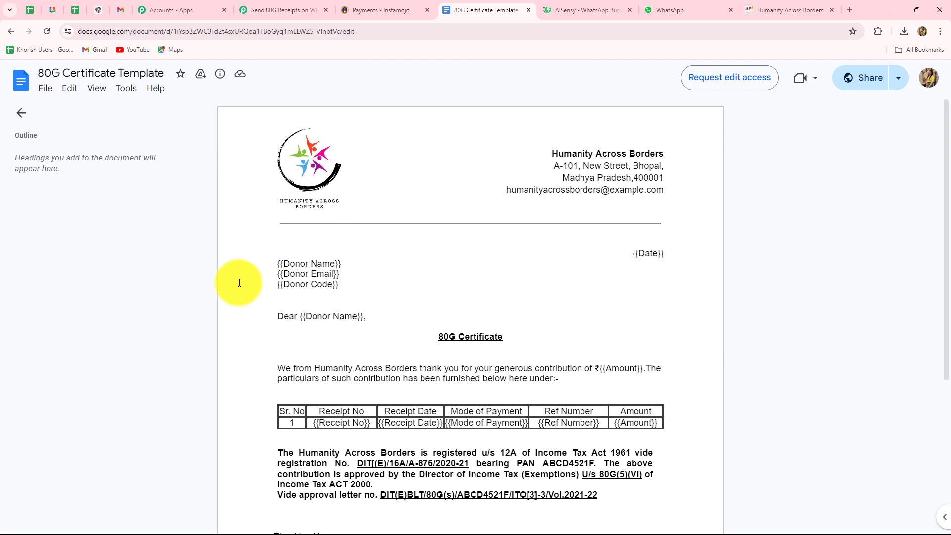
{"action": "scroll", "coordinate": [407, 374], "scroll_direction": "down", "scroll_amount": 4}
{"action": "scroll", "coordinate": [401, 357], "scroll_direction": "up", "scroll_amount": 4}
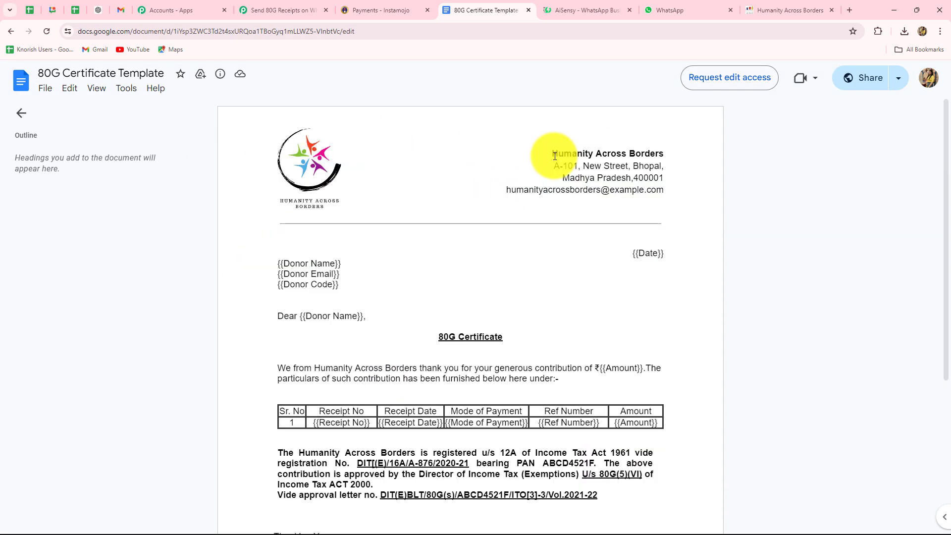
{"action": "scroll", "coordinate": [678, 238], "scroll_direction": "down", "scroll_amount": 3}
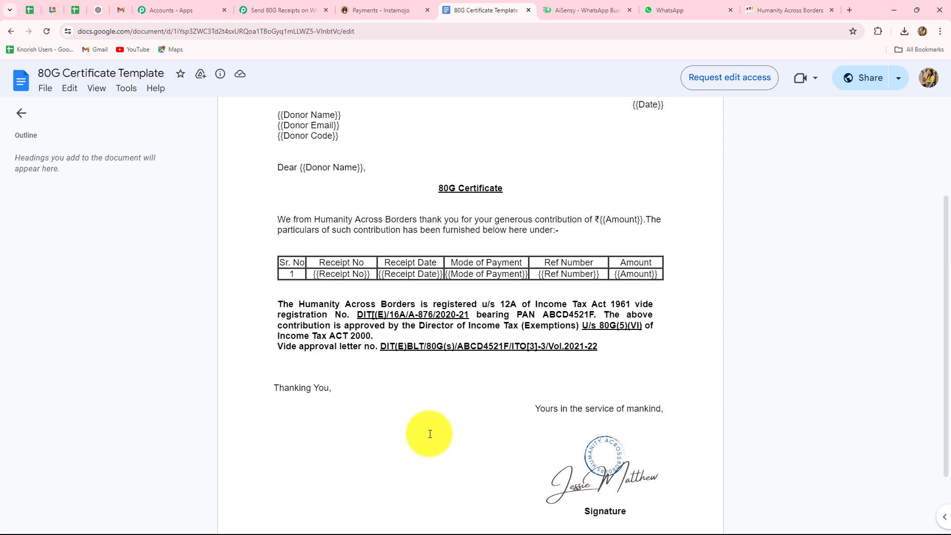
{"action": "scroll", "coordinate": [425, 433], "scroll_direction": "up", "scroll_amount": 2}
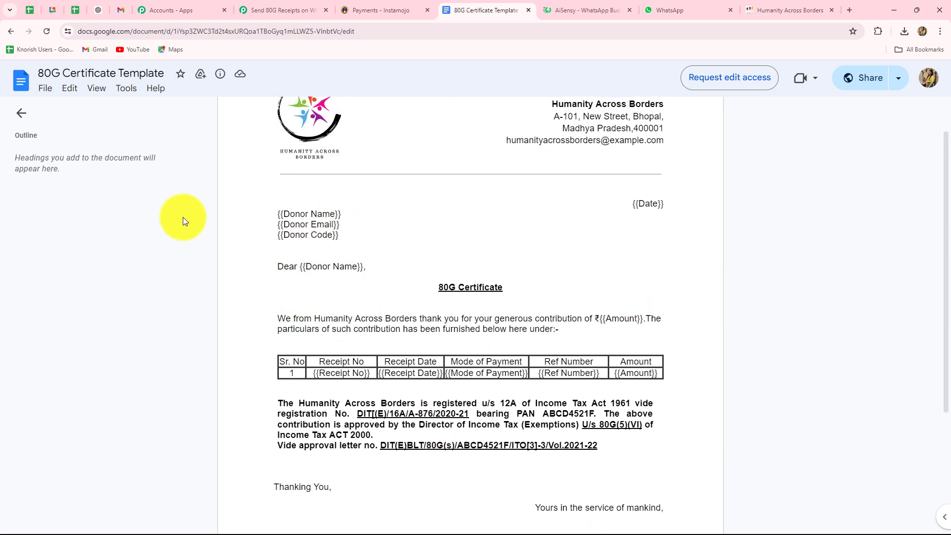
{"action": "scroll", "coordinate": [500, 497], "scroll_direction": "down", "scroll_amount": 4}
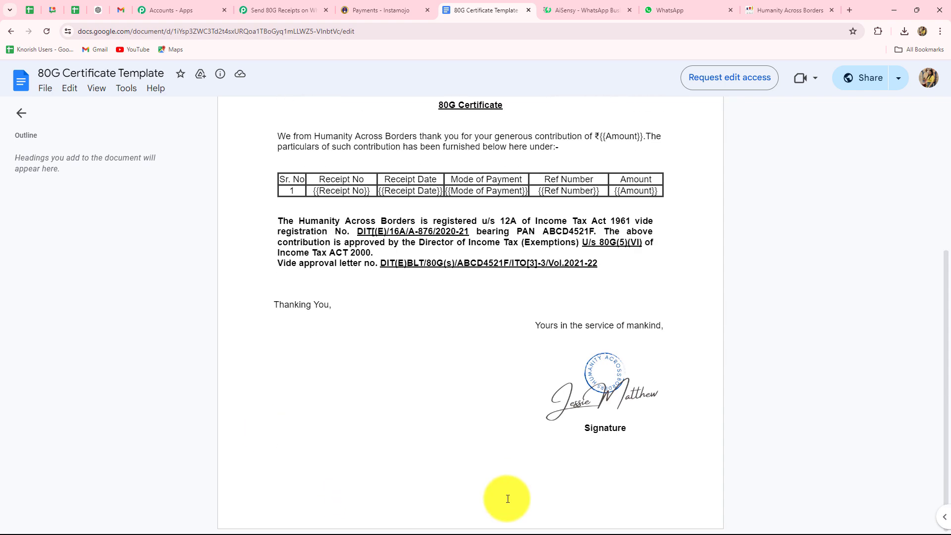
{"action": "scroll", "coordinate": [505, 498], "scroll_direction": "up", "scroll_amount": 3}
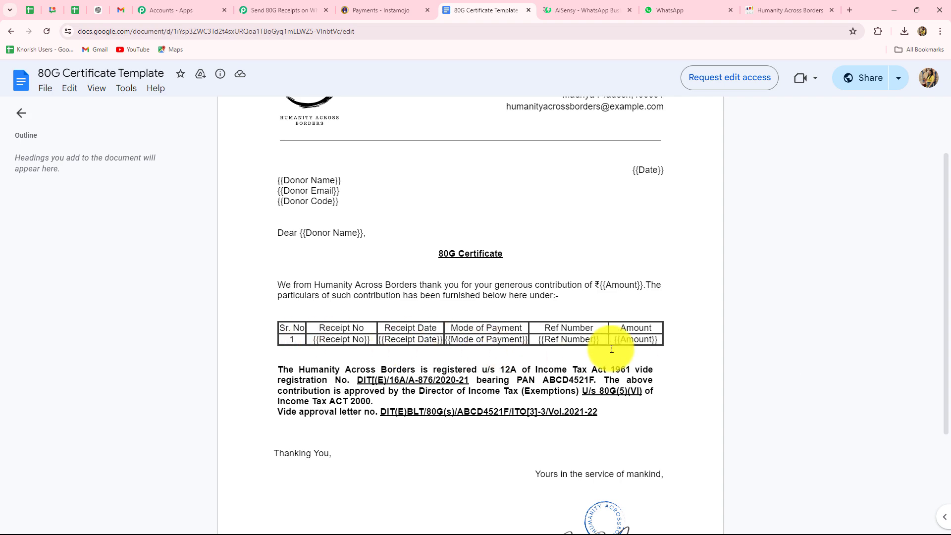
{"action": "scroll", "coordinate": [611, 349], "scroll_direction": "up", "scroll_amount": 2}
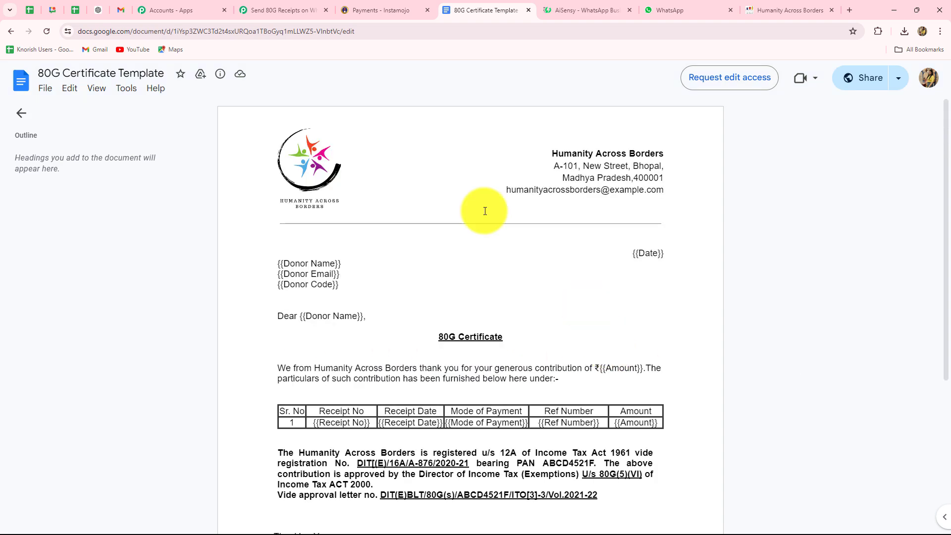
Add a Google Docs step after the filter using the Create Document from Template action.
{"action": "left_click", "coordinate": [257, 10]}
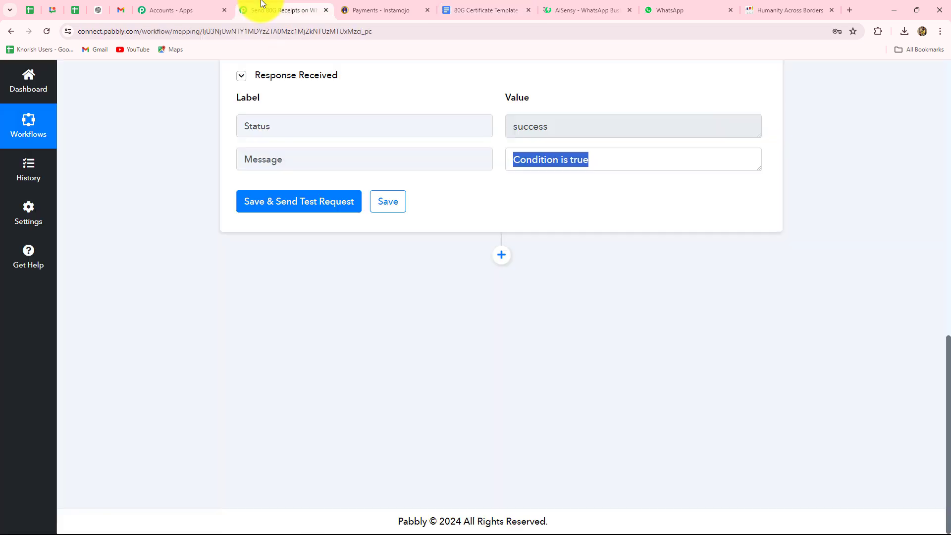
{"action": "left_click", "coordinate": [501, 254]}
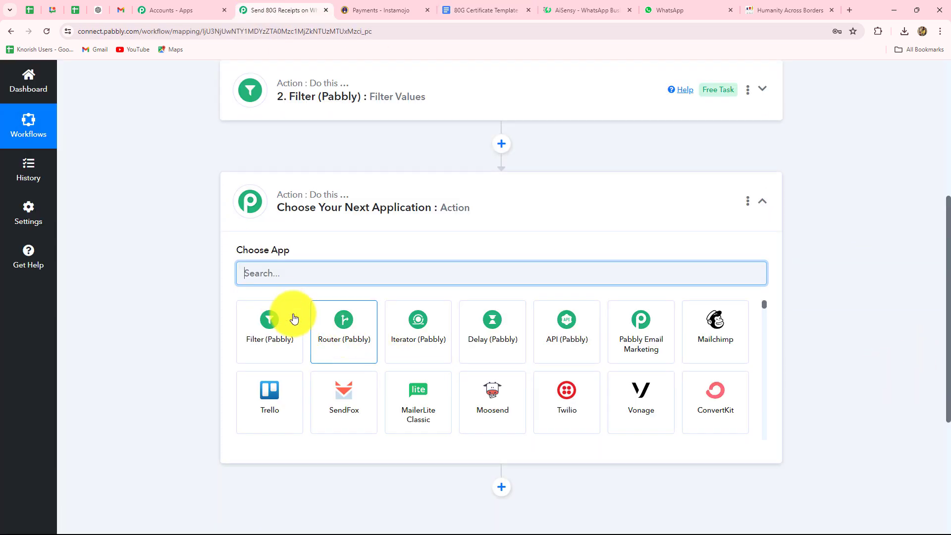
{"action": "type", "text": "Googl"}
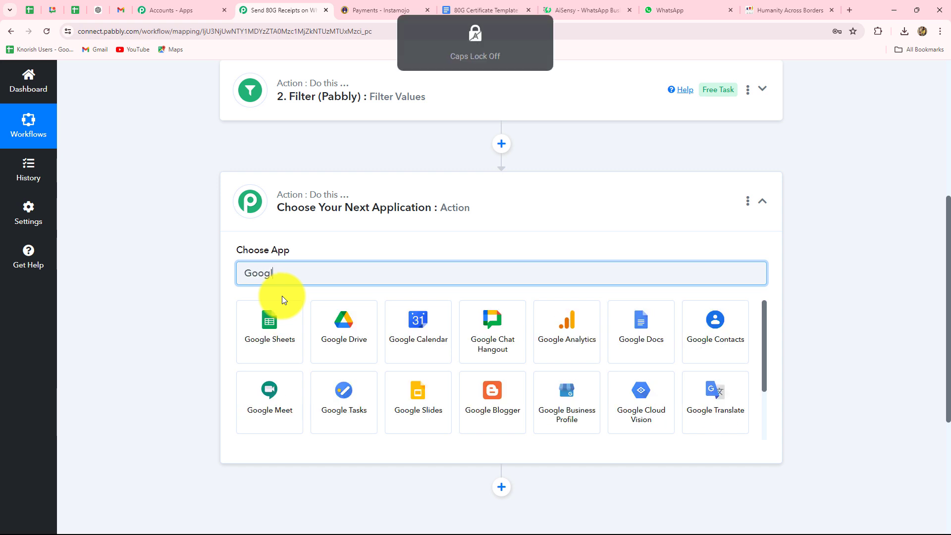
{"action": "left_click", "coordinate": [625, 325]}
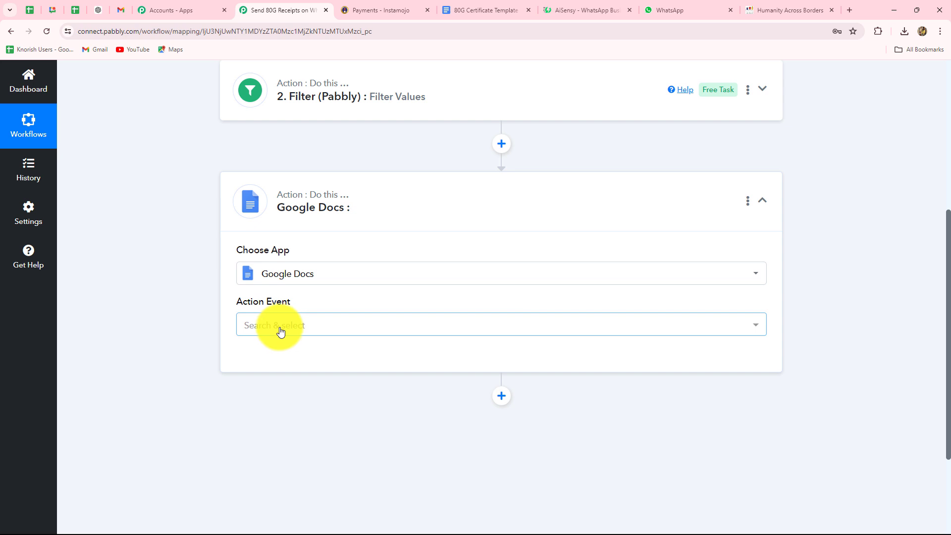
{"action": "left_click", "coordinate": [279, 329]}
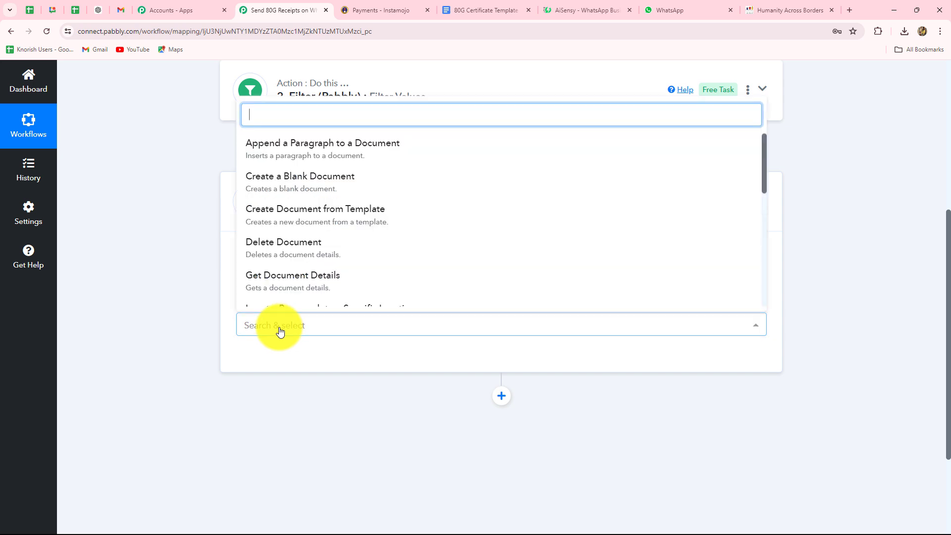
{"action": "left_click", "coordinate": [331, 218]}
Connect the step with the existing Google Docs account and save the connection.
{"action": "left_click", "coordinate": [280, 360]}
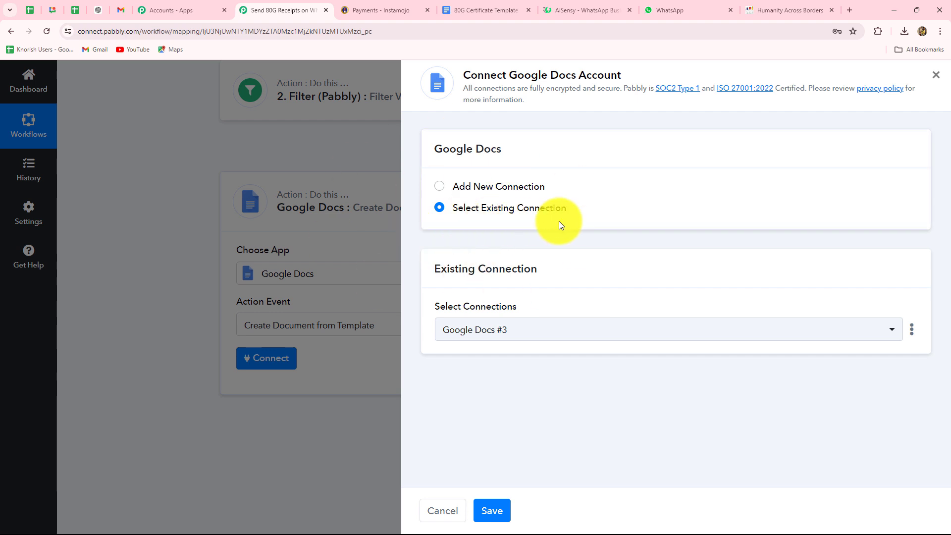
{"action": "left_click", "coordinate": [439, 187]}
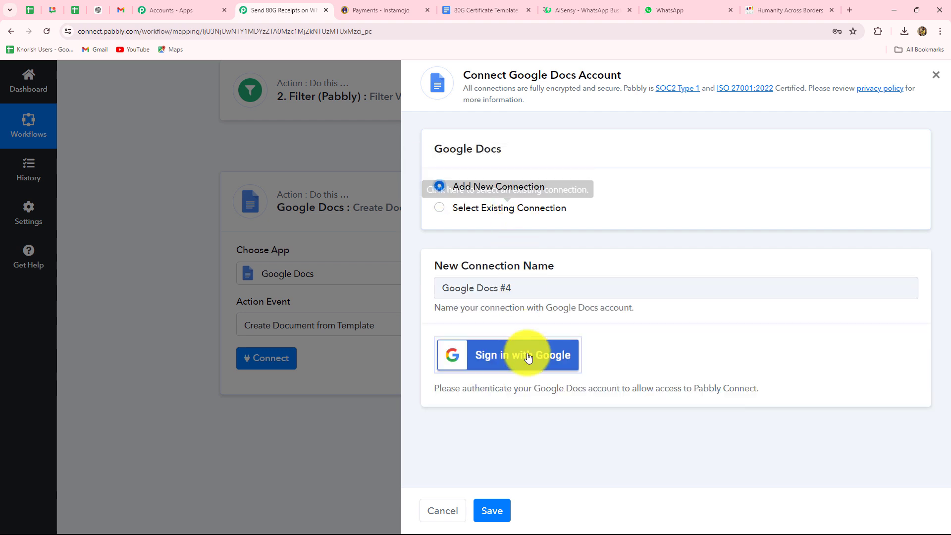
{"action": "left_click", "coordinate": [438, 208]}
{"action": "left_click", "coordinate": [492, 511]}
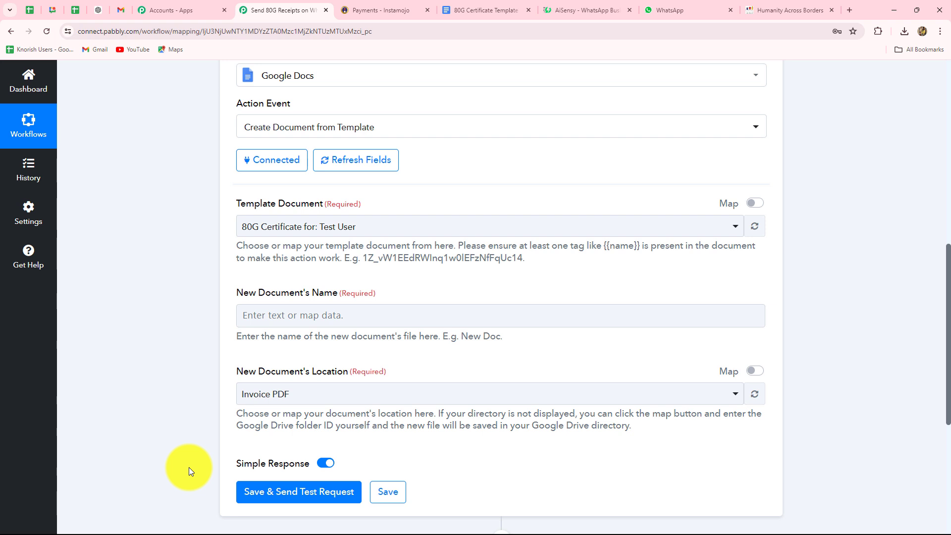
Choose 80G Certificate Template as the document template.
{"action": "left_click", "coordinate": [358, 233]}
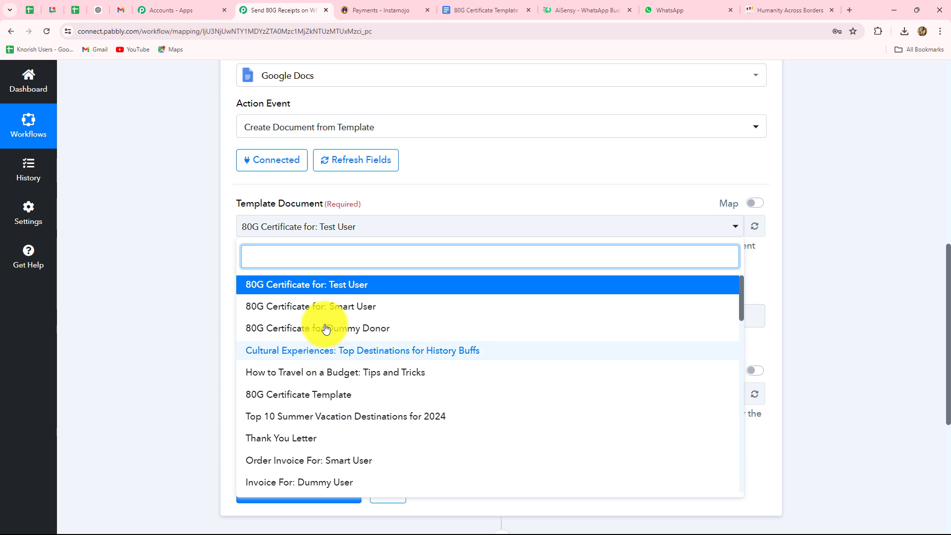
{"action": "left_click", "coordinate": [298, 394]}
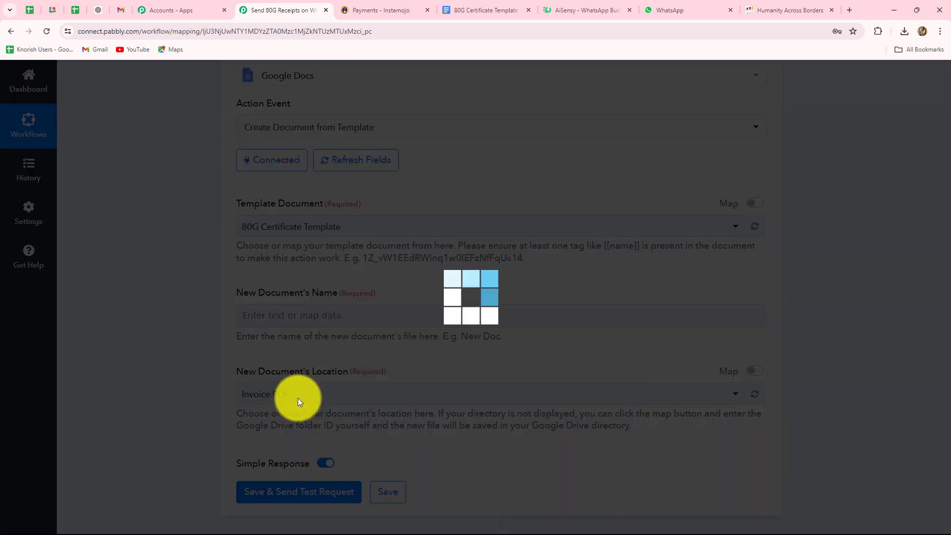
{"action": "scroll", "coordinate": [308, 346], "scroll_direction": "down", "scroll_amount": 2}
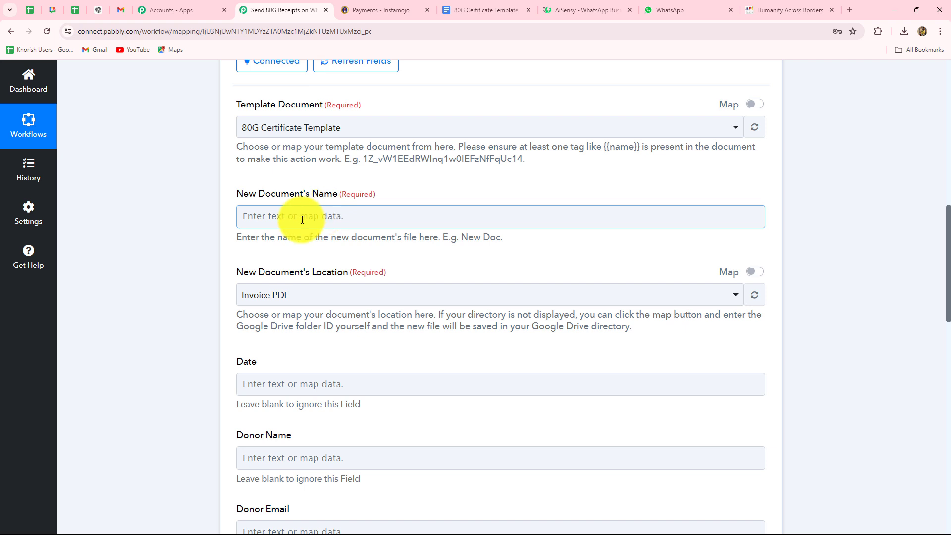
Name new documents '80G Certificate for:' followed by the mapped Instamojo Buyer Name.
{"action": "left_click", "coordinate": [302, 219]}
{"action": "type", "text": "80G Certificate for:"}
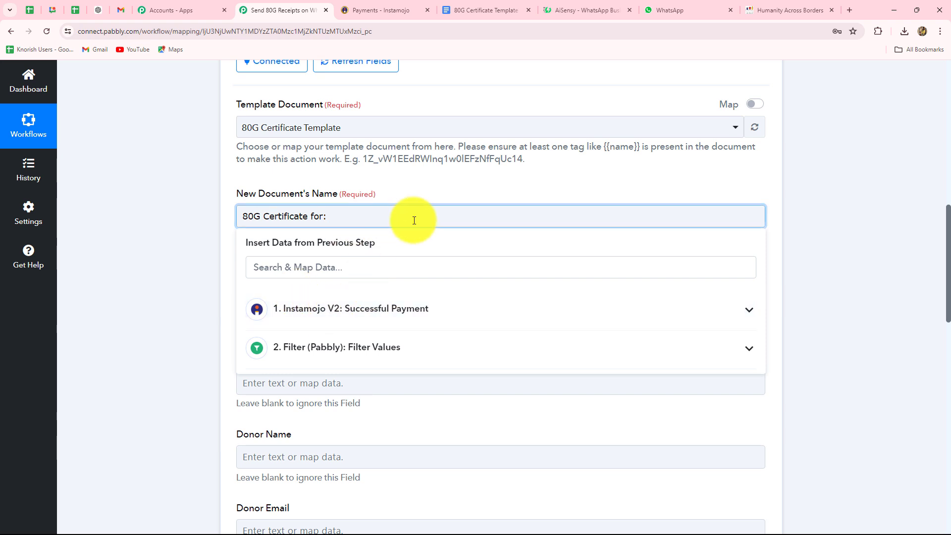
{"action": "left_click", "coordinate": [396, 311]}
{"action": "scroll", "coordinate": [396, 411], "scroll_direction": "down", "scroll_amount": 4}
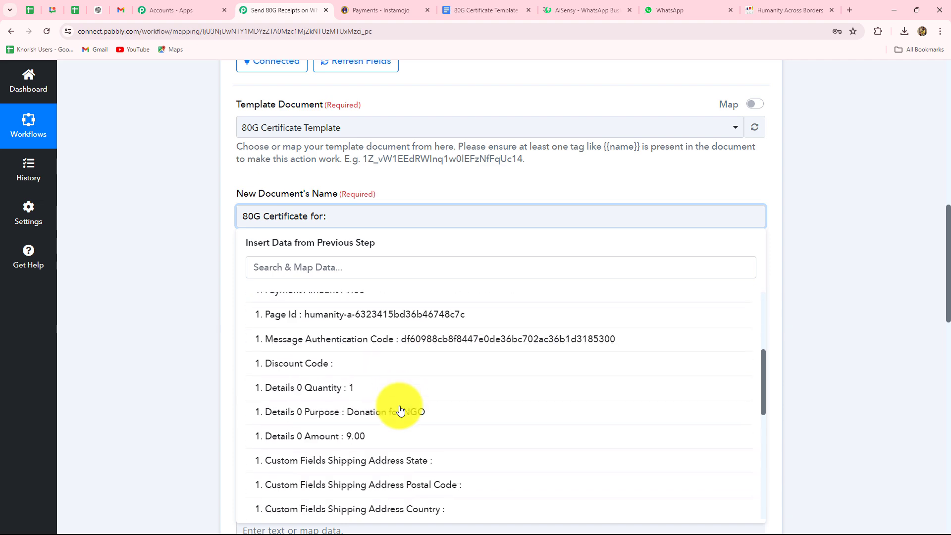
{"action": "scroll", "coordinate": [399, 410], "scroll_direction": "up", "scroll_amount": 4}
{"action": "scroll", "coordinate": [400, 410], "scroll_direction": "down", "scroll_amount": 12}
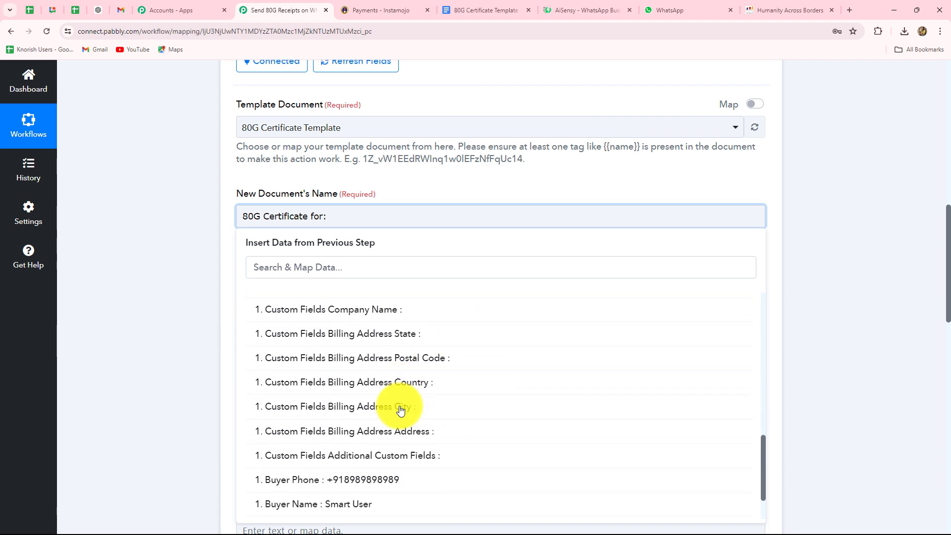
{"action": "left_click", "coordinate": [342, 450]}
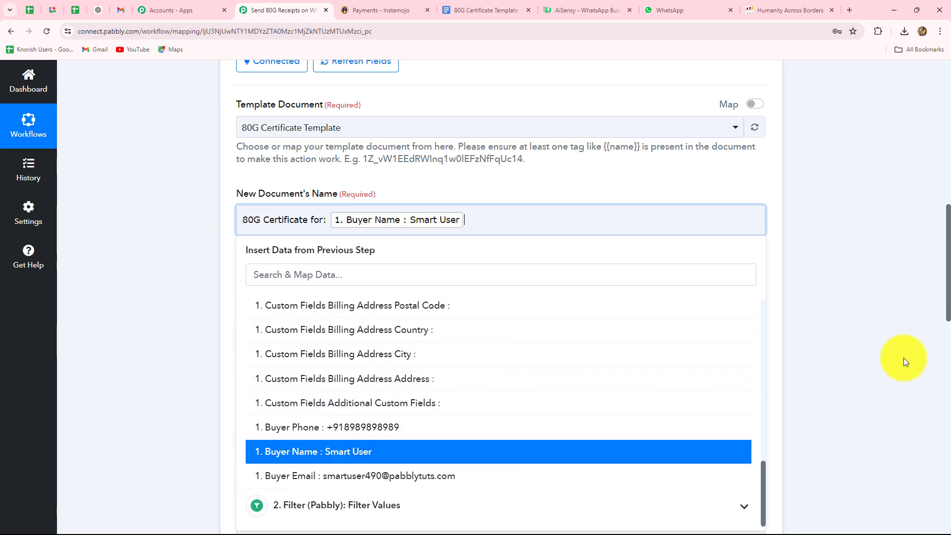
{"action": "left_click", "coordinate": [902, 357]}
{"action": "scroll", "coordinate": [431, 248], "scroll_direction": "down", "scroll_amount": 2}
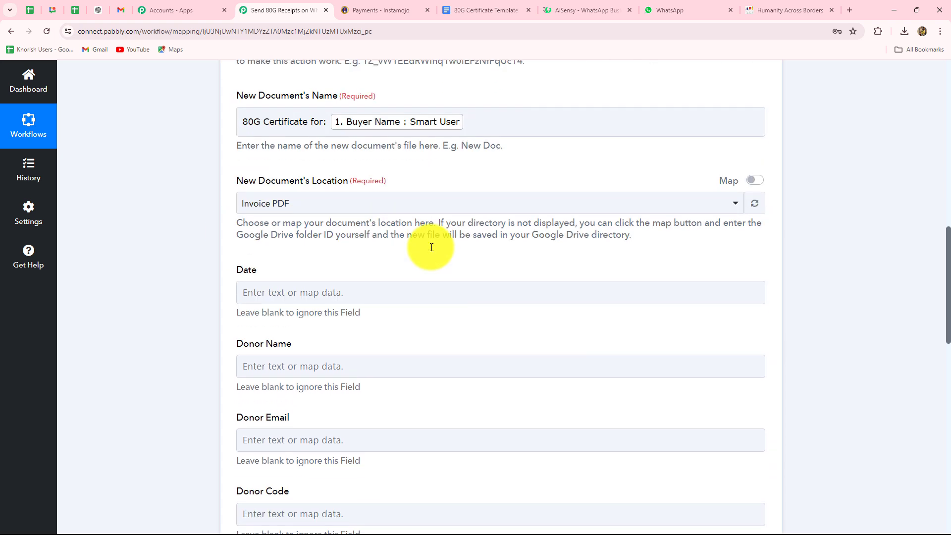
{"action": "left_click", "coordinate": [395, 133]}
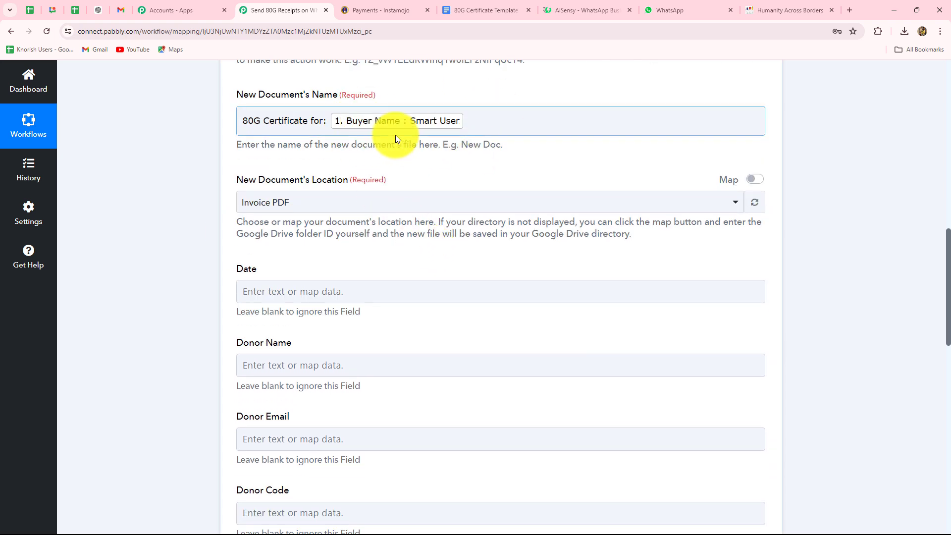
{"action": "left_click", "coordinate": [442, 135]}
Save new documents in the New Posts folder, then view the 80G Certificate Template again.
{"action": "scroll", "coordinate": [366, 178], "scroll_direction": "down", "scroll_amount": 2}
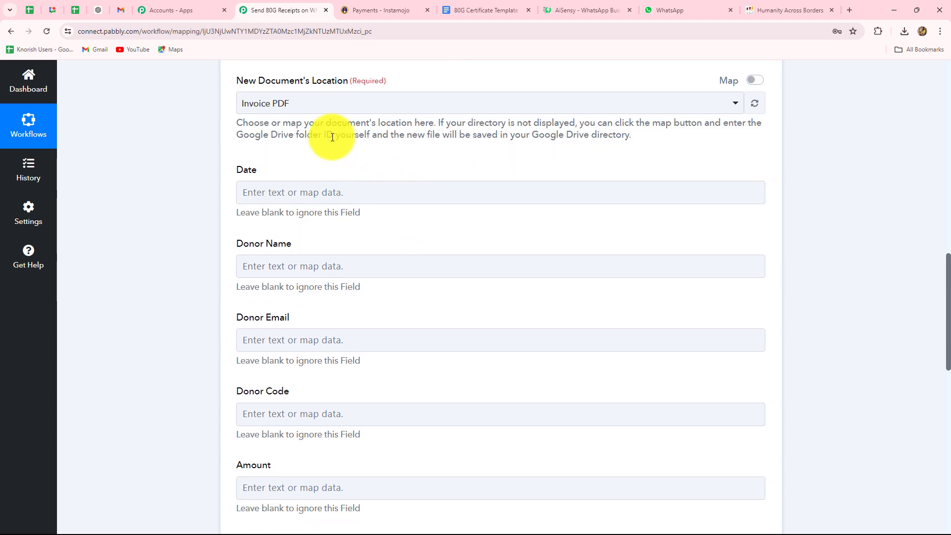
{"action": "left_click", "coordinate": [316, 108]}
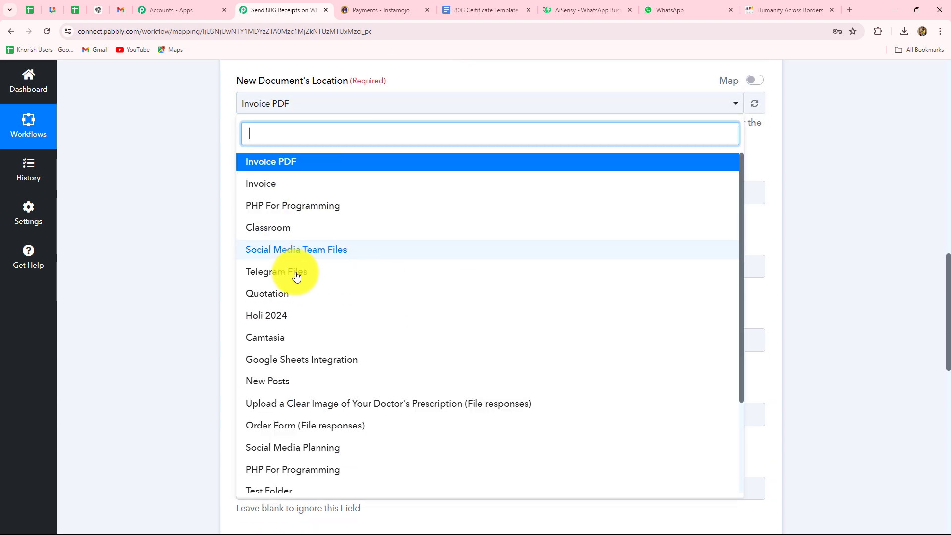
{"action": "left_click", "coordinate": [281, 382]}
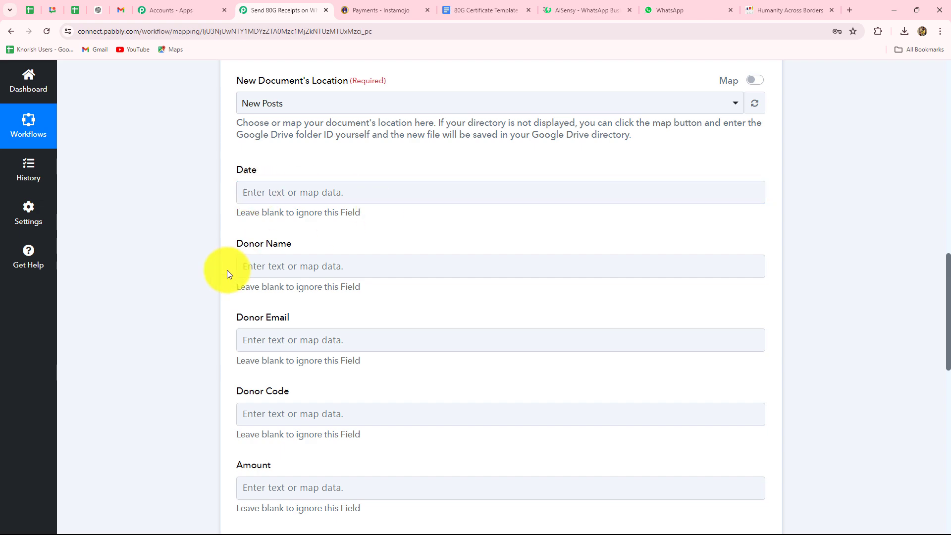
{"action": "scroll", "coordinate": [469, 369], "scroll_direction": "down", "scroll_amount": 5}
{"action": "scroll", "coordinate": [470, 367], "scroll_direction": "down", "scroll_amount": 4}
{"action": "scroll", "coordinate": [470, 367], "scroll_direction": "up", "scroll_amount": 9}
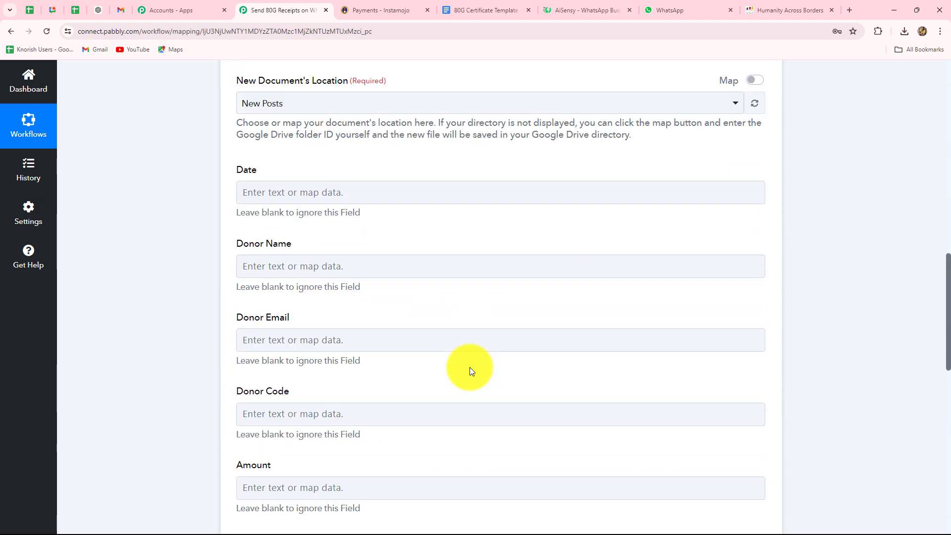
{"action": "left_click", "coordinate": [478, 8]}
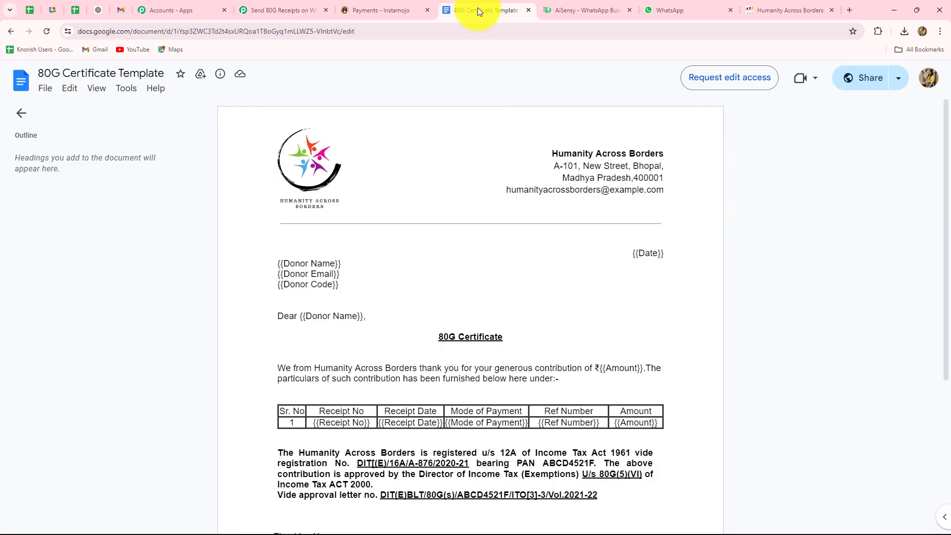
{"action": "left_click", "coordinate": [253, 5]}
{"action": "scroll", "coordinate": [312, 248], "scroll_direction": "down", "scroll_amount": 9}
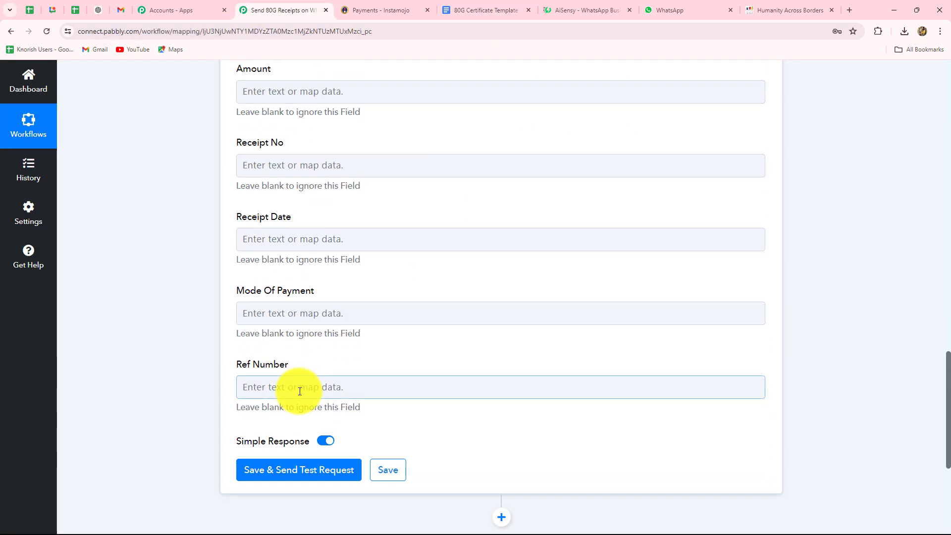
{"action": "scroll", "coordinate": [300, 391], "scroll_direction": "up", "scroll_amount": 8}
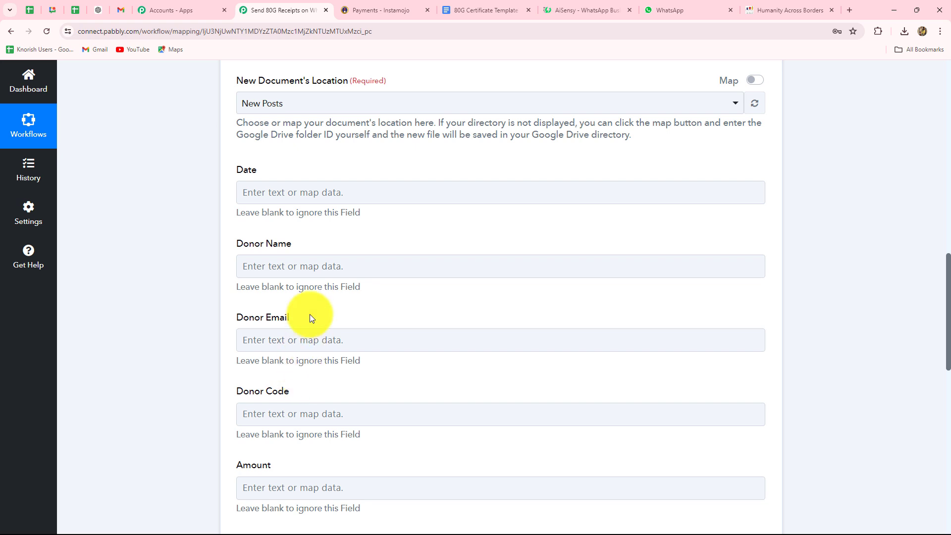
{"action": "left_click", "coordinate": [318, 190]}
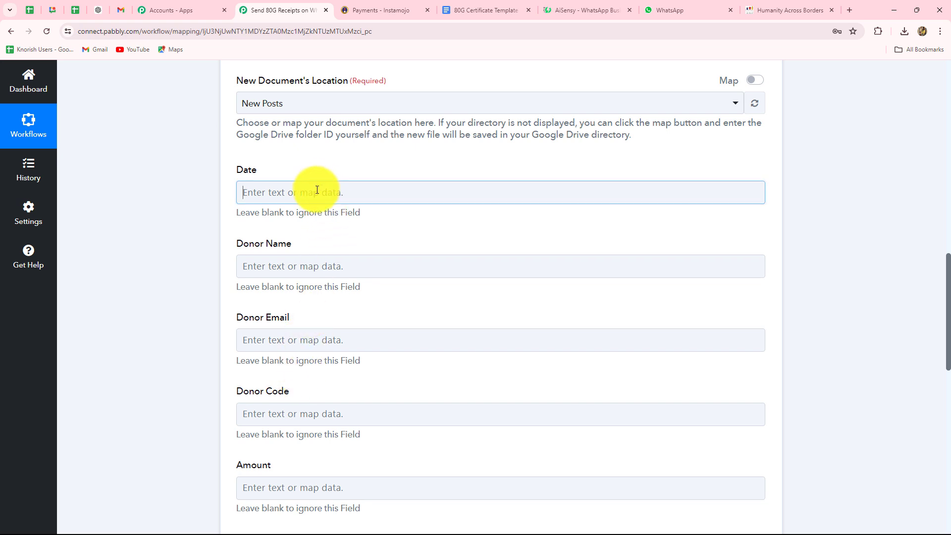
{"action": "left_click", "coordinate": [115, 302]}
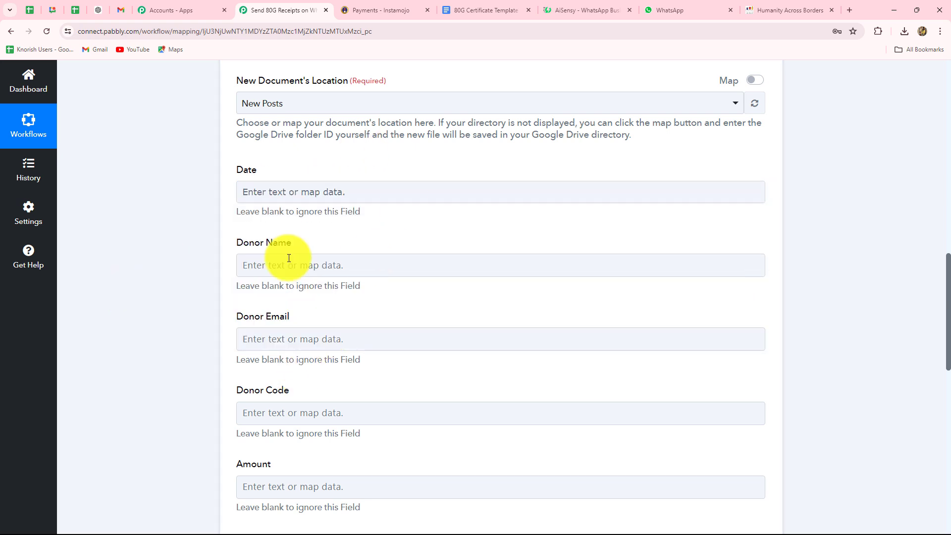
{"action": "left_click", "coordinate": [374, 193]}
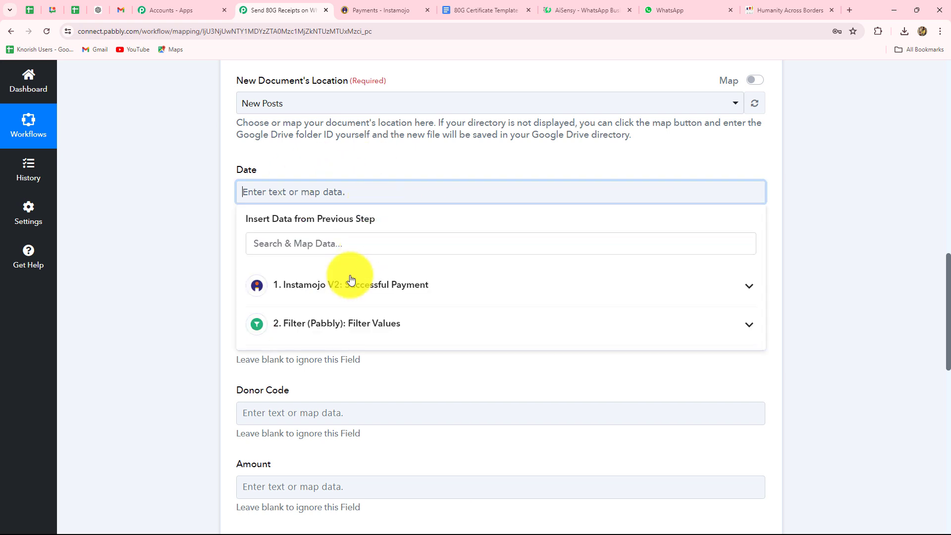
{"action": "left_click", "coordinate": [350, 275]}
{"action": "scroll", "coordinate": [376, 411], "scroll_direction": "down", "scroll_amount": 2}
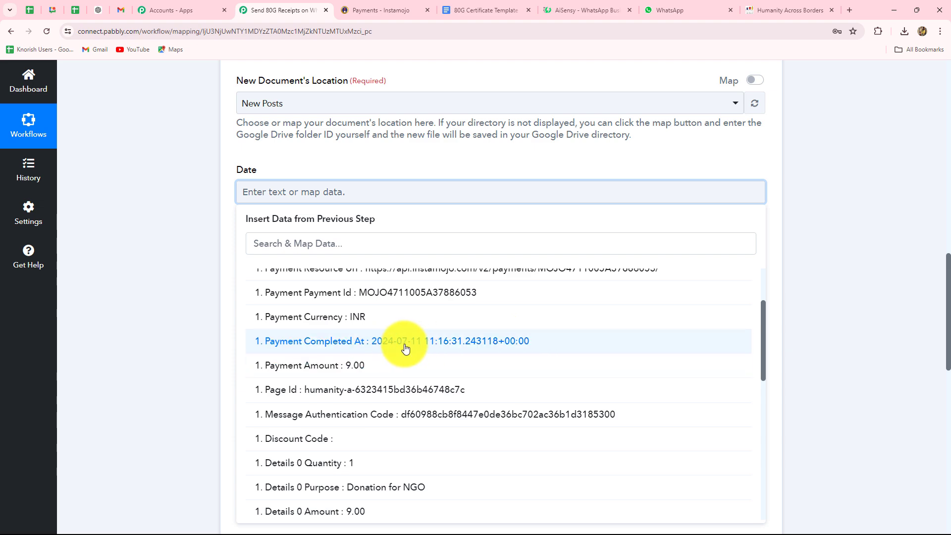
{"action": "left_click", "coordinate": [818, 295]}
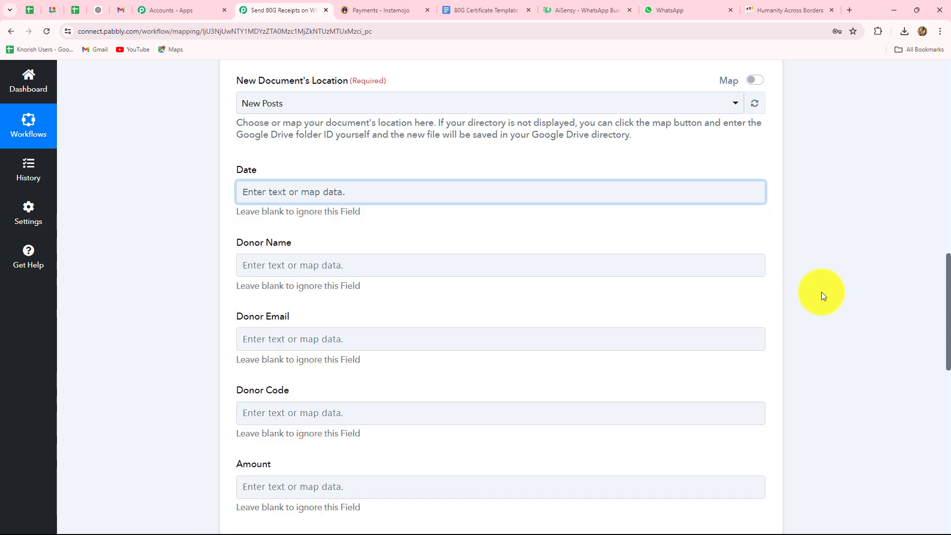
{"action": "scroll", "coordinate": [821, 292], "scroll_direction": "up", "scroll_amount": 10}
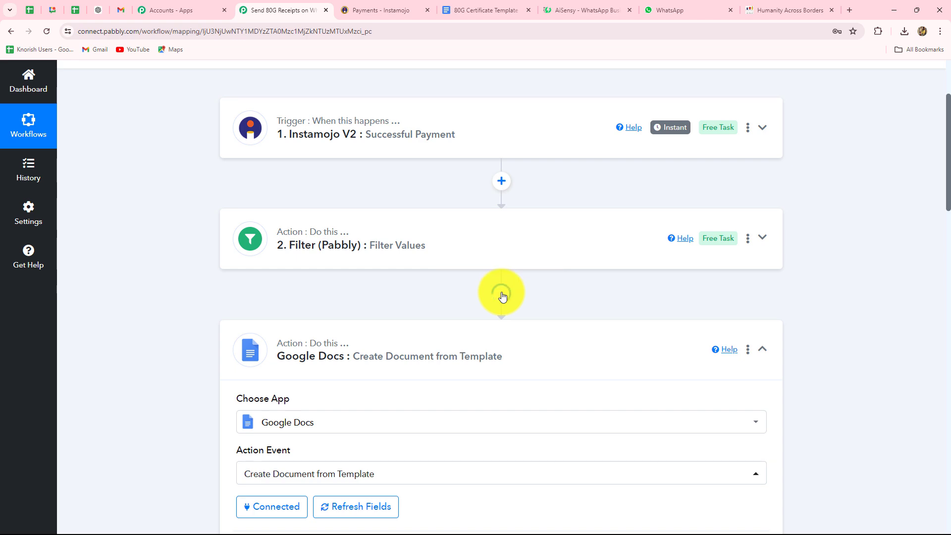
Insert a Date/Time Formatter step with Format Date Only before the Google Docs step.
{"action": "left_click", "coordinate": [501, 292]}
{"action": "left_click", "coordinate": [274, 275]}
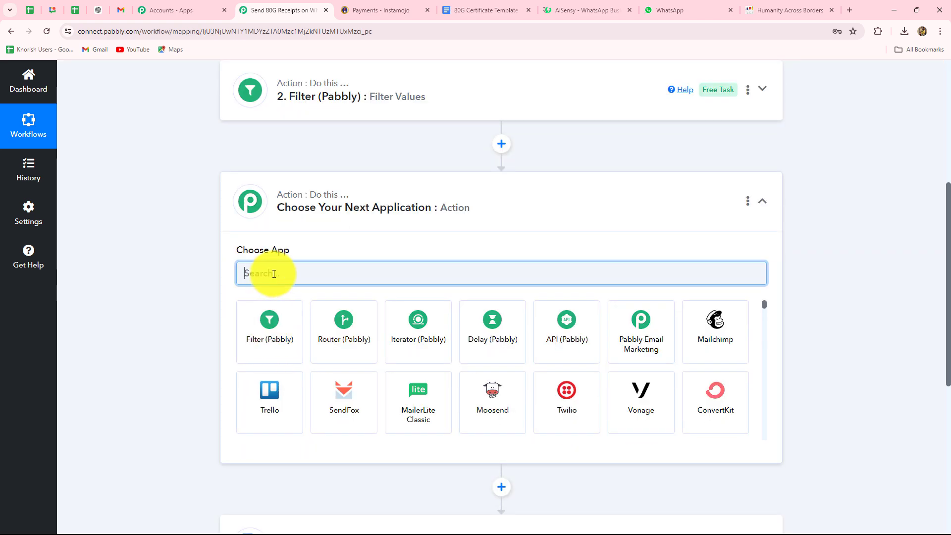
{"action": "type", "text": "Date"}
{"action": "left_click", "coordinate": [262, 320]}
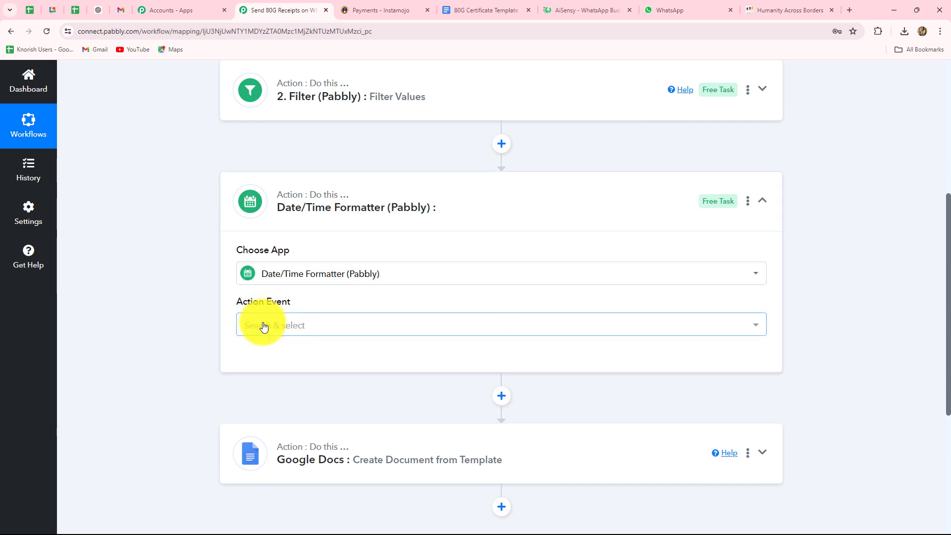
{"action": "left_click", "coordinate": [263, 326]}
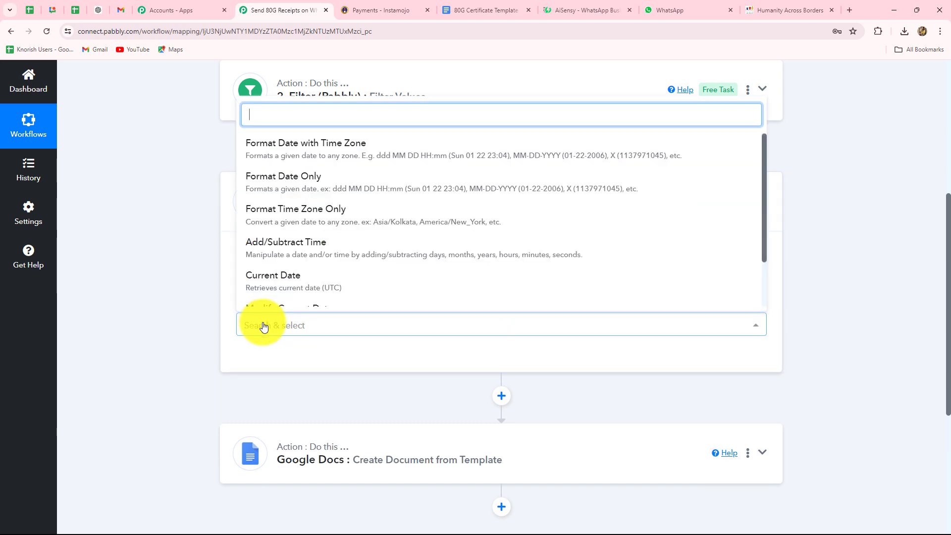
{"action": "left_click", "coordinate": [288, 186]}
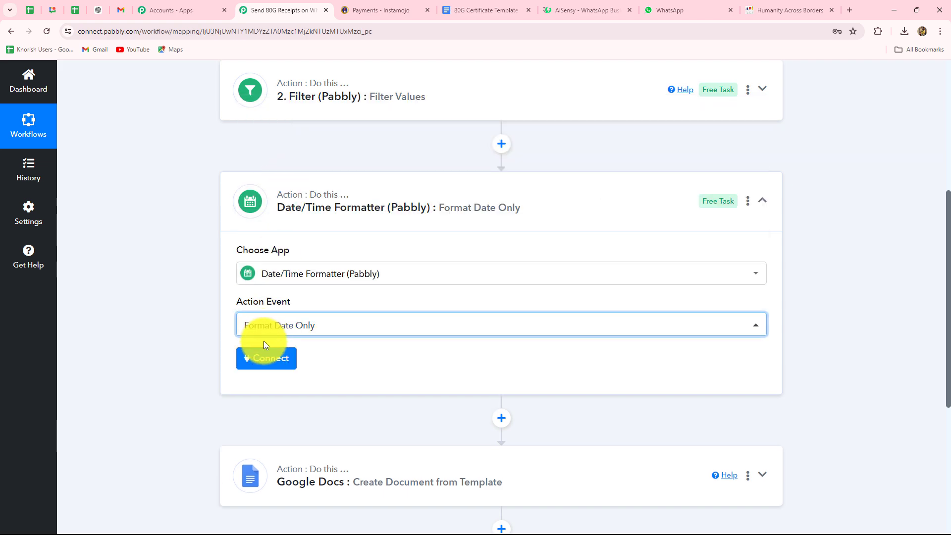
Map the Instamojo Payment Completed At field as the date to format.
{"action": "scroll", "coordinate": [276, 297], "scroll_direction": "down", "scroll_amount": 3}
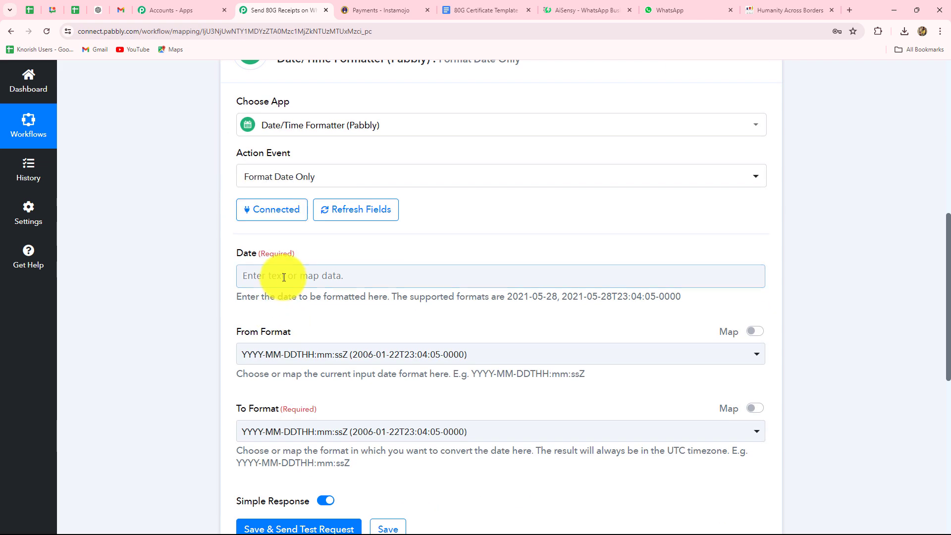
{"action": "left_click", "coordinate": [268, 276]}
{"action": "scroll", "coordinate": [297, 223], "scroll_direction": "down", "scroll_amount": 4}
{"action": "left_click", "coordinate": [329, 171]}
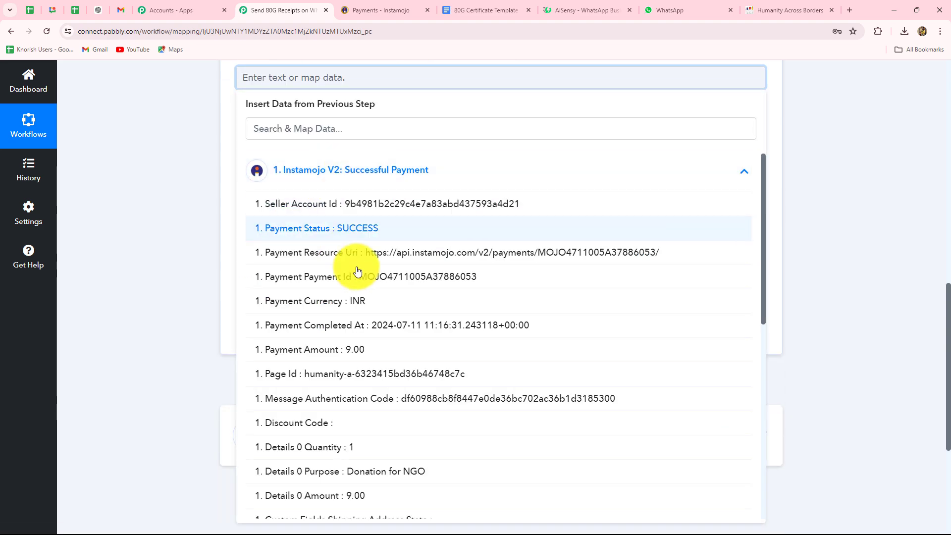
{"action": "left_click", "coordinate": [395, 327]}
{"action": "left_click", "coordinate": [151, 254]}
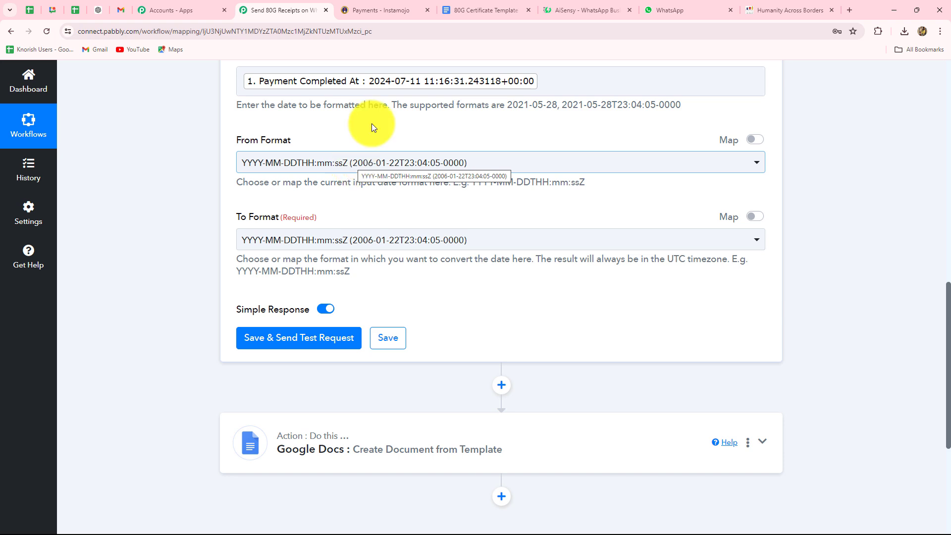
Set input format YYYY-MM-DD HH:mm:ss Z and output format DD-MM-YYYY.
{"action": "left_click", "coordinate": [420, 162]}
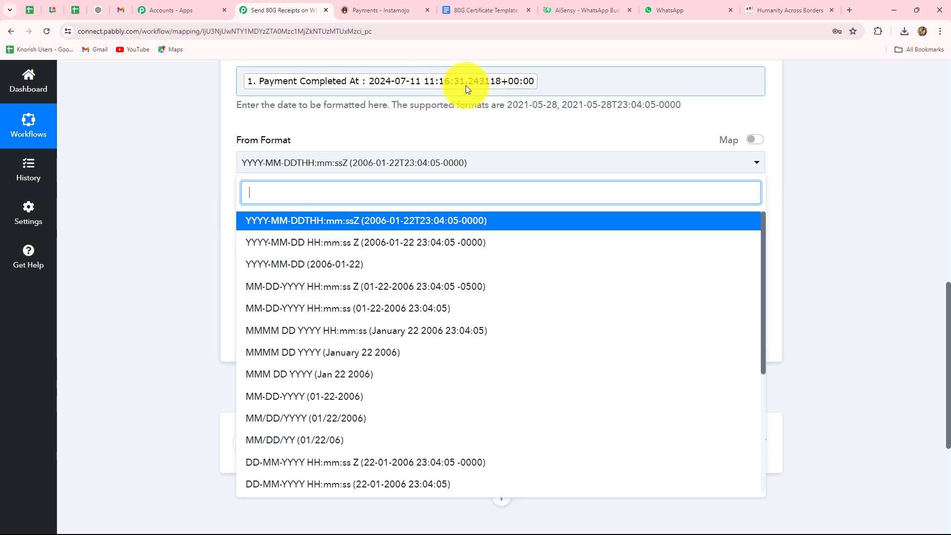
{"action": "left_click", "coordinate": [347, 247]}
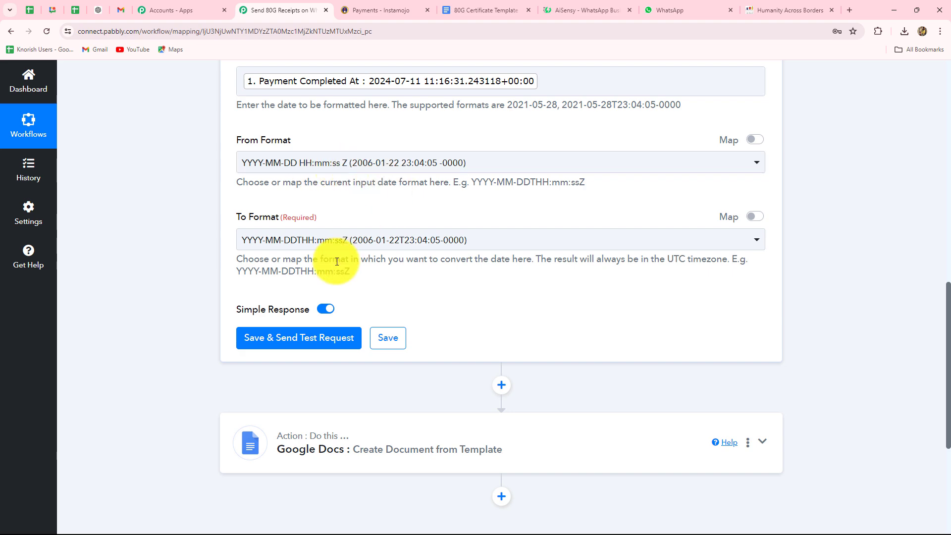
{"action": "left_click", "coordinate": [346, 241]}
{"action": "scroll", "coordinate": [340, 282], "scroll_direction": "down", "scroll_amount": 3}
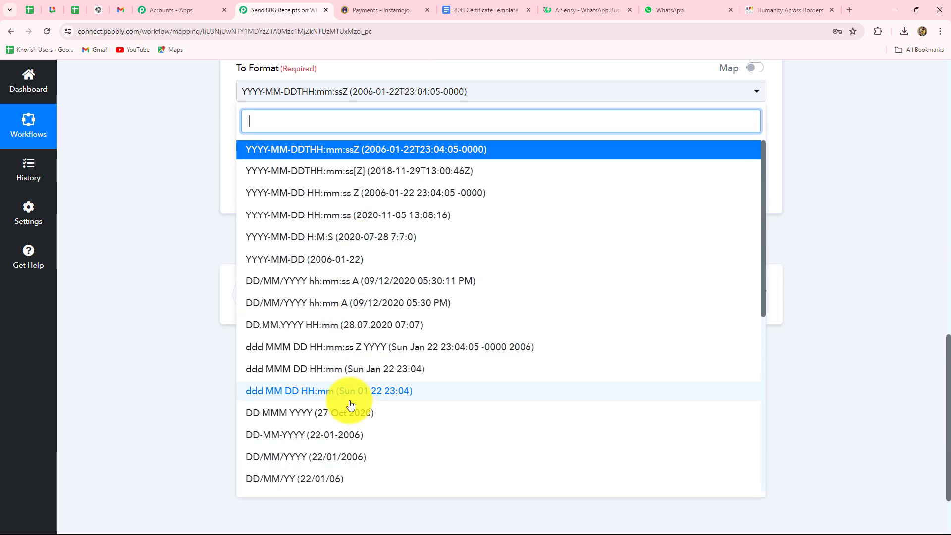
{"action": "scroll", "coordinate": [349, 402], "scroll_direction": "down", "scroll_amount": 3}
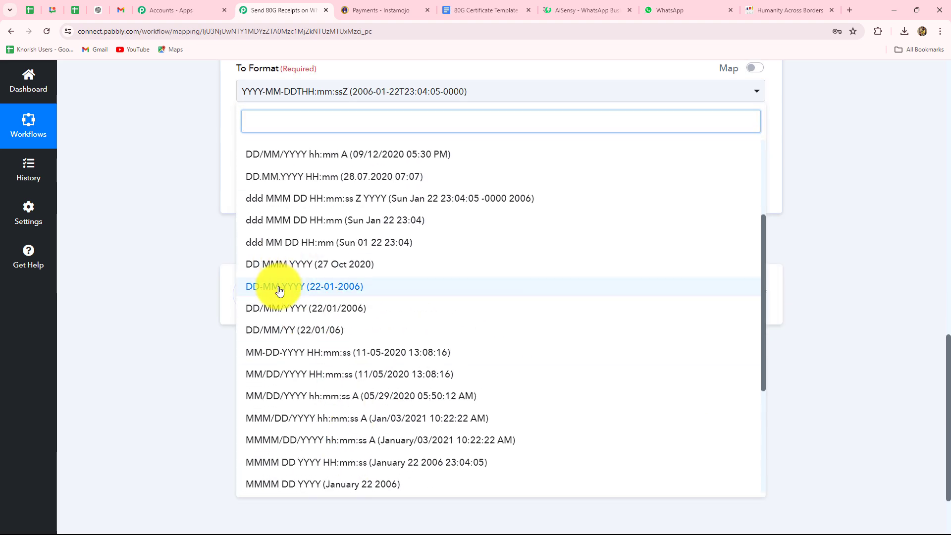
{"action": "left_click", "coordinate": [279, 287]}
Save and test the date step, which returns 11-07-2024.
{"action": "left_click", "coordinate": [317, 189]}
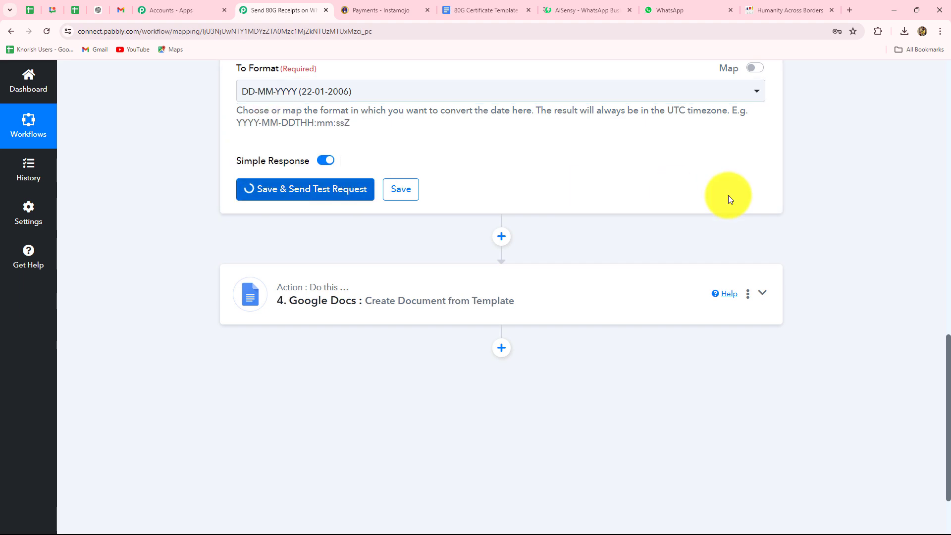
{"action": "scroll", "coordinate": [727, 203], "scroll_direction": "down", "scroll_amount": 3}
{"action": "left_click_drag", "start_coordinate": [573, 120], "coordinate": [506, 123]}
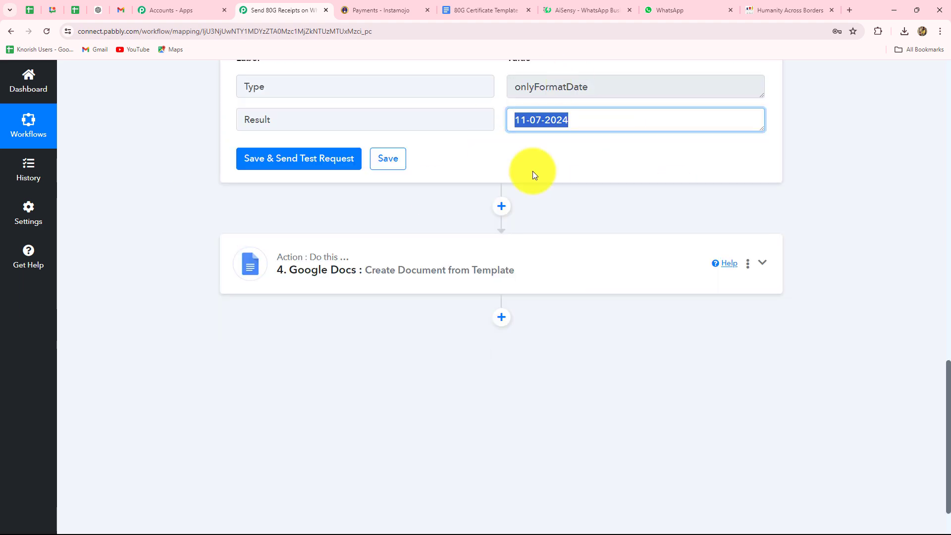
In the Google Docs step, map the date formatter's Result into the Date field.
{"action": "left_click", "coordinate": [499, 283]}
{"action": "scroll", "coordinate": [499, 282], "scroll_direction": "up", "scroll_amount": 4}
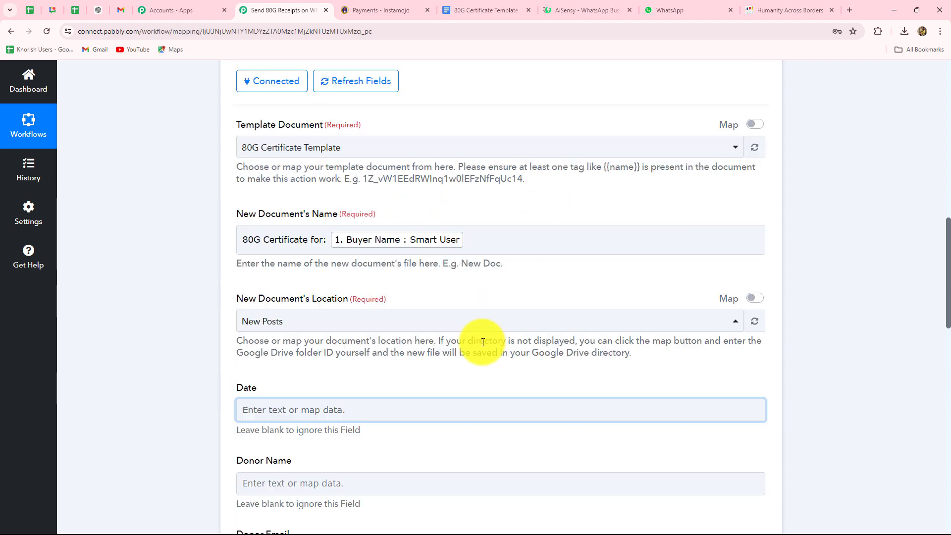
{"action": "scroll", "coordinate": [483, 341], "scroll_direction": "up", "scroll_amount": 5}
{"action": "scroll", "coordinate": [483, 341], "scroll_direction": "down", "scroll_amount": 10}
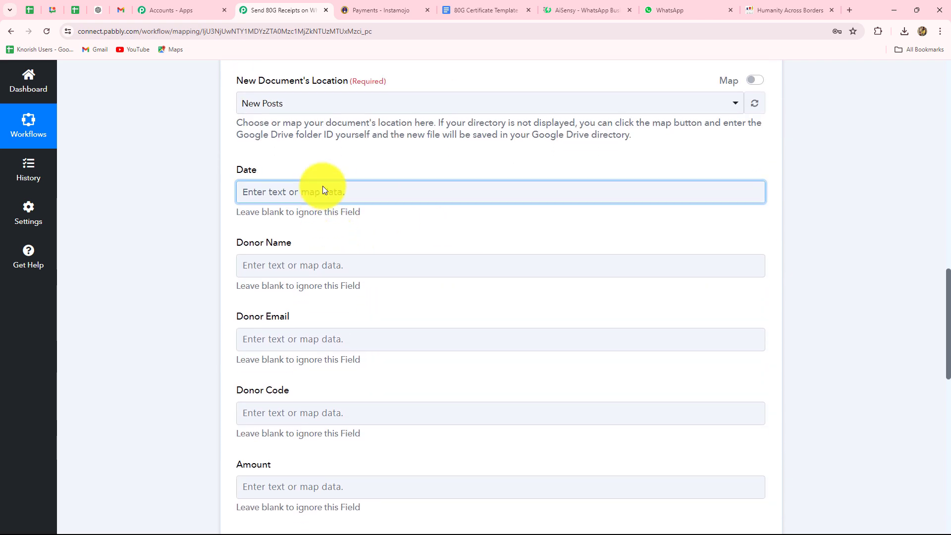
{"action": "left_click", "coordinate": [323, 191]}
{"action": "left_click", "coordinate": [375, 215]}
{"action": "left_click", "coordinate": [323, 271]}
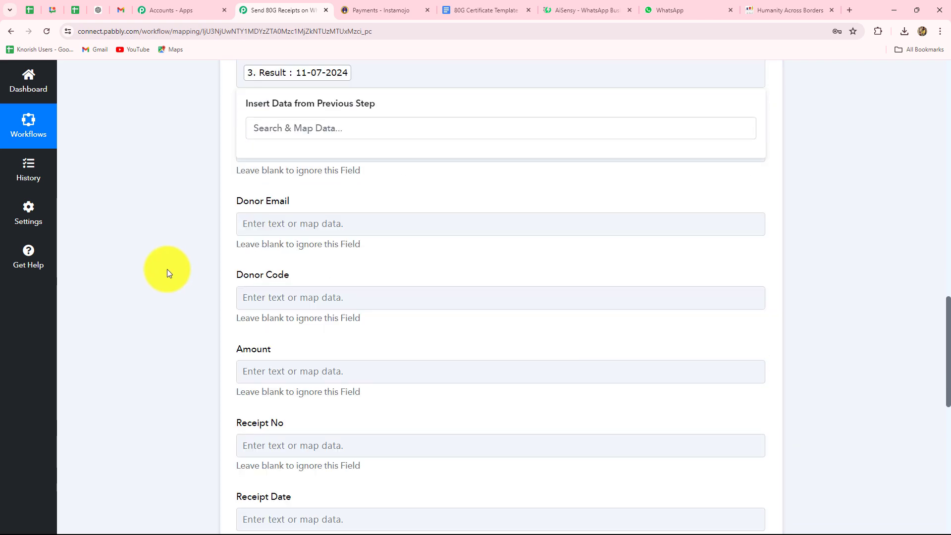
{"action": "left_click", "coordinate": [168, 269]}
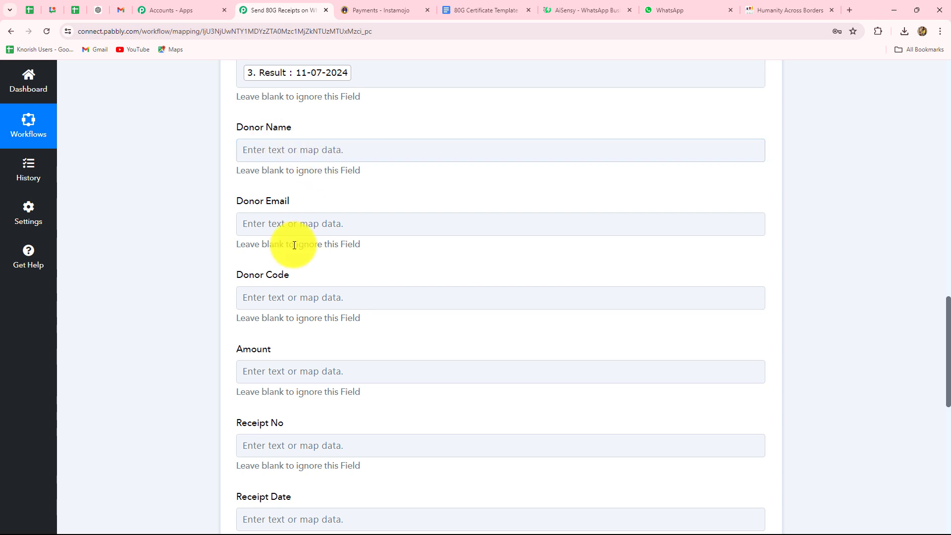
Map Buyer Name into Donor Name and Buyer Email into Donor Email.
{"action": "left_click", "coordinate": [351, 143]}
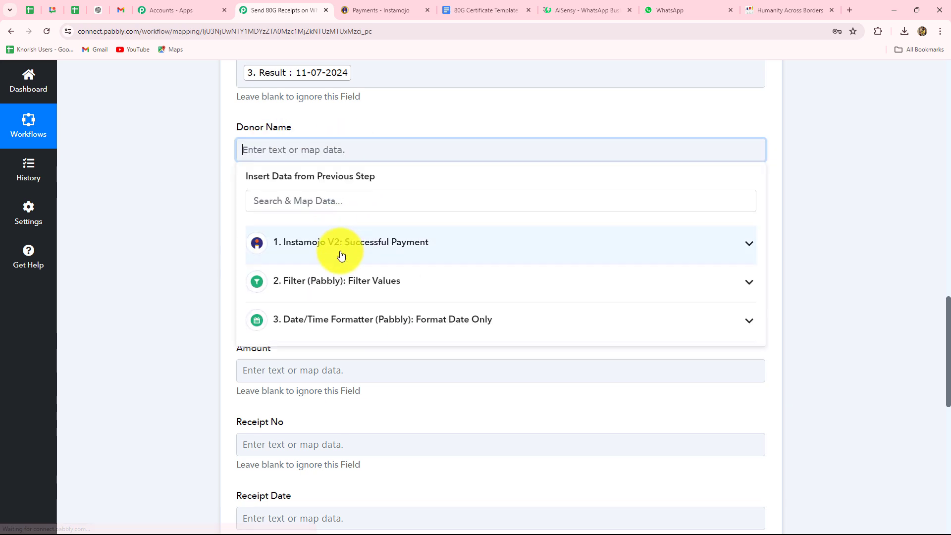
{"action": "left_click", "coordinate": [314, 253]}
{"action": "scroll", "coordinate": [388, 389], "scroll_direction": "down", "scroll_amount": 2}
{"action": "scroll", "coordinate": [389, 389], "scroll_direction": "down", "scroll_amount": 7}
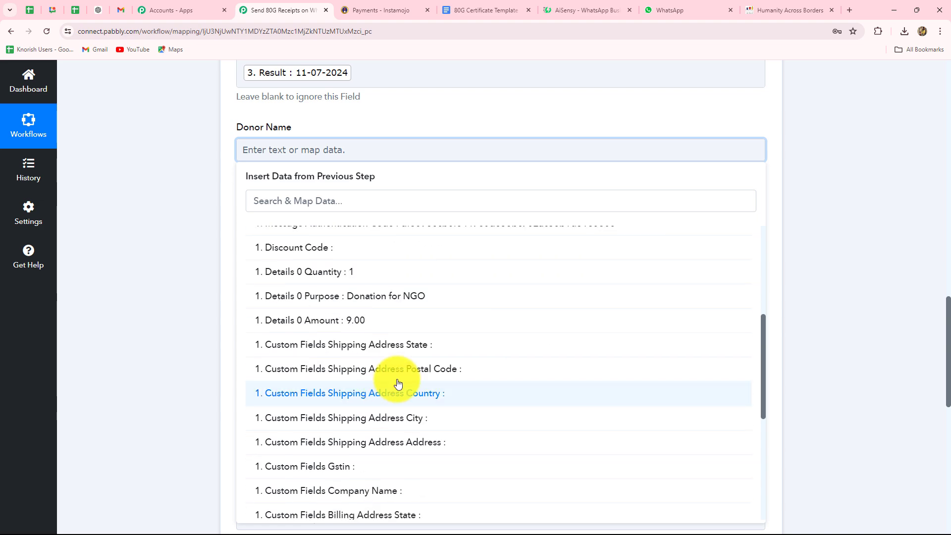
{"action": "left_click", "coordinate": [366, 379]}
{"action": "left_click", "coordinate": [289, 230]}
{"action": "scroll", "coordinate": [317, 238], "scroll_direction": "down", "scroll_amount": 3}
{"action": "left_click", "coordinate": [370, 173]}
{"action": "scroll", "coordinate": [373, 352], "scroll_direction": "down", "scroll_amount": 10}
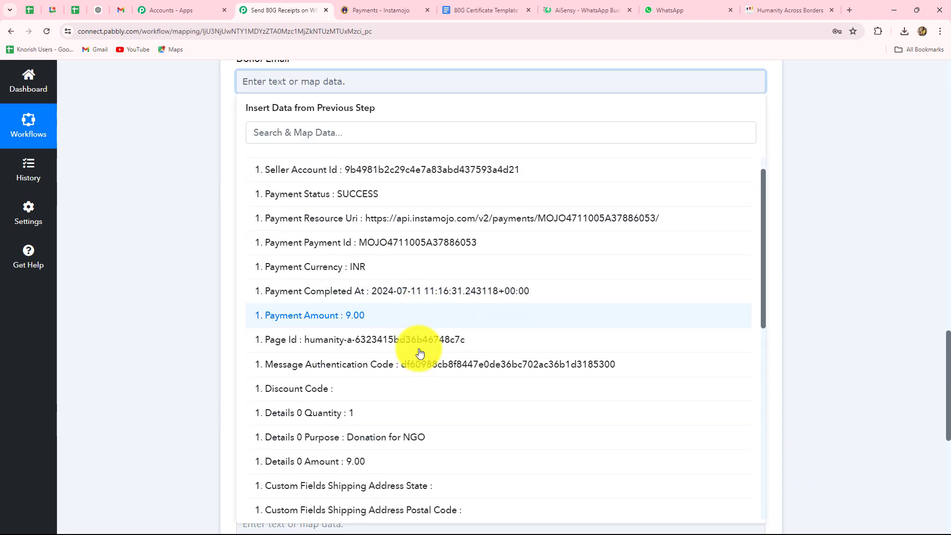
{"action": "left_click", "coordinate": [393, 430]}
Map Payment Payment Id into the Donor Code field.
{"action": "left_click", "coordinate": [277, 164]}
{"action": "scroll", "coordinate": [317, 176], "scroll_direction": "down", "scroll_amount": 3}
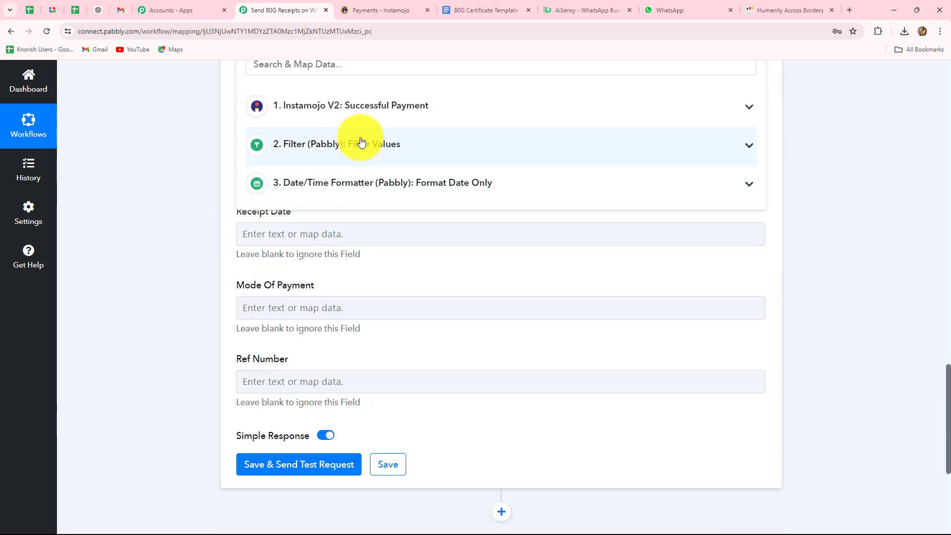
{"action": "left_click", "coordinate": [365, 111]}
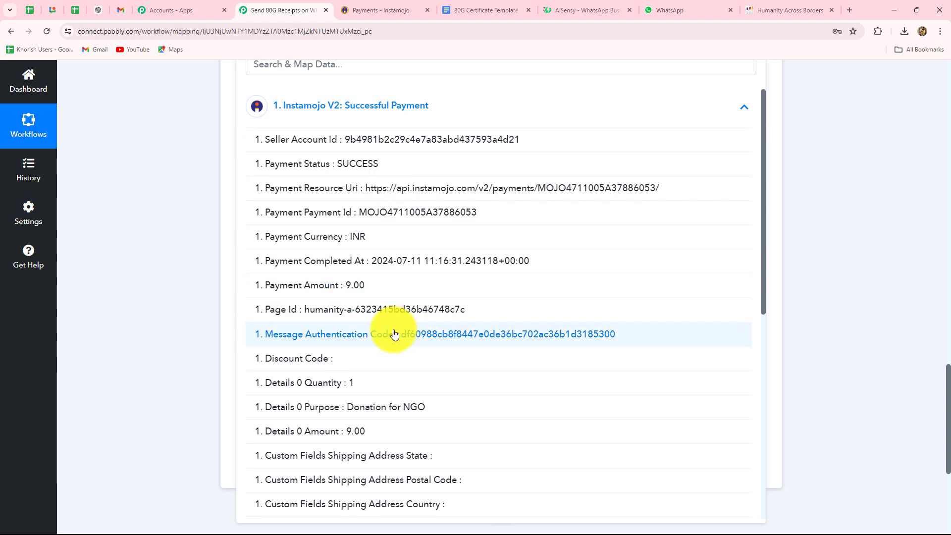
{"action": "scroll", "coordinate": [394, 335], "scroll_direction": "up", "scroll_amount": 4}
{"action": "left_click", "coordinate": [395, 367]}
{"action": "left_click", "coordinate": [144, 256]}
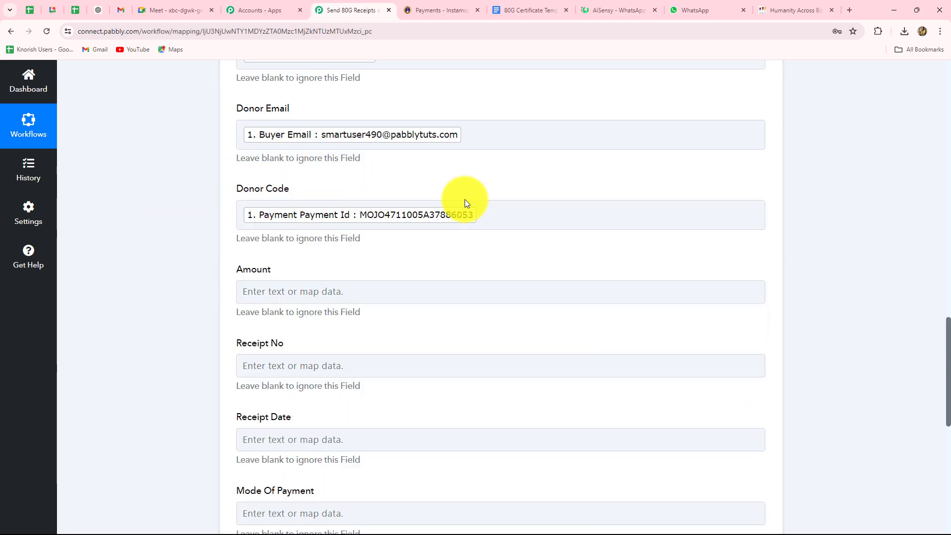
Map Payment Amount into Amount and the payment ID into Receipt No.
{"action": "scroll", "coordinate": [452, 255], "scroll_direction": "down", "scroll_amount": 3}
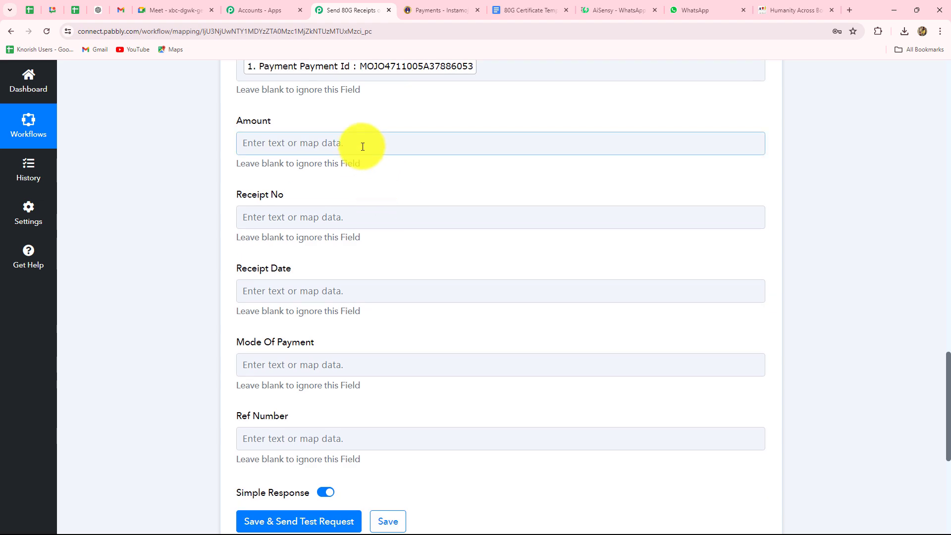
{"action": "left_click", "coordinate": [361, 143]}
{"action": "left_click", "coordinate": [367, 251]}
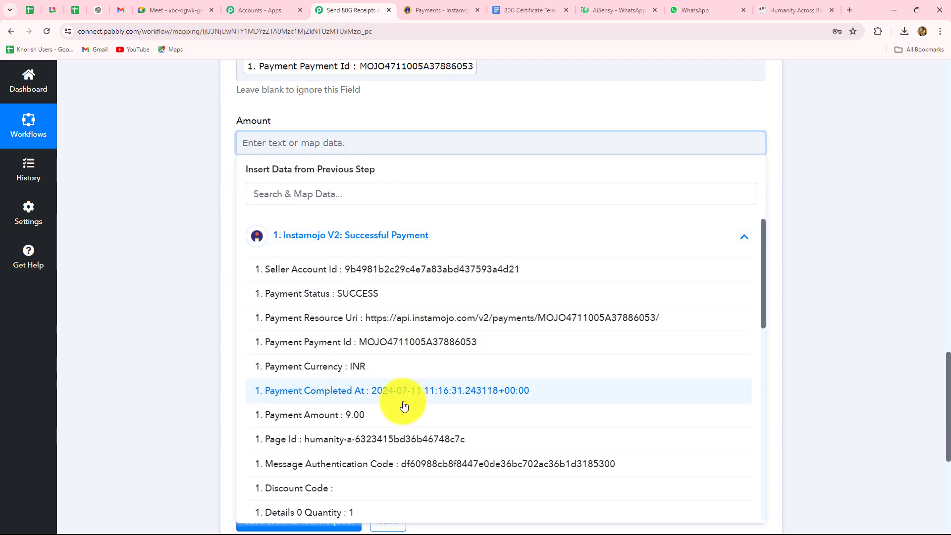
{"action": "left_click", "coordinate": [365, 414]}
{"action": "left_click", "coordinate": [141, 322]}
{"action": "scroll", "coordinate": [276, 110], "scroll_direction": "down", "scroll_amount": 2}
{"action": "scroll", "coordinate": [280, 149], "scroll_direction": "up", "scroll_amount": 2}
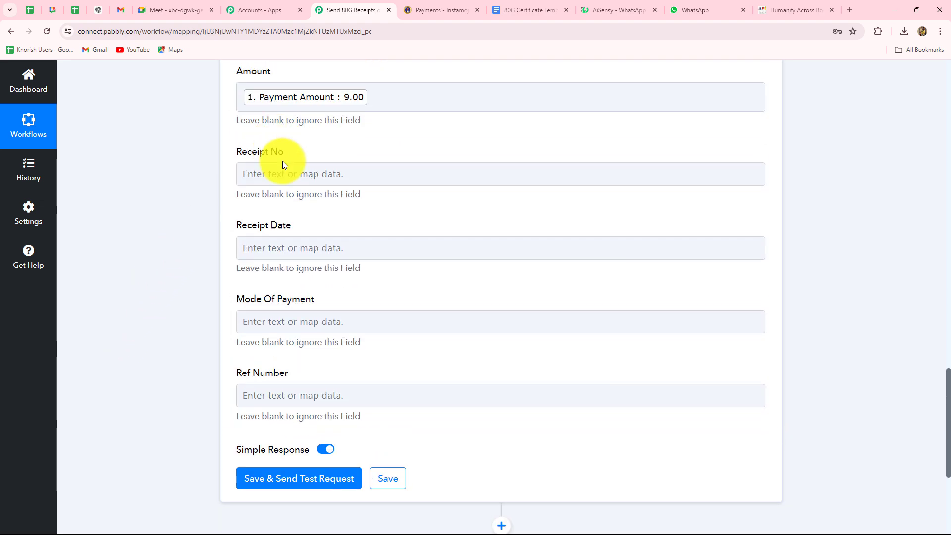
{"action": "left_click", "coordinate": [284, 168]}
{"action": "left_click", "coordinate": [346, 286]}
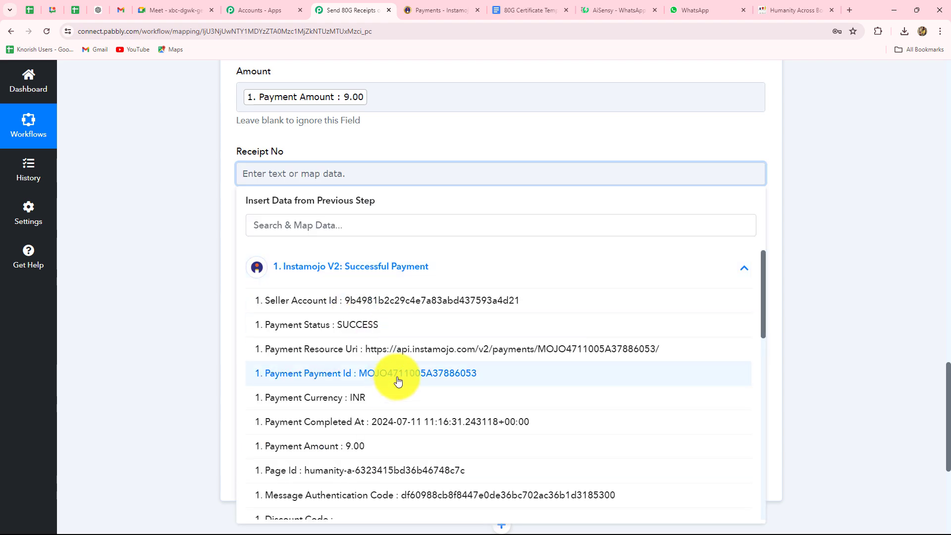
{"action": "left_click", "coordinate": [392, 381]}
{"action": "left_click", "coordinate": [88, 330]}
Map the date formatter's result into the Receipt Date field.
{"action": "scroll", "coordinate": [277, 223], "scroll_direction": "down", "scroll_amount": 1}
{"action": "left_click", "coordinate": [284, 201]}
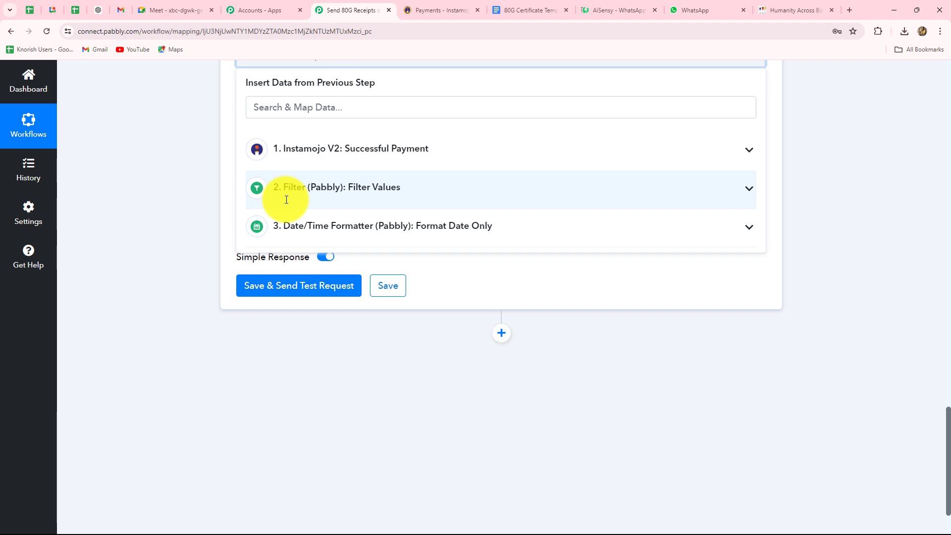
{"action": "left_click", "coordinate": [406, 155]}
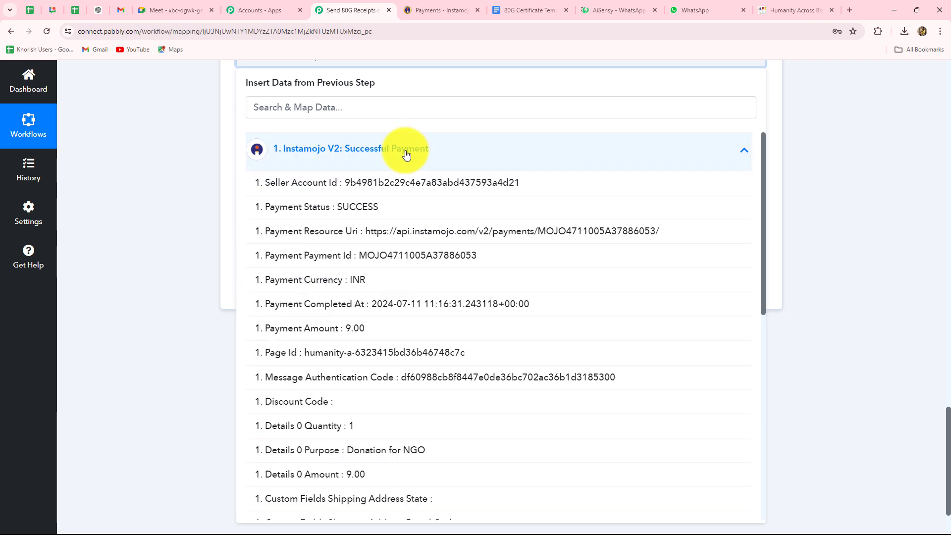
{"action": "left_click", "coordinate": [176, 180]}
{"action": "left_click", "coordinate": [278, 128]}
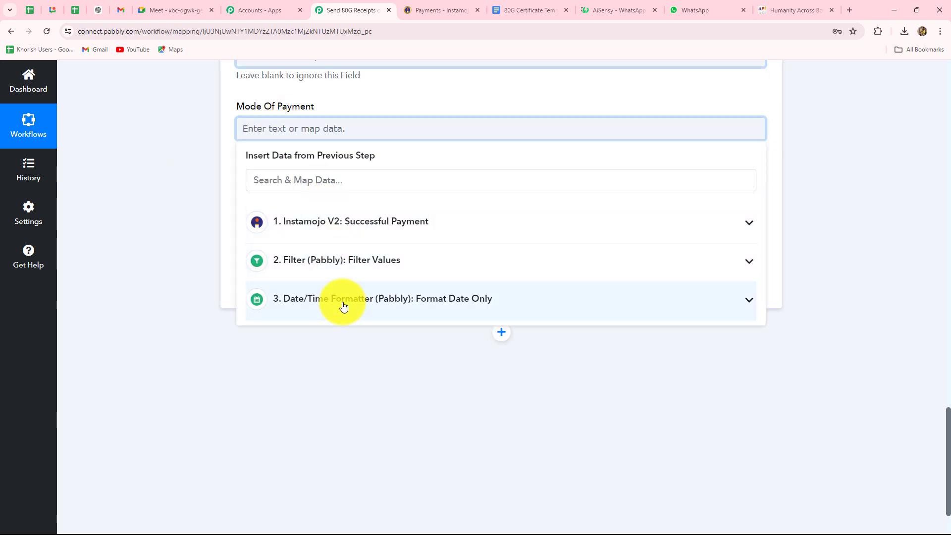
{"action": "scroll", "coordinate": [191, 231], "scroll_direction": "up", "scroll_amount": 2}
{"action": "left_click", "coordinate": [264, 160]}
{"action": "left_click", "coordinate": [374, 330]}
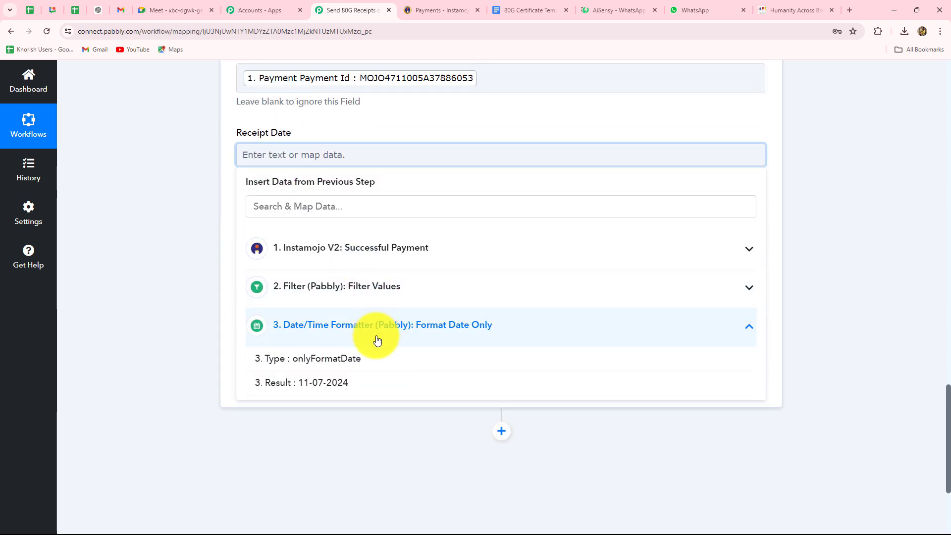
{"action": "left_click", "coordinate": [361, 381]}
{"action": "left_click", "coordinate": [162, 344]}
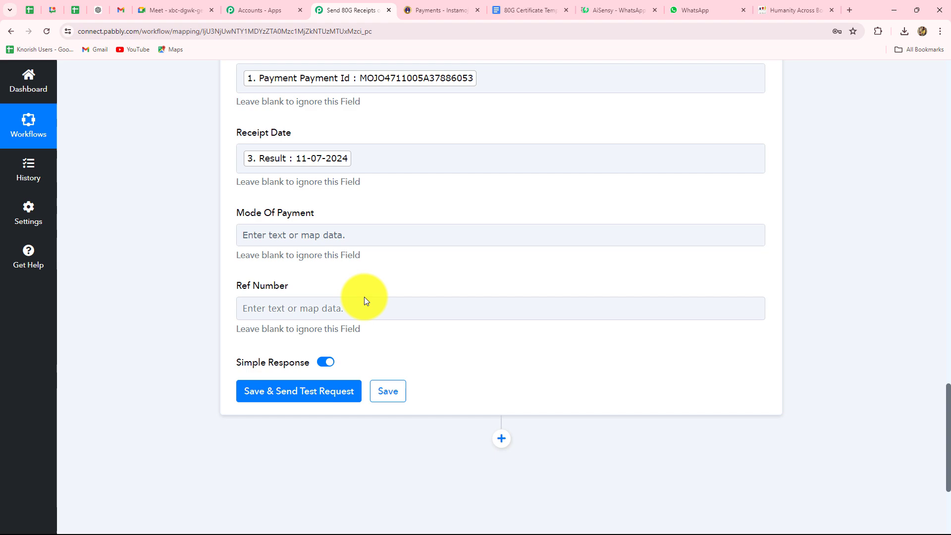
Look through Instamojo fields for Mode Of Payment but leave it empty.
{"action": "left_click", "coordinate": [324, 240]}
{"action": "scroll", "coordinate": [327, 223], "scroll_direction": "down", "scroll_amount": 3}
{"action": "left_click", "coordinate": [329, 180]}
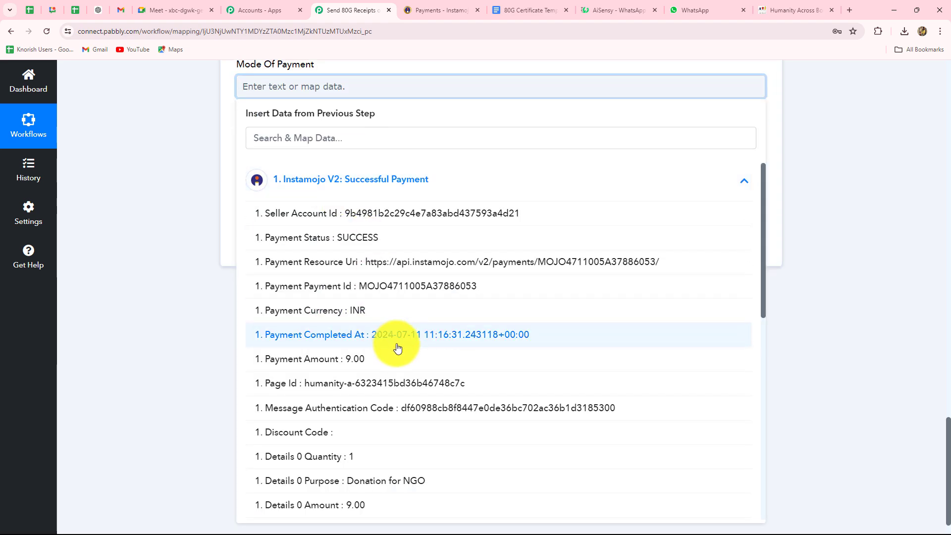
{"action": "left_click", "coordinate": [282, 89]}
{"action": "scroll", "coordinate": [262, 164], "scroll_direction": "up", "scroll_amount": 2}
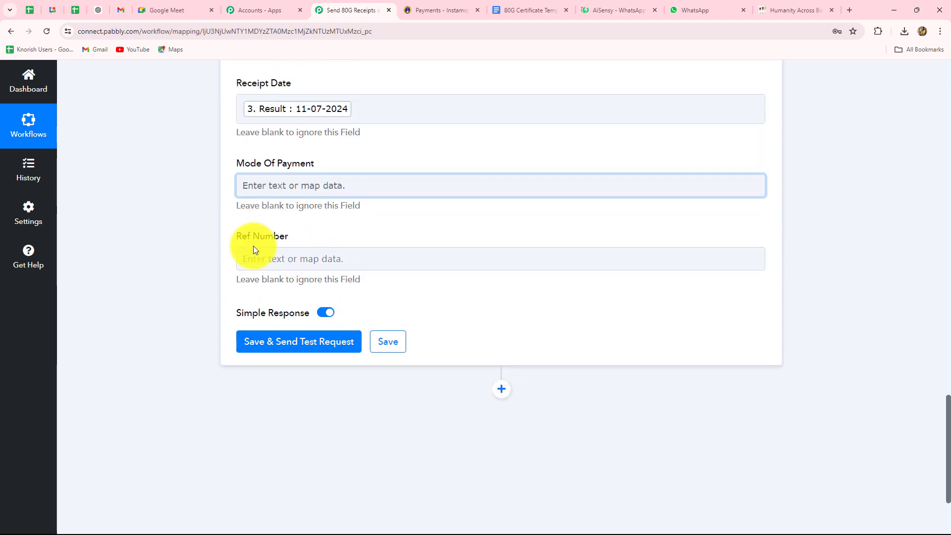
{"action": "left_click", "coordinate": [316, 193]}
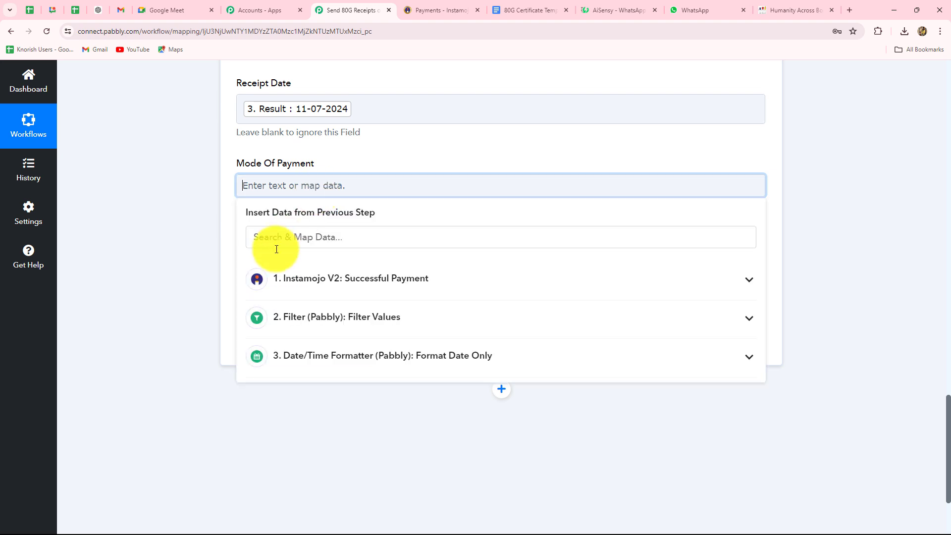
{"action": "left_click", "coordinate": [251, 275]}
{"action": "left_click", "coordinate": [172, 276]}
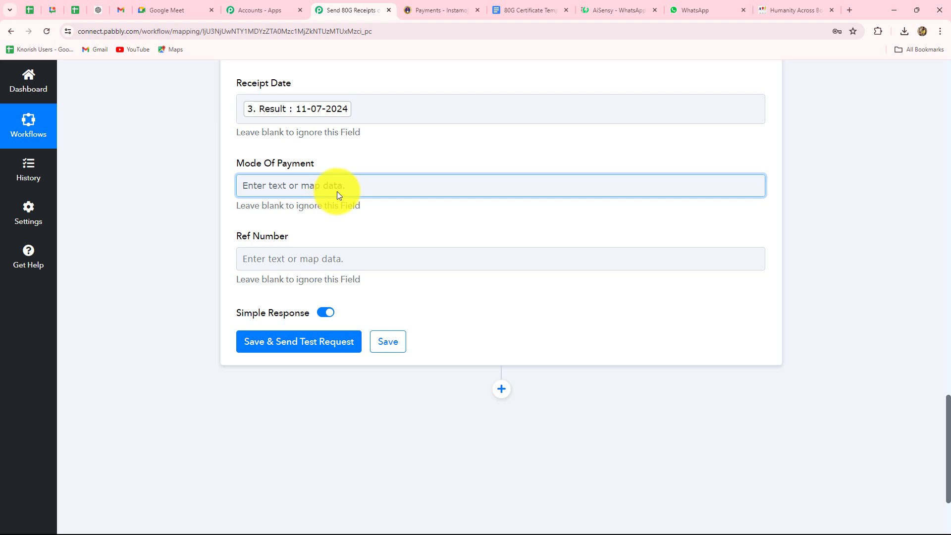
{"action": "scroll", "coordinate": [337, 193], "scroll_direction": "down", "scroll_amount": 1}
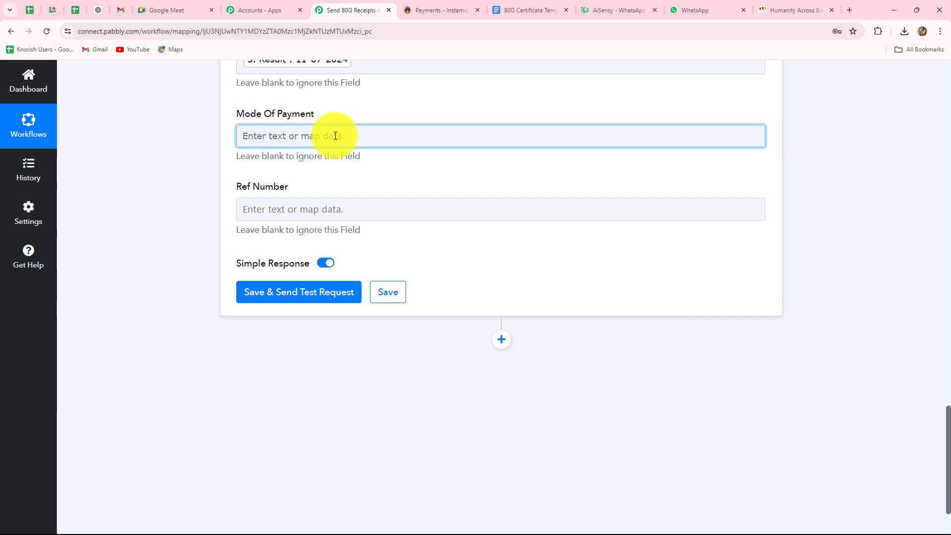
Map Instamojo Payment Payment Id into the Ref Number field.
{"action": "left_click", "coordinate": [318, 210]}
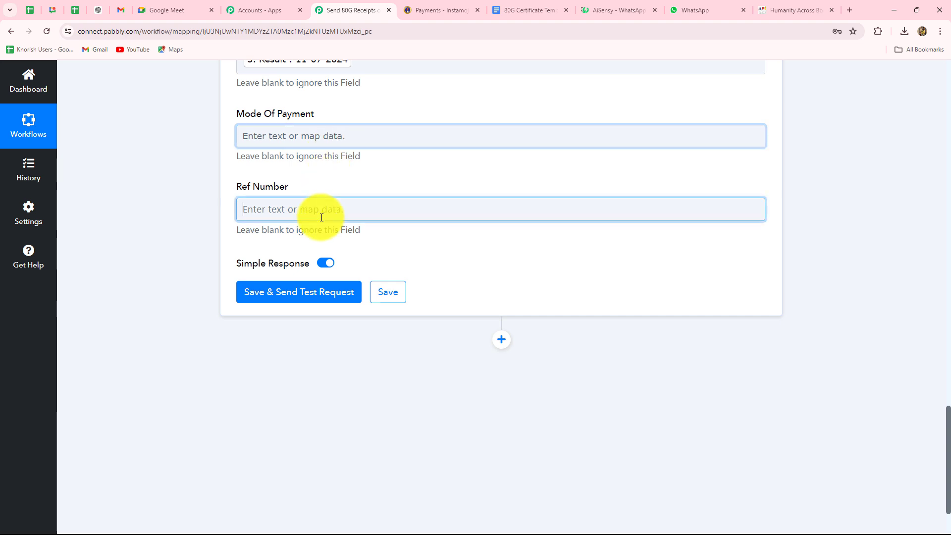
{"action": "left_click", "coordinate": [312, 307]}
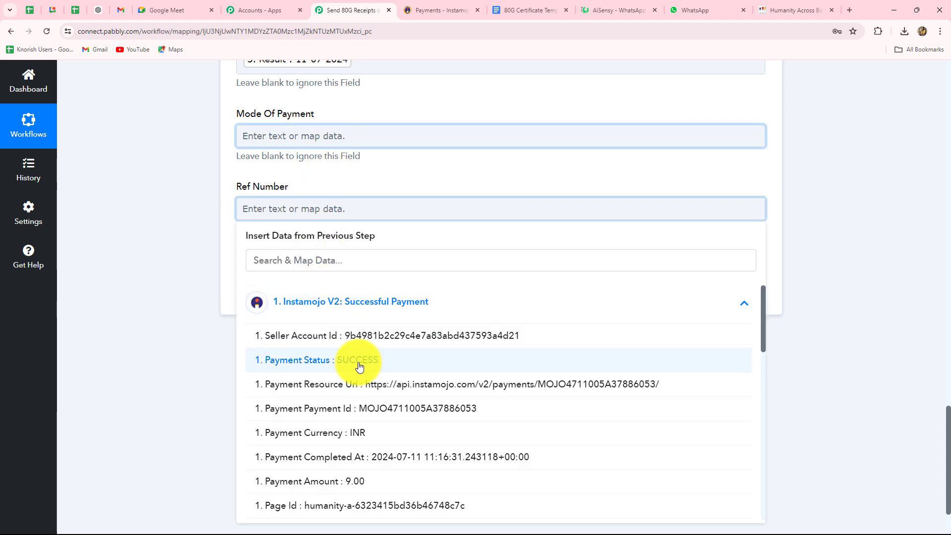
{"action": "scroll", "coordinate": [363, 439], "scroll_direction": "down", "scroll_amount": 1}
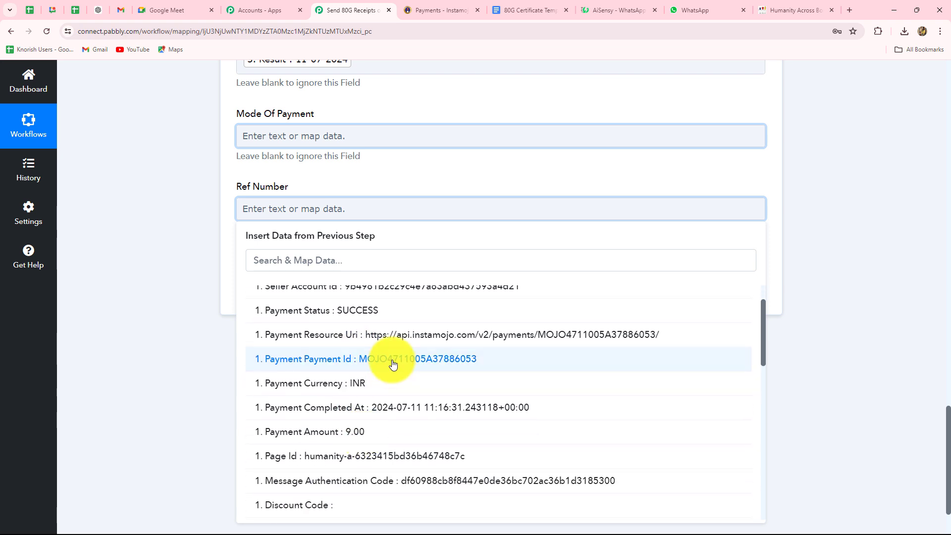
{"action": "left_click", "coordinate": [393, 363]}
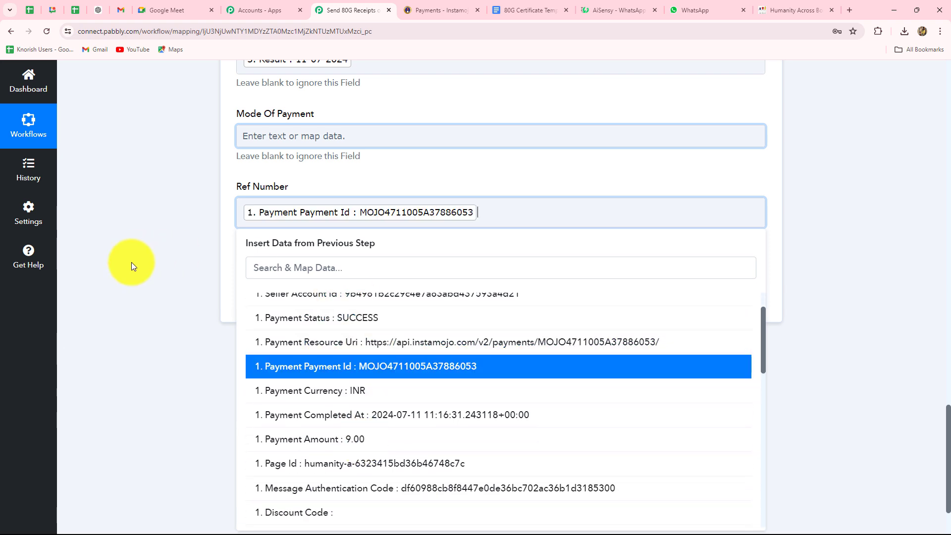
{"action": "left_click", "coordinate": [308, 224]}
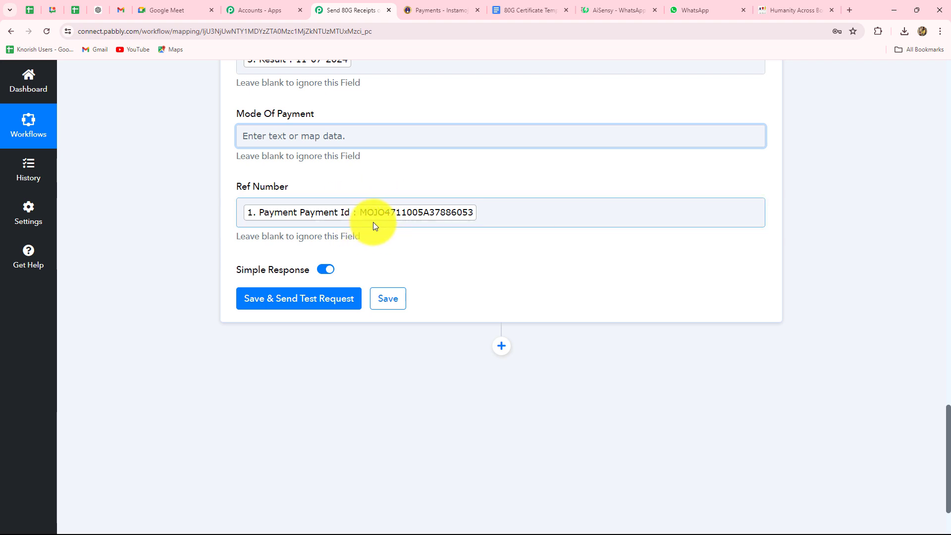
Save and send a test request, which creates the document and returns its DocumentId.
{"action": "left_click", "coordinate": [286, 298]}
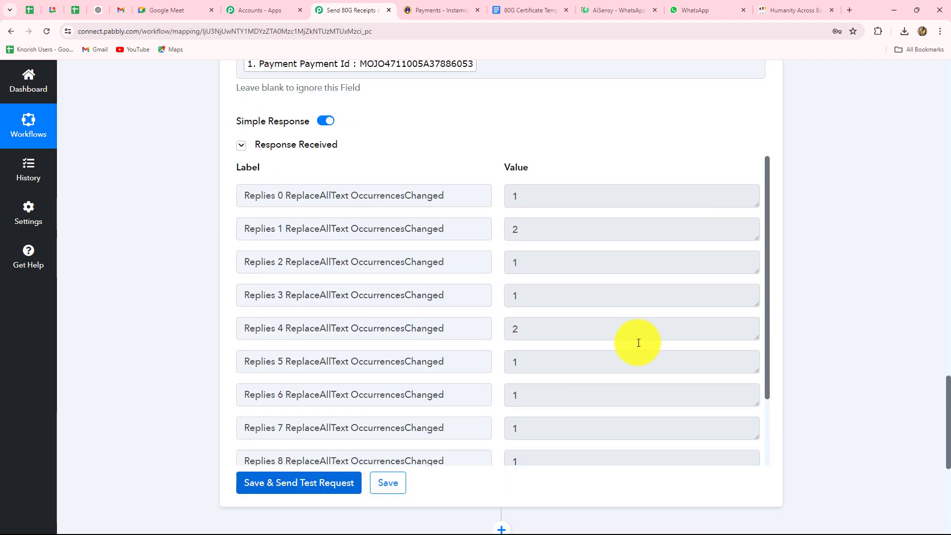
{"action": "scroll", "coordinate": [634, 347], "scroll_direction": "down", "scroll_amount": 3}
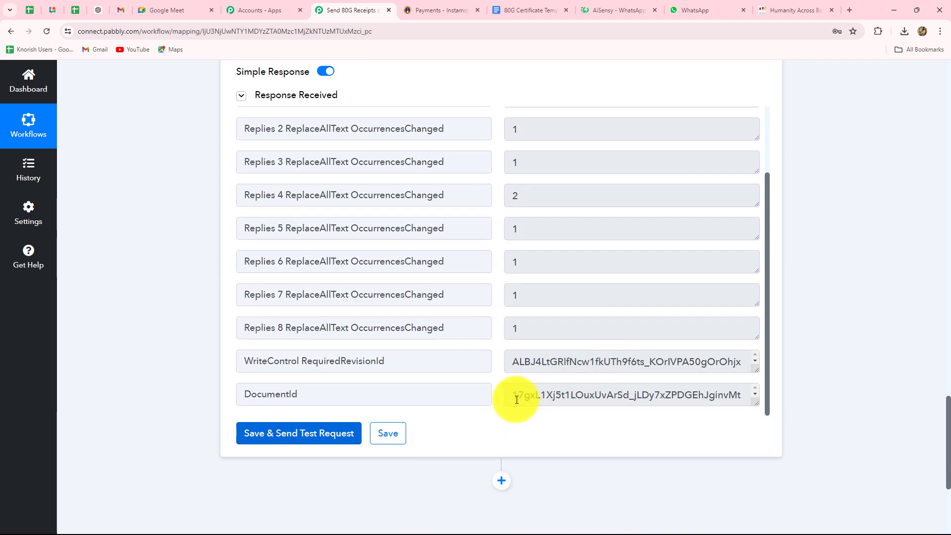
{"action": "left_click_drag", "start_coordinate": [517, 396], "coordinate": [764, 403]}
{"action": "left_click", "coordinate": [834, 373]}
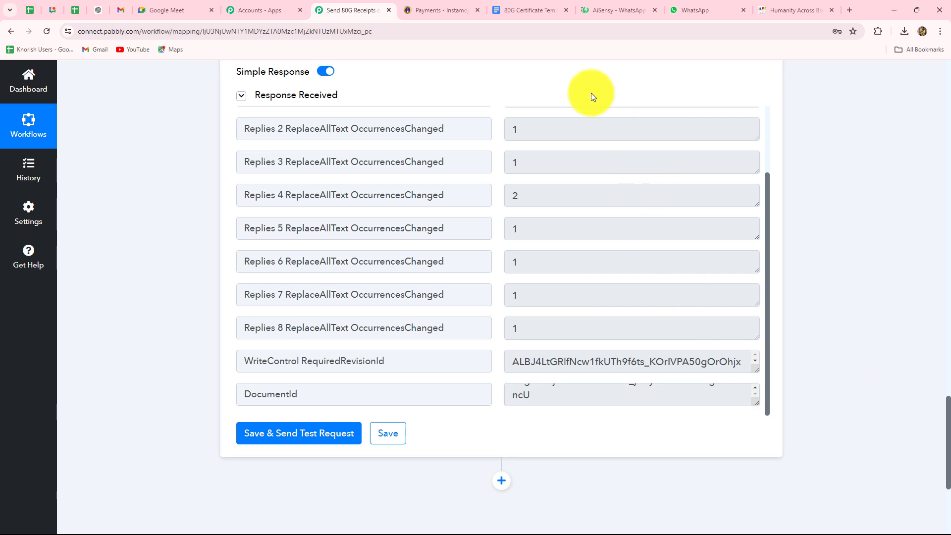
{"action": "left_click", "coordinate": [530, 10]}
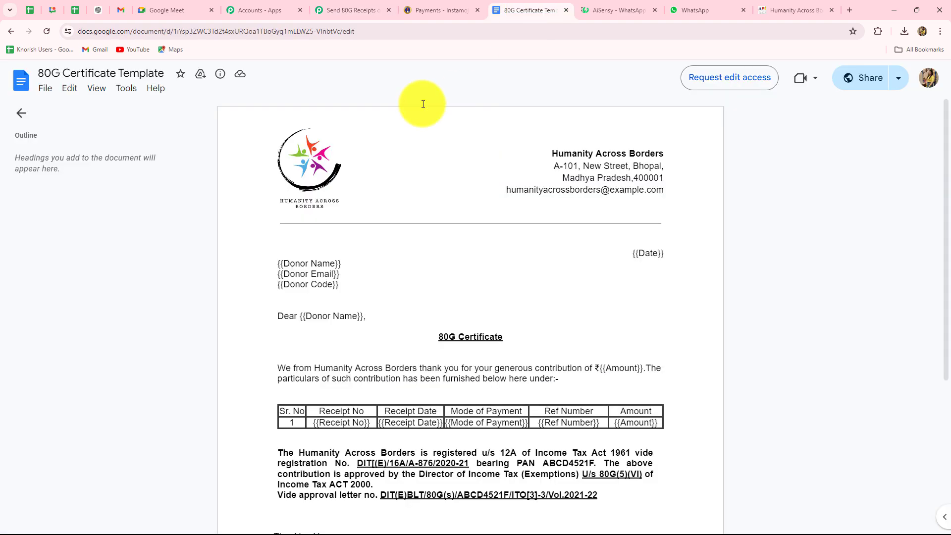
Open the new '80G Certificate for:' document and check its date 11-07-2024 and ₹9.00 amount.
{"action": "left_click", "coordinate": [9, 36]}
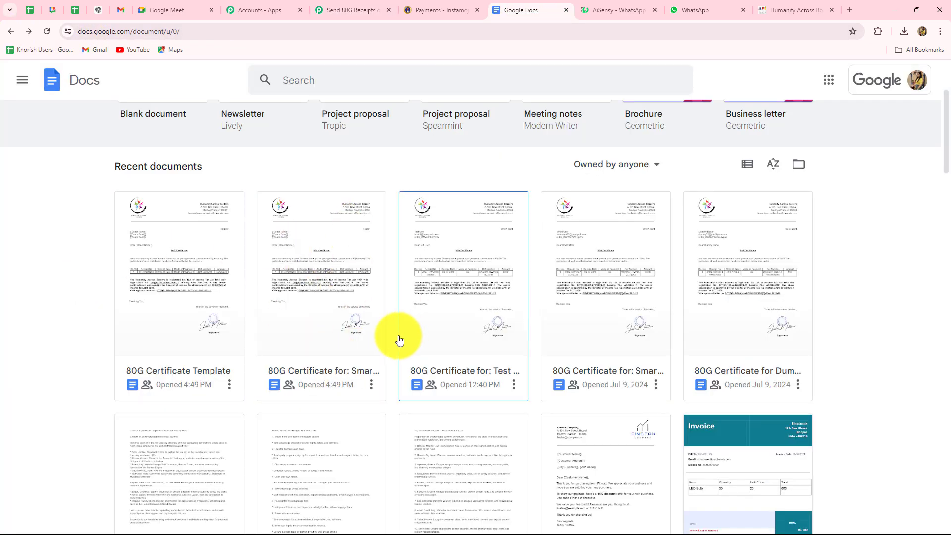
{"action": "left_click", "coordinate": [324, 338]}
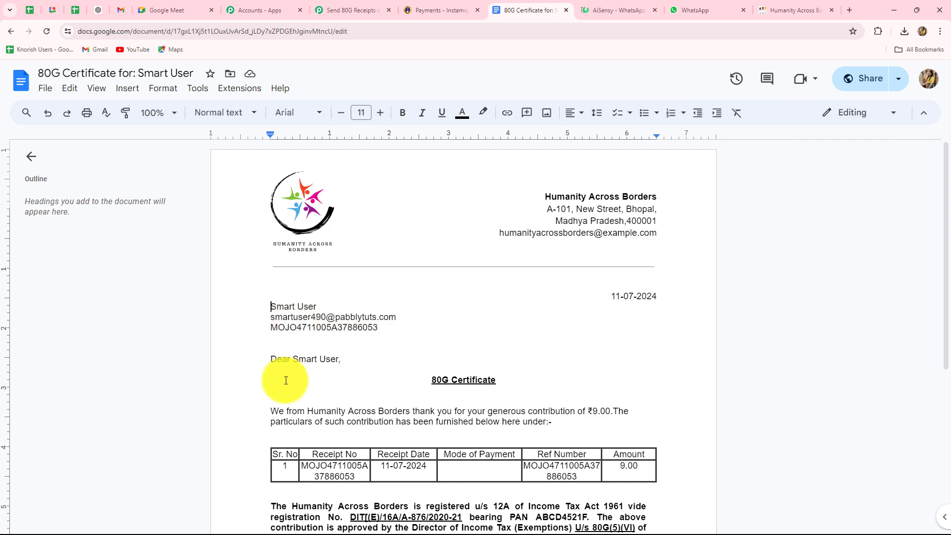
{"action": "scroll", "coordinate": [599, 327], "scroll_direction": "down", "scroll_amount": 4}
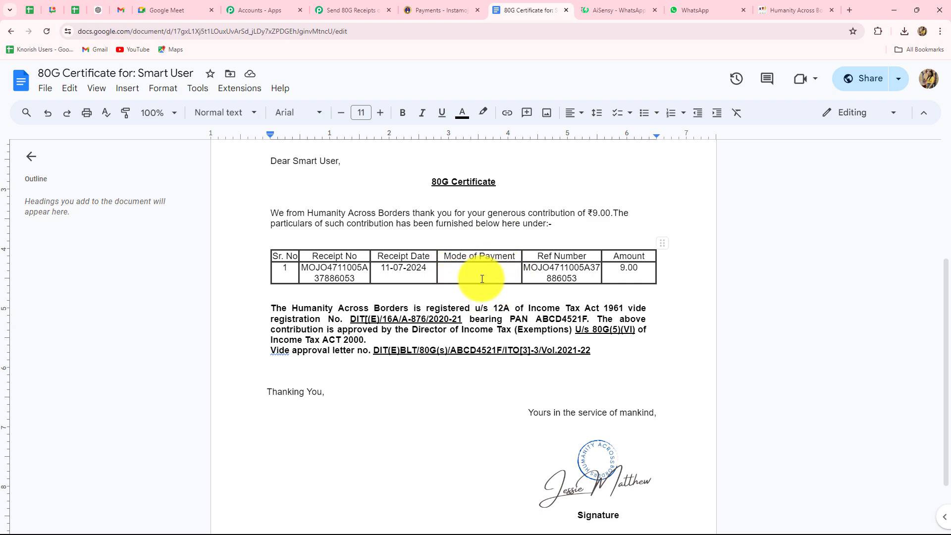
{"action": "scroll", "coordinate": [418, 428], "scroll_direction": "down", "scroll_amount": 1}
{"action": "scroll", "coordinate": [418, 429], "scroll_direction": "up", "scroll_amount": 4}
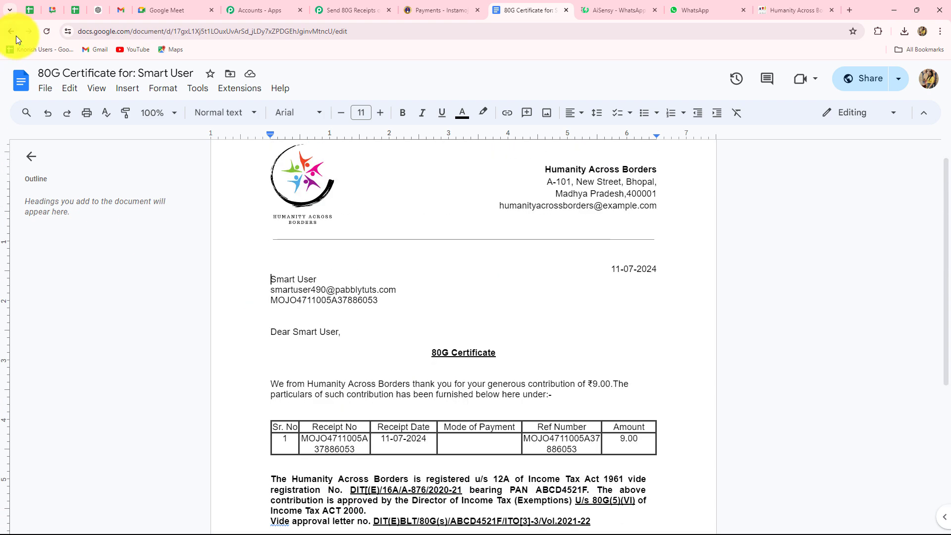
{"action": "left_click", "coordinate": [340, 7]}
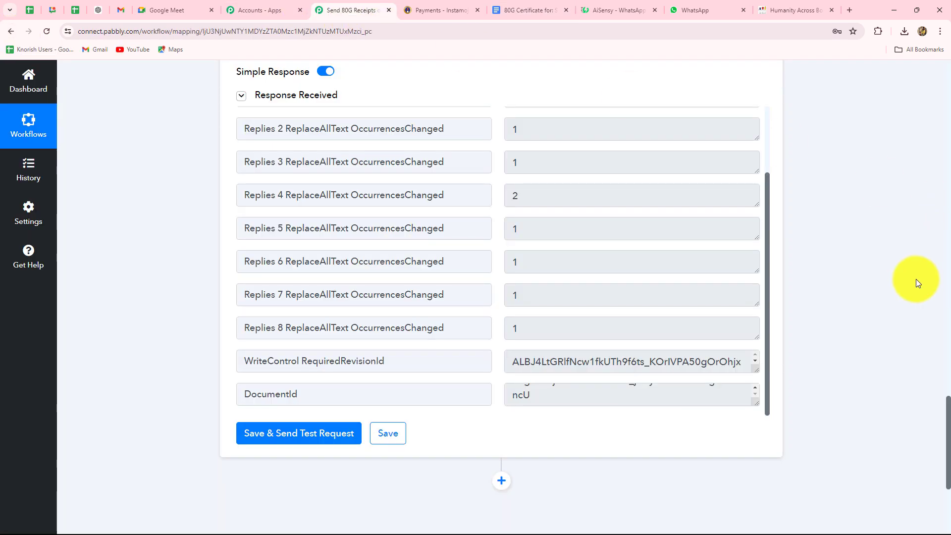
{"action": "scroll", "coordinate": [914, 280], "scroll_direction": "down", "scroll_amount": 4}
{"action": "scroll", "coordinate": [913, 281], "scroll_direction": "up", "scroll_amount": 3}
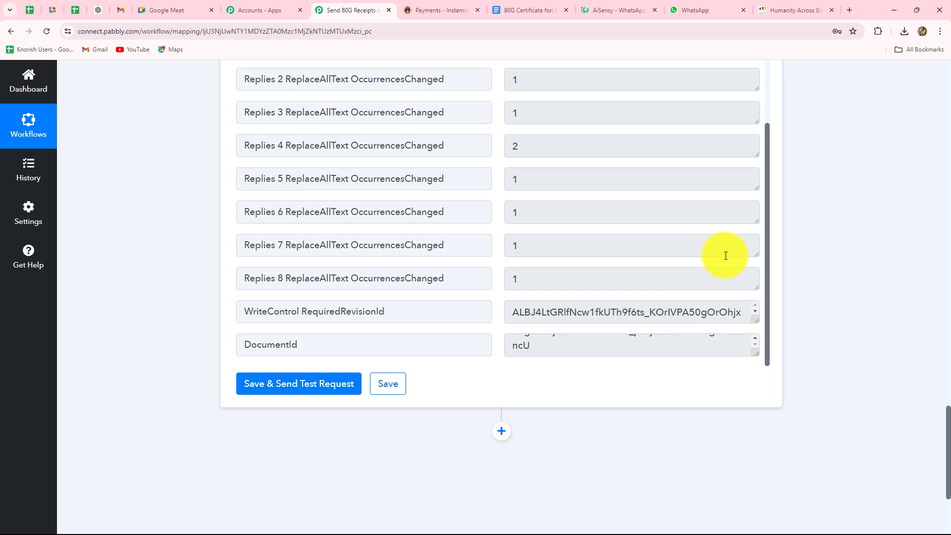
{"action": "scroll", "coordinate": [844, 282], "scroll_direction": "down", "scroll_amount": 3}
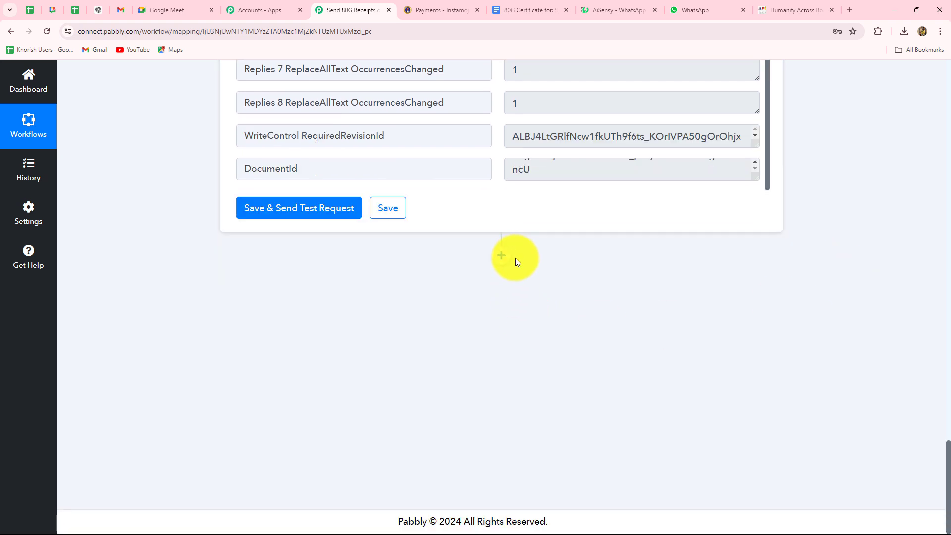
{"action": "scroll", "coordinate": [514, 257], "scroll_direction": "up", "scroll_amount": 2}
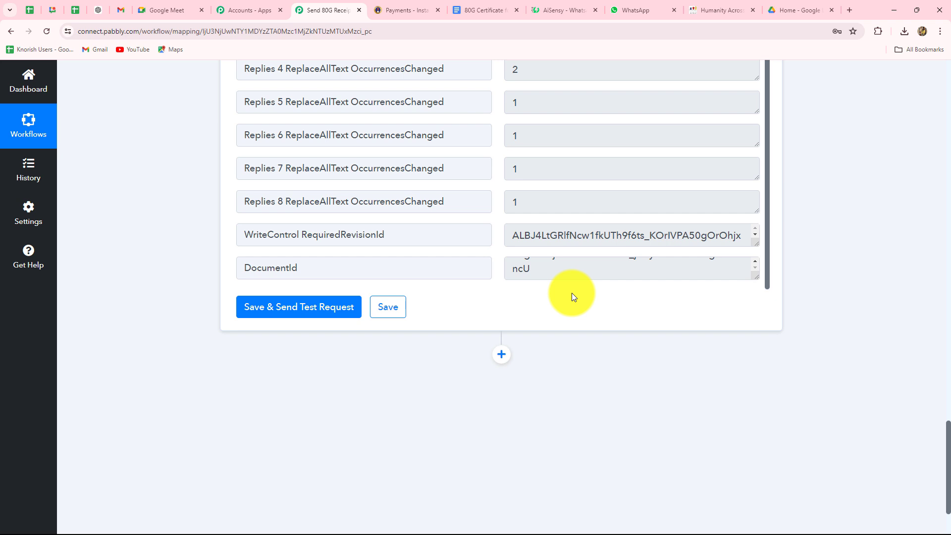
Add a Google Drive step after the Google Docs step using the 'Share a File With Anyone' action.
{"action": "scroll", "coordinate": [572, 292], "scroll_direction": "down", "scroll_amount": 2}
{"action": "left_click", "coordinate": [499, 257]}
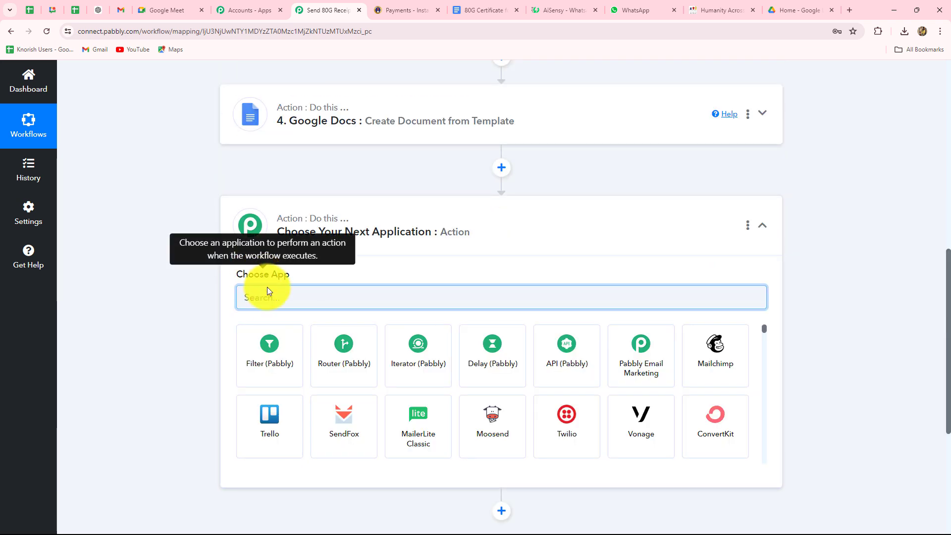
{"action": "type", "text": "Googl"}
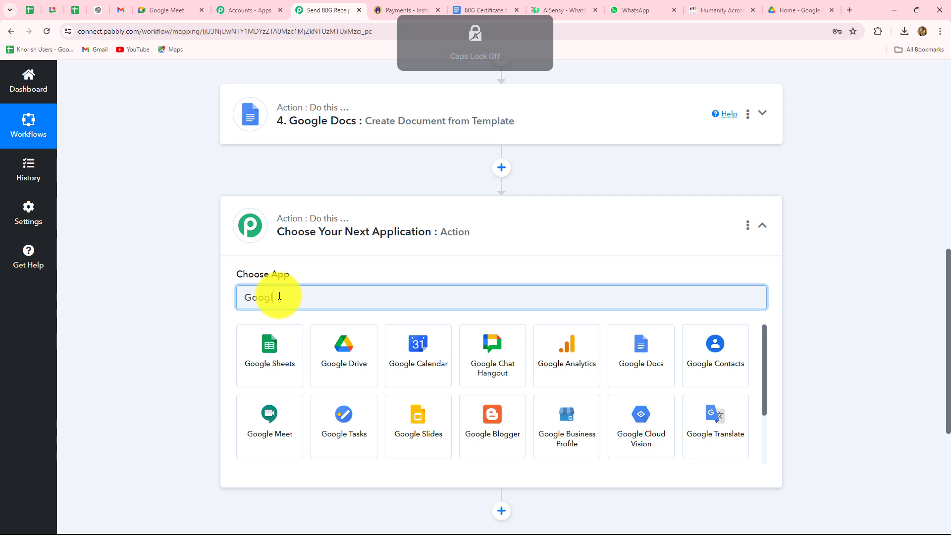
{"action": "left_click", "coordinate": [355, 371]}
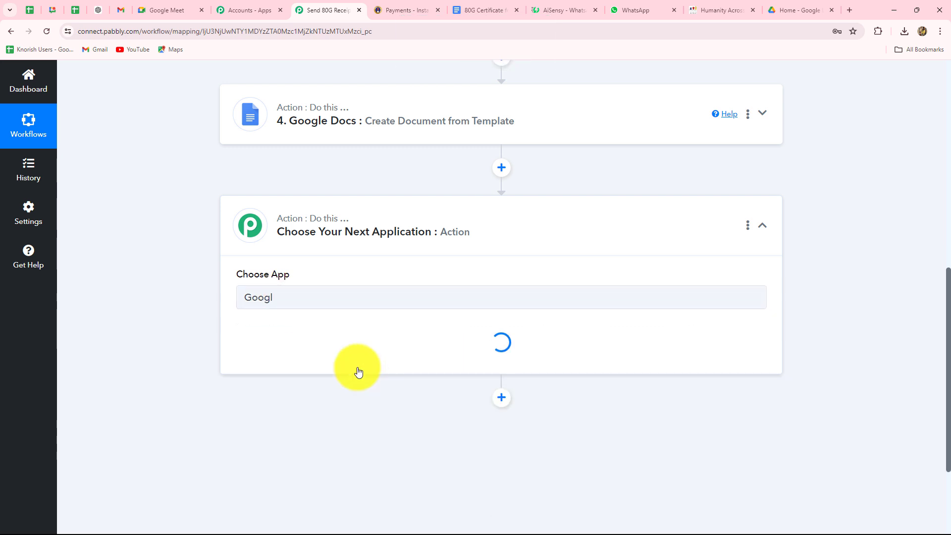
{"action": "left_click", "coordinate": [357, 354]}
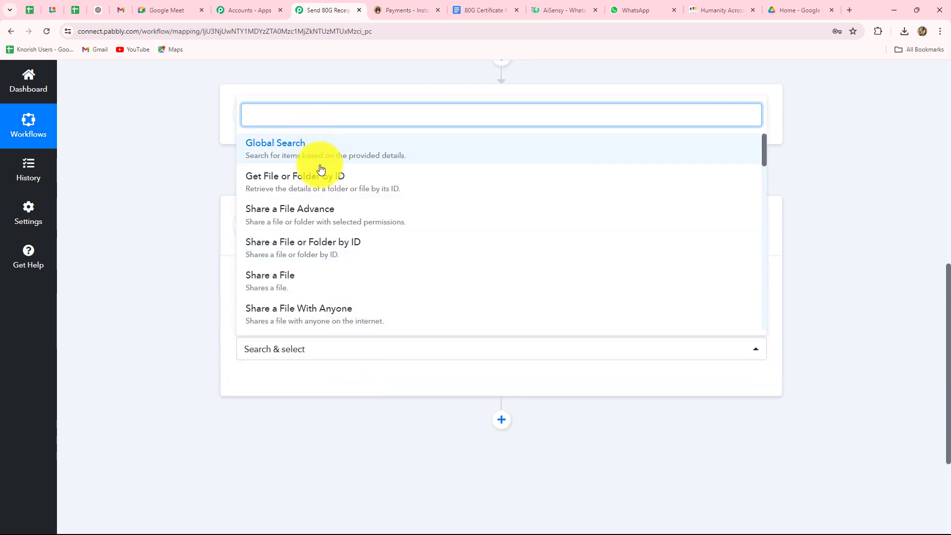
{"action": "left_click", "coordinate": [309, 316]}
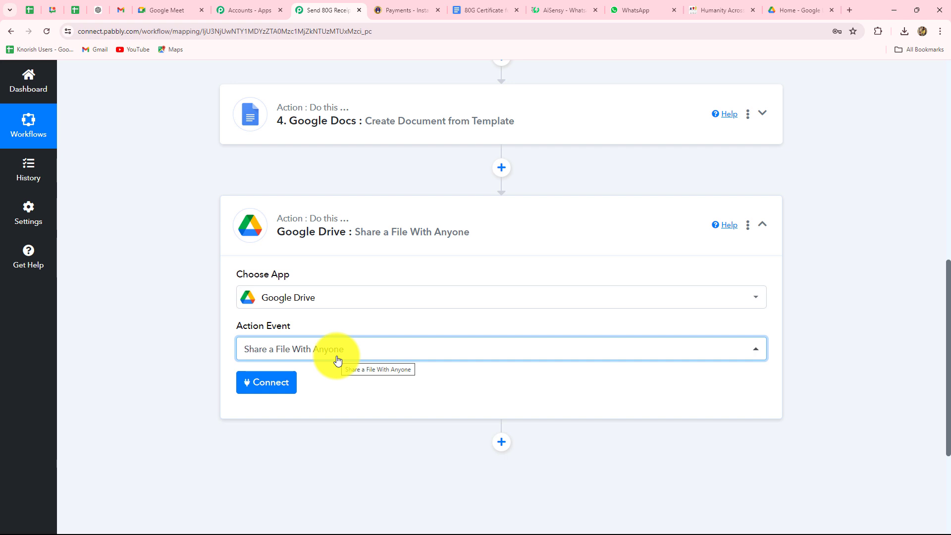
Authorize a new Google Drive connection with Sign in with Google.
{"action": "scroll", "coordinate": [337, 360], "scroll_direction": "down", "scroll_amount": 3}
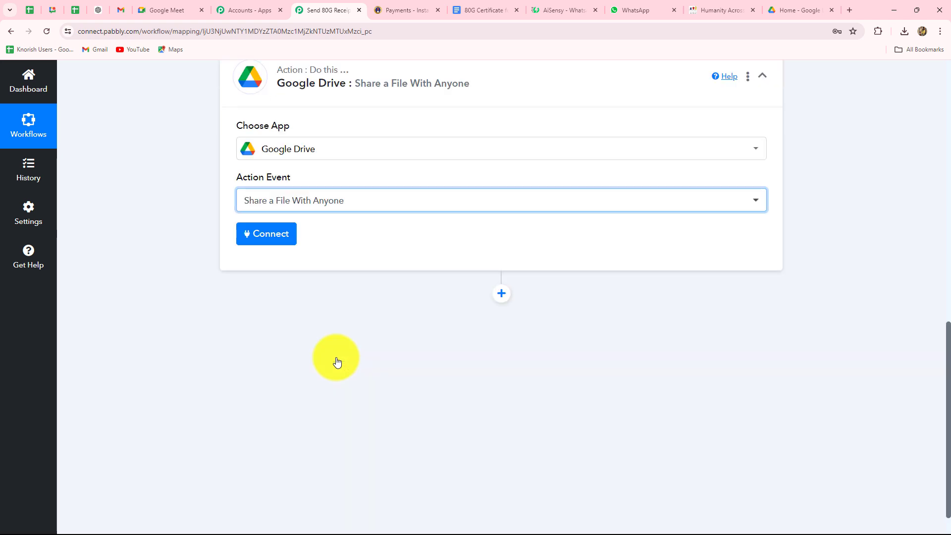
{"action": "left_click", "coordinate": [277, 238]}
{"action": "left_click", "coordinate": [440, 188]}
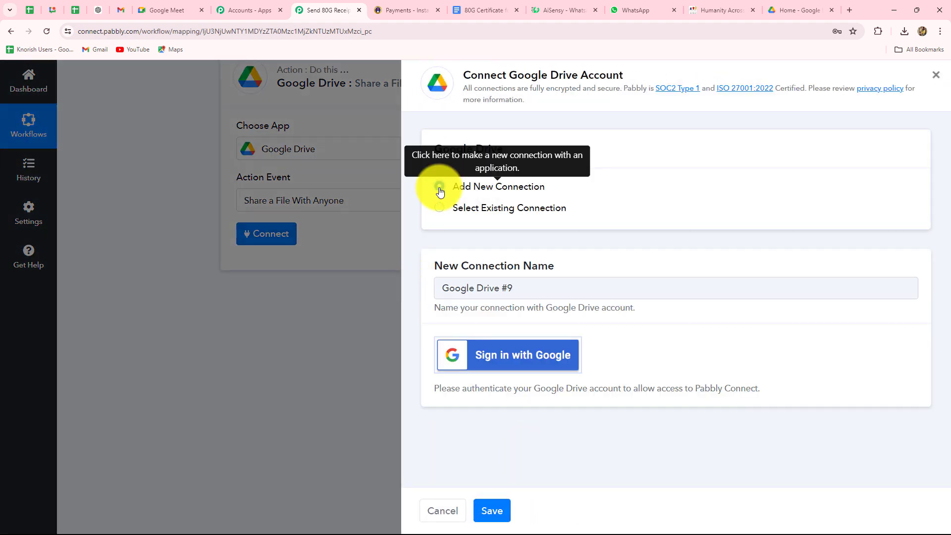
{"action": "left_click", "coordinate": [517, 350]}
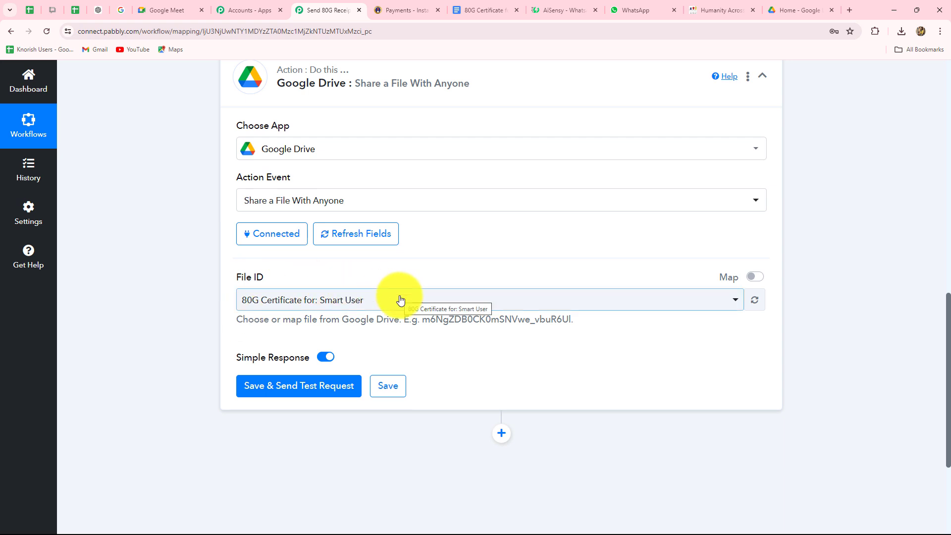
Map File ID to step 4's Google Docs DocumentId, then save and send a test request.
{"action": "left_click", "coordinate": [754, 279]}
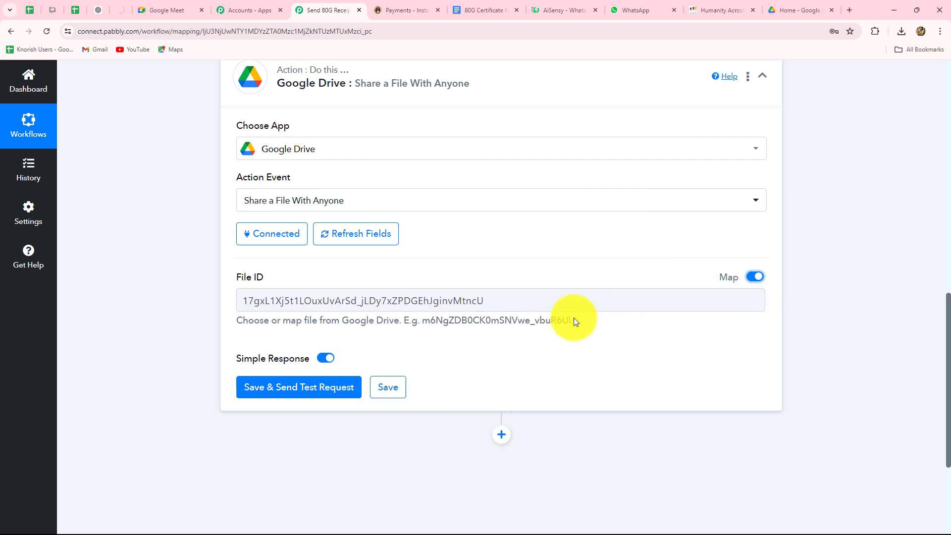
{"action": "left_click_drag", "start_coordinate": [509, 304], "coordinate": [156, 303]}
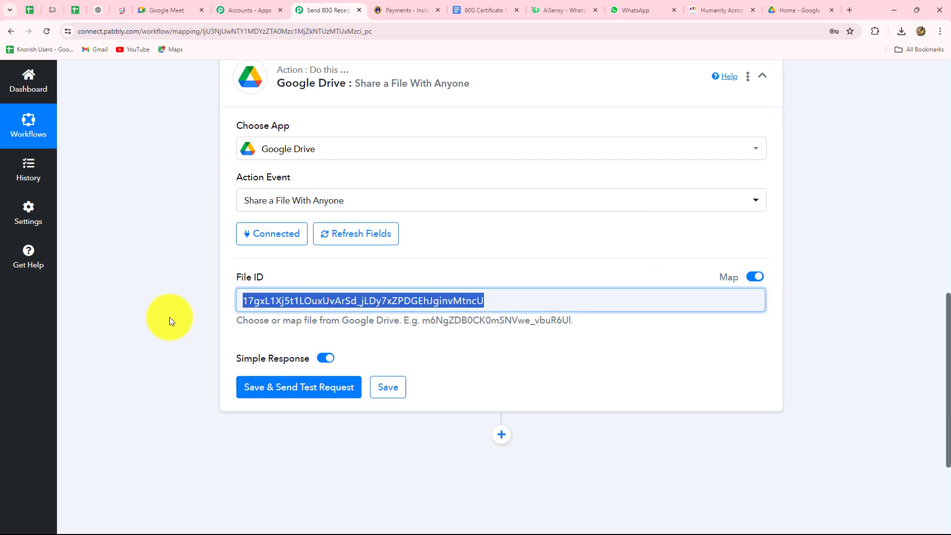
{"action": "key", "text": "BackSpace"}
{"action": "left_click", "coordinate": [276, 301]}
{"action": "scroll", "coordinate": [276, 303], "scroll_direction": "down", "scroll_amount": 3}
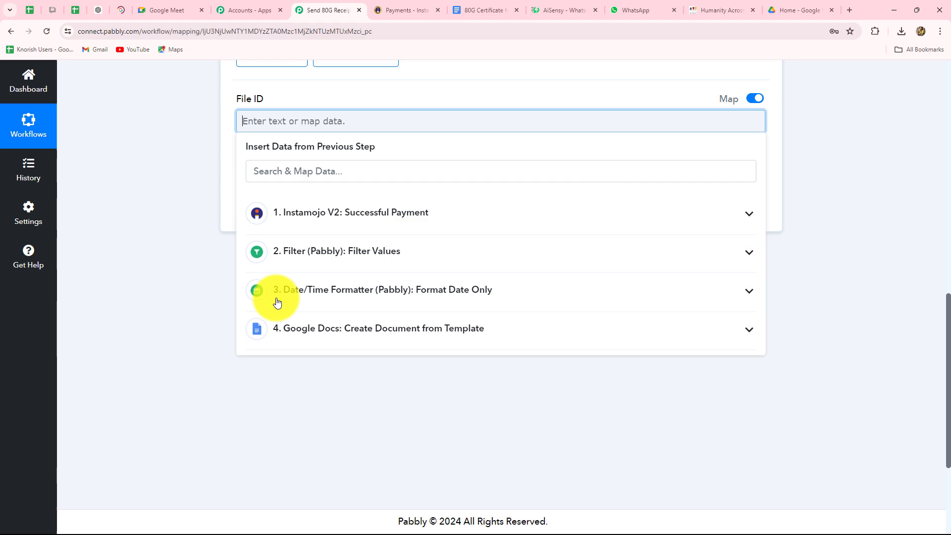
{"action": "left_click", "coordinate": [301, 336]}
{"action": "scroll", "coordinate": [339, 393], "scroll_direction": "down", "scroll_amount": 2}
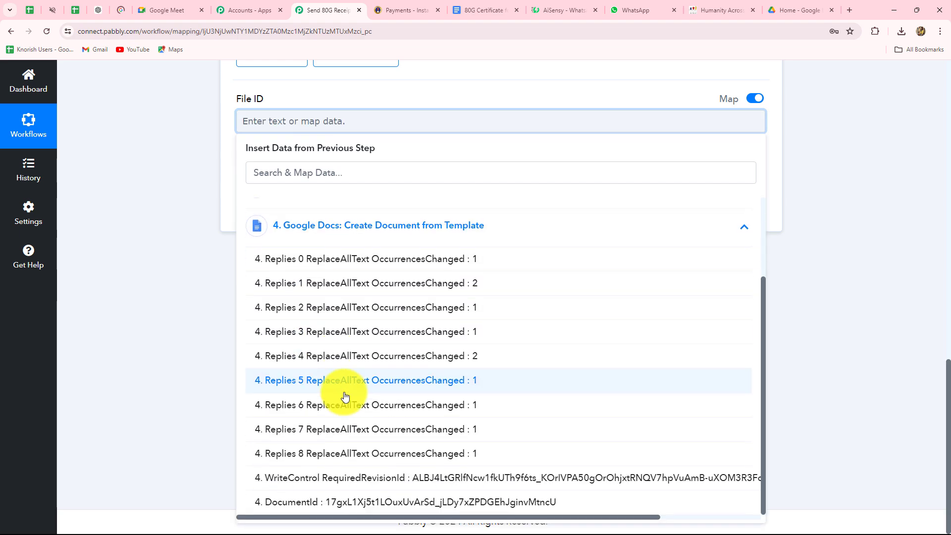
{"action": "left_click", "coordinate": [357, 500]}
{"action": "left_click", "coordinate": [871, 302]}
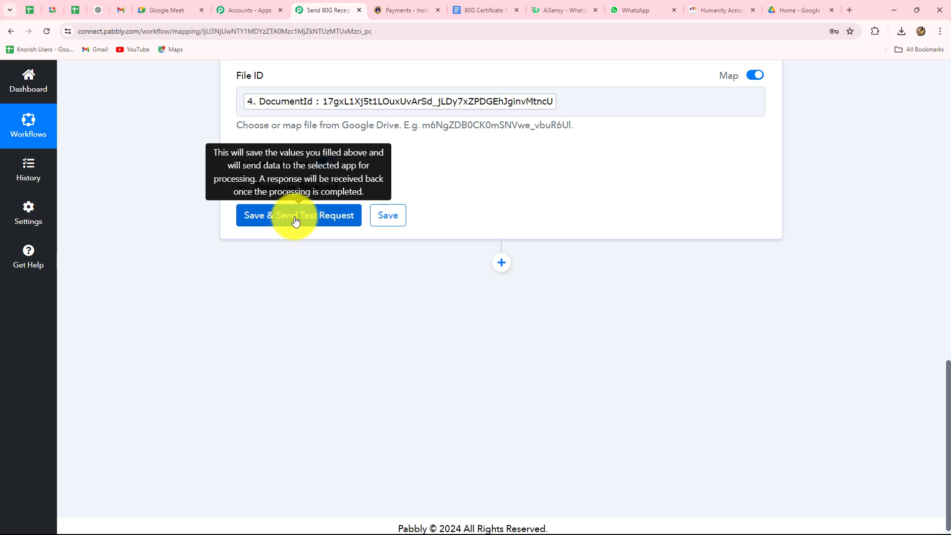
{"action": "left_click", "coordinate": [296, 221]}
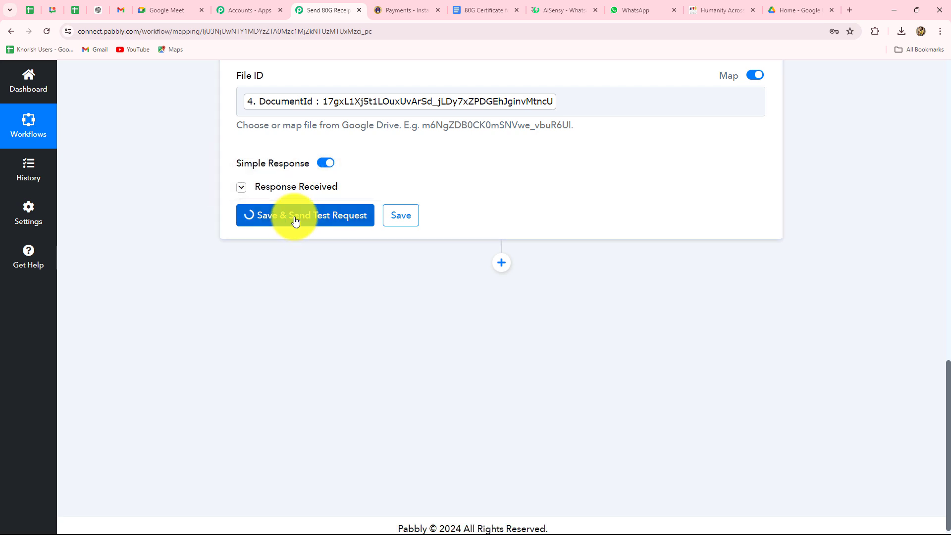
Find and select the Application/pdf export link in the Drive test response, then switch to AiSensy.
{"action": "scroll", "coordinate": [935, 389], "scroll_direction": "down", "scroll_amount": 4}
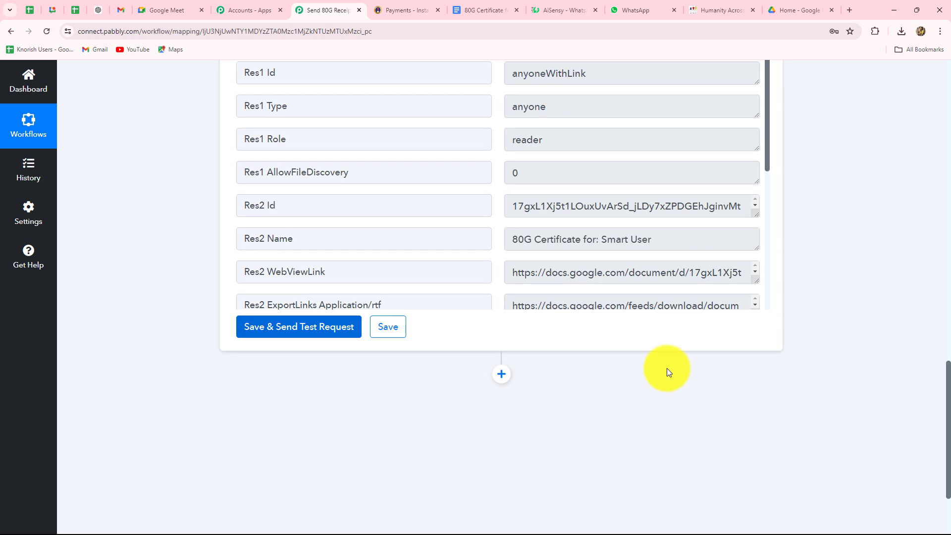
{"action": "scroll", "coordinate": [681, 238], "scroll_direction": "down", "scroll_amount": 5}
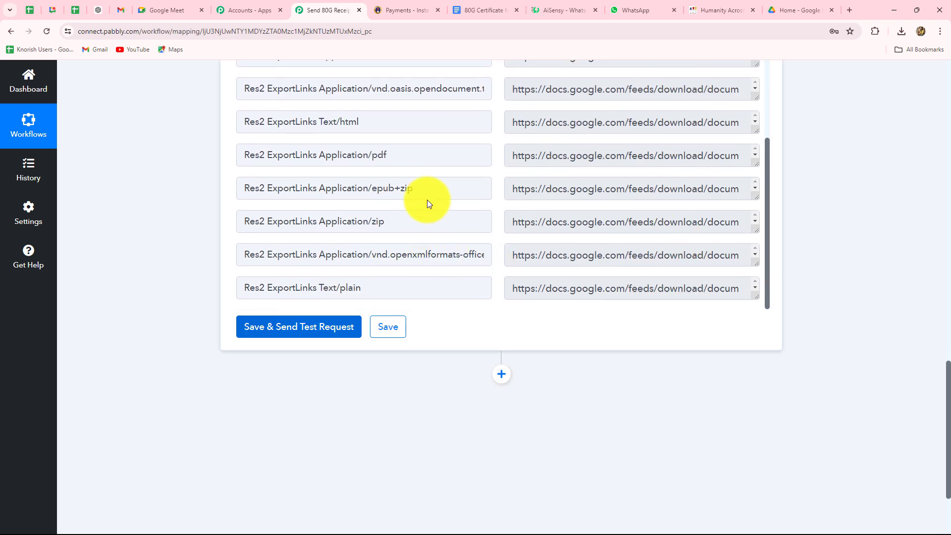
{"action": "left_click_drag", "start_coordinate": [510, 154], "coordinate": [759, 174]}
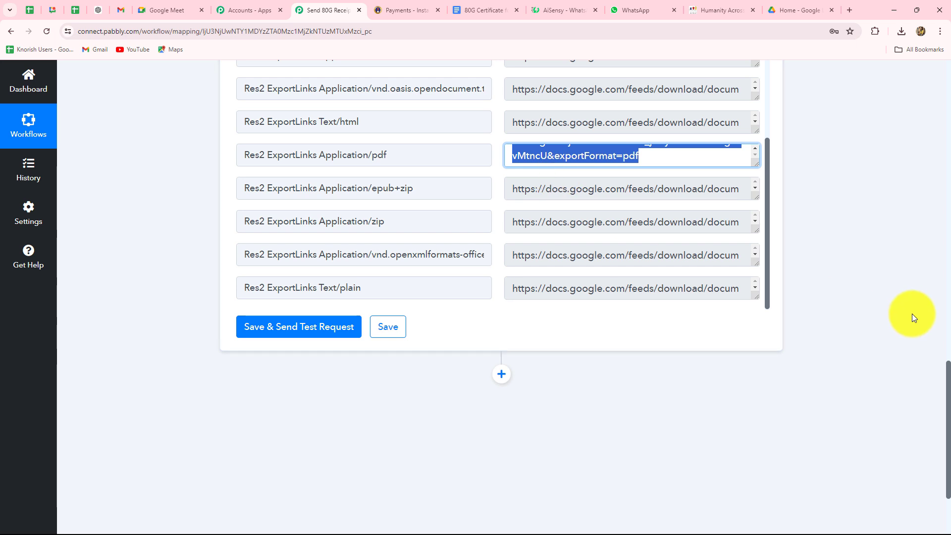
{"action": "scroll", "coordinate": [911, 315], "scroll_direction": "down", "scroll_amount": 3}
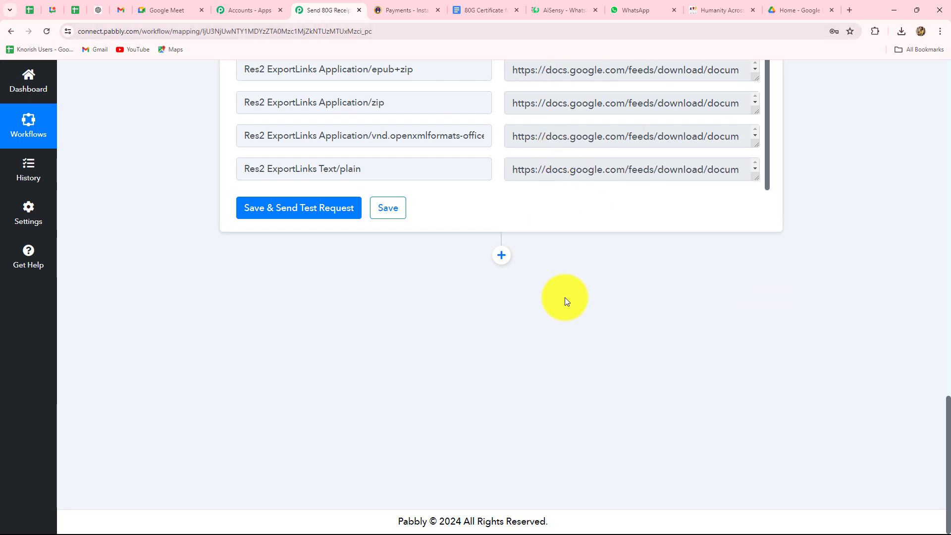
{"action": "left_click", "coordinate": [548, 10]}
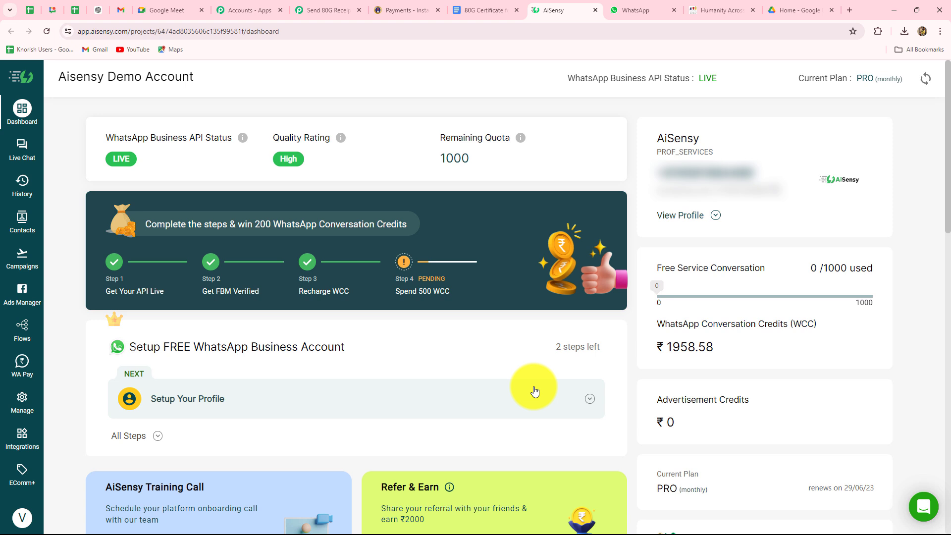
Add a WhatsApp by AiSensy step with the Send Template Message action after the Drive step.
{"action": "left_click", "coordinate": [311, 7]}
{"action": "left_click", "coordinate": [501, 255]}
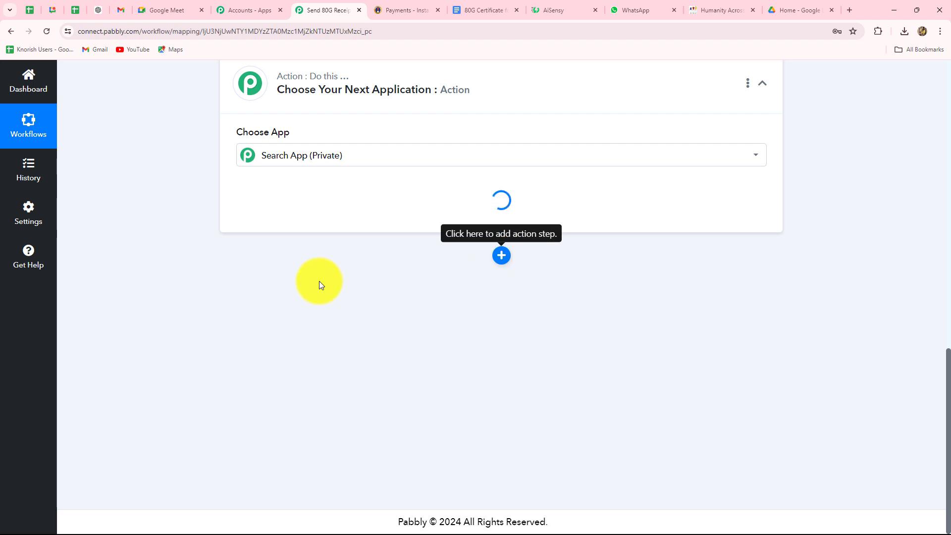
{"action": "key", "text": "Caps_Lock"}
{"action": "type", "text": "Ai"}
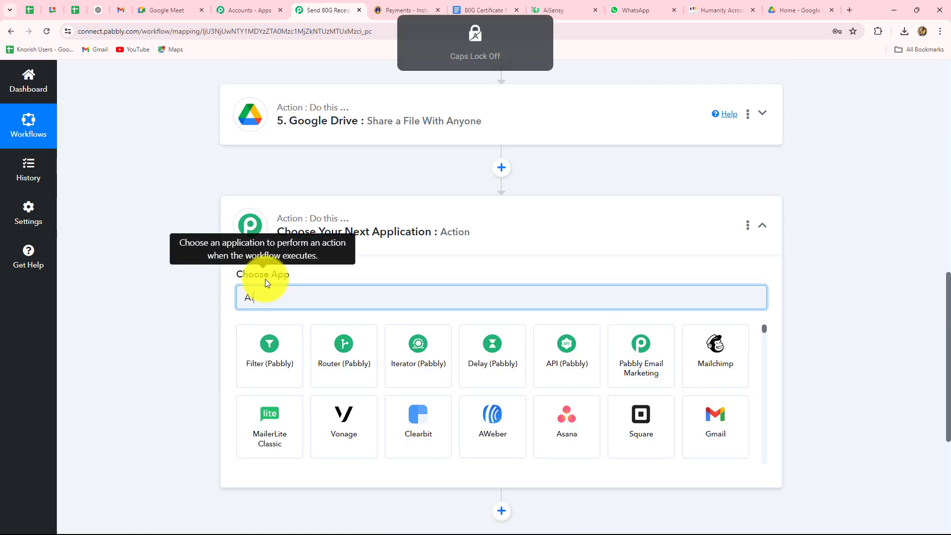
{"action": "type", "text": "S"}
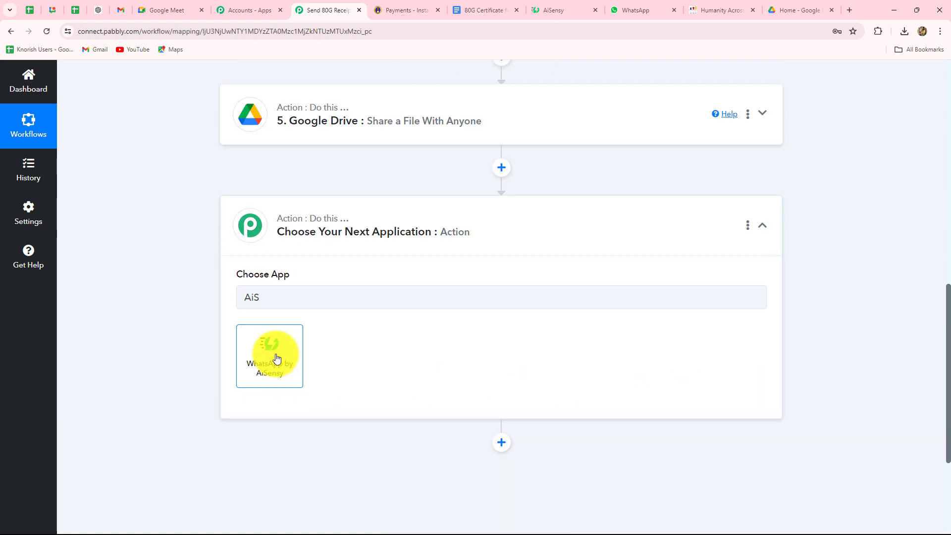
{"action": "left_click", "coordinate": [276, 357]}
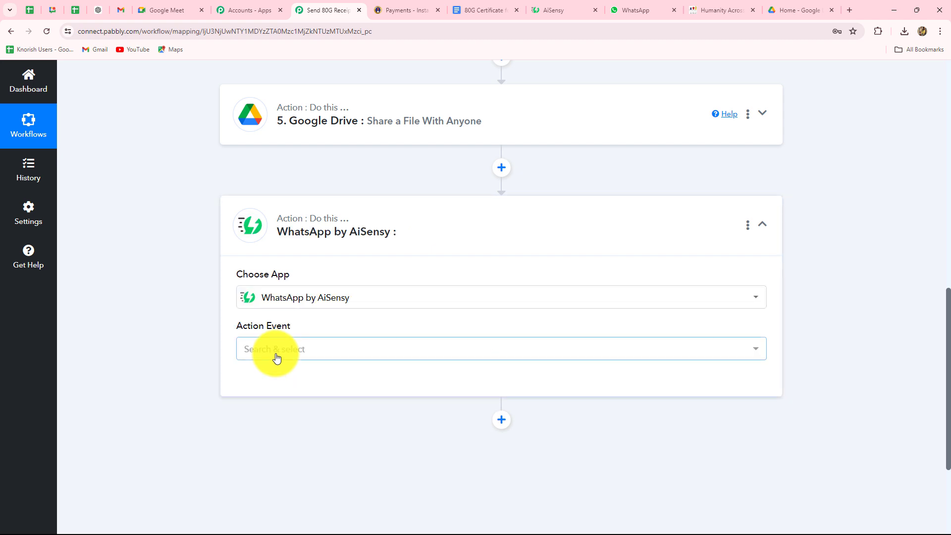
{"action": "left_click", "coordinate": [275, 355]}
{"action": "left_click", "coordinate": [272, 420]}
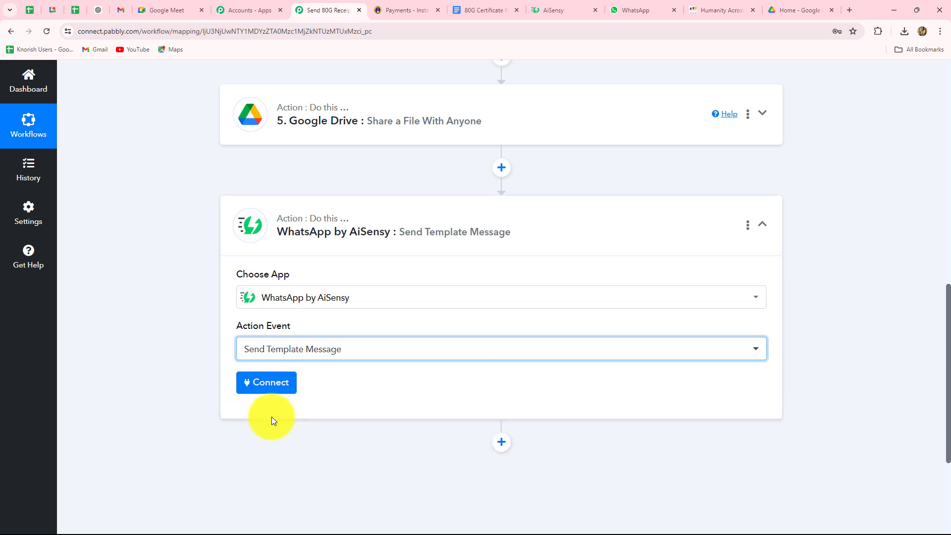
Start a new AiSensy connection and go to AiSensy for the API key.
{"action": "left_click", "coordinate": [272, 385]}
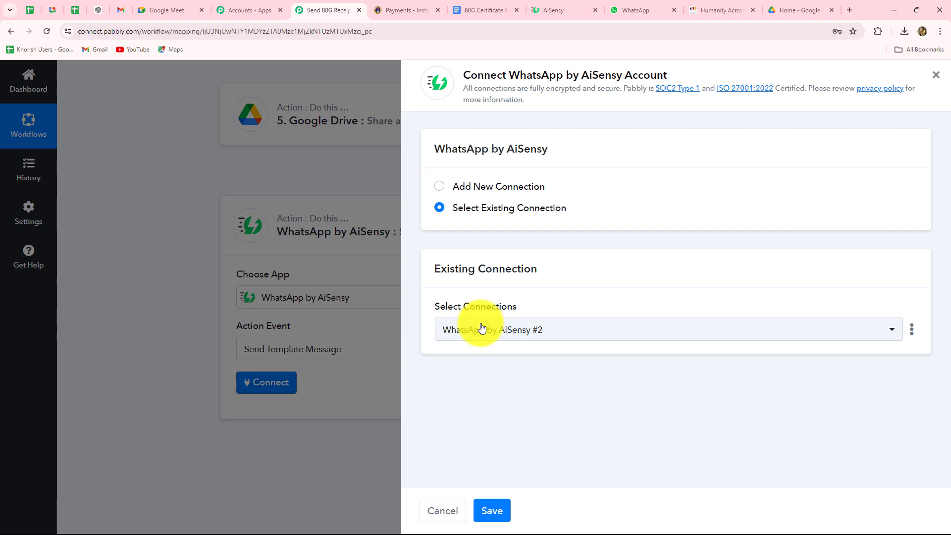
{"action": "left_click", "coordinate": [439, 187]}
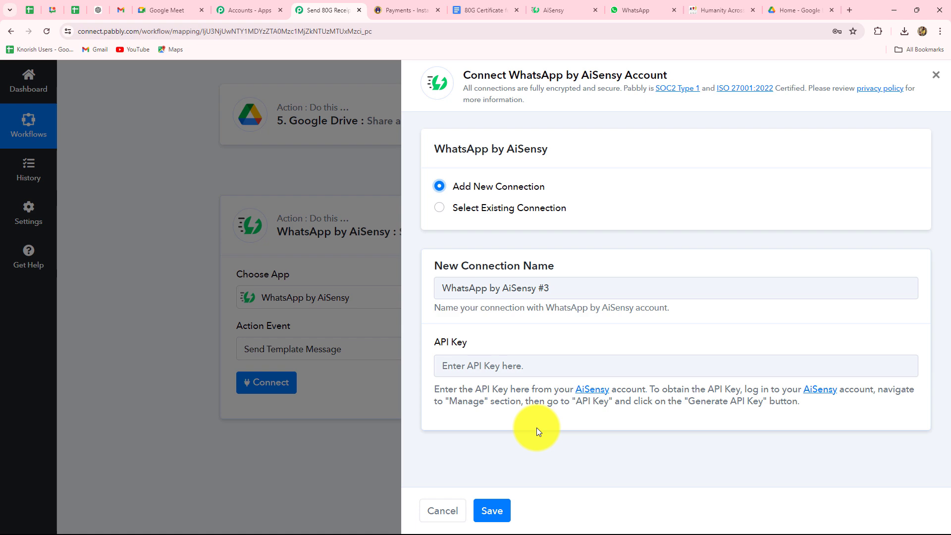
{"action": "left_click", "coordinate": [548, 3]}
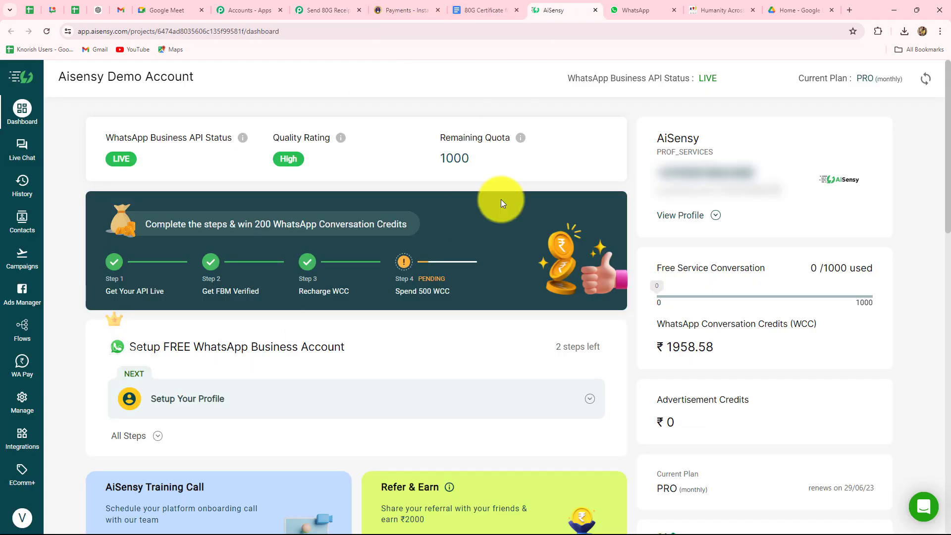
Copy the API key from AiSensy's Manage > API Key page and focus Pabbly's API Key field.
{"action": "left_click", "coordinate": [21, 399]}
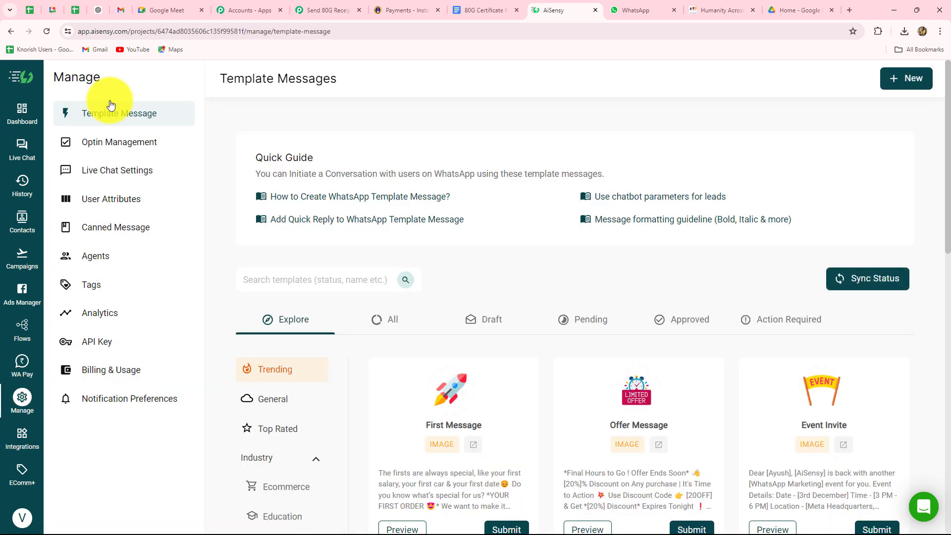
{"action": "left_click", "coordinate": [92, 344]}
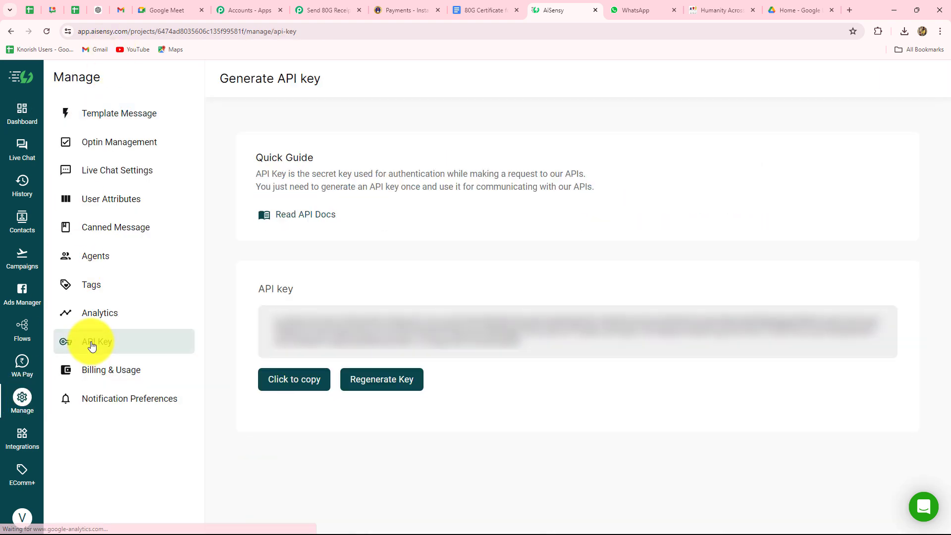
{"action": "left_click", "coordinate": [287, 386]}
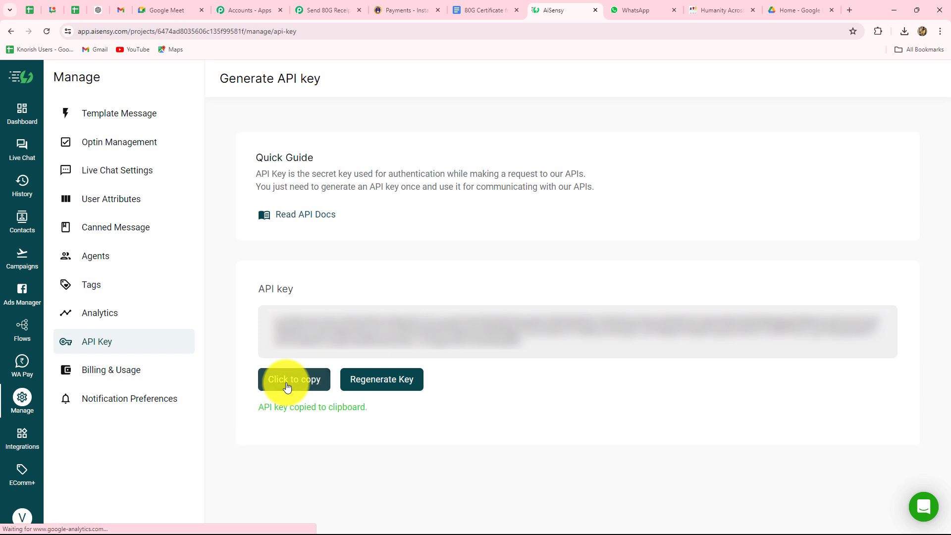
{"action": "left_click", "coordinate": [314, 9]}
{"action": "left_click", "coordinate": [439, 366]}
Paste the API key and save the AiSensy connection, revealing Campaign Name, Mobile Number and User Name fields.
{"action": "key", "text": "ctrl+v"}
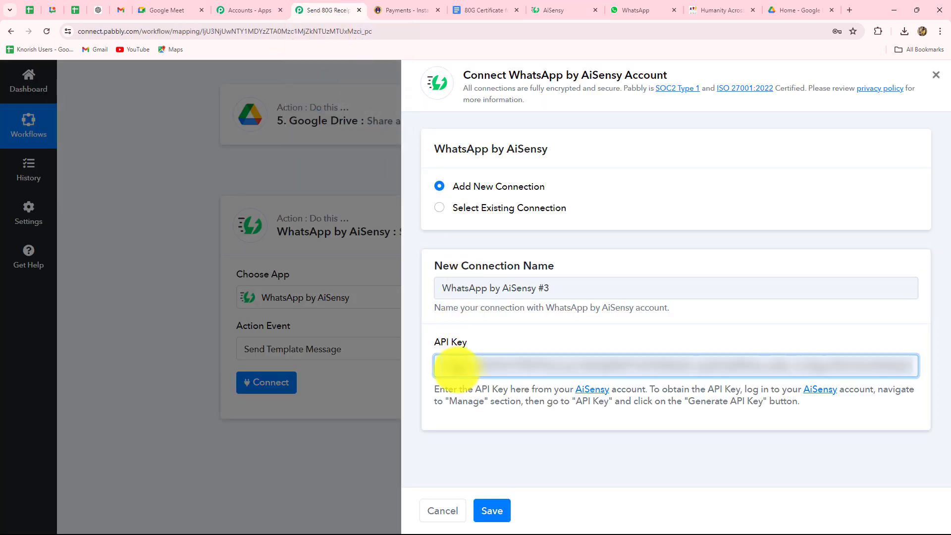
{"action": "left_click", "coordinate": [488, 510]}
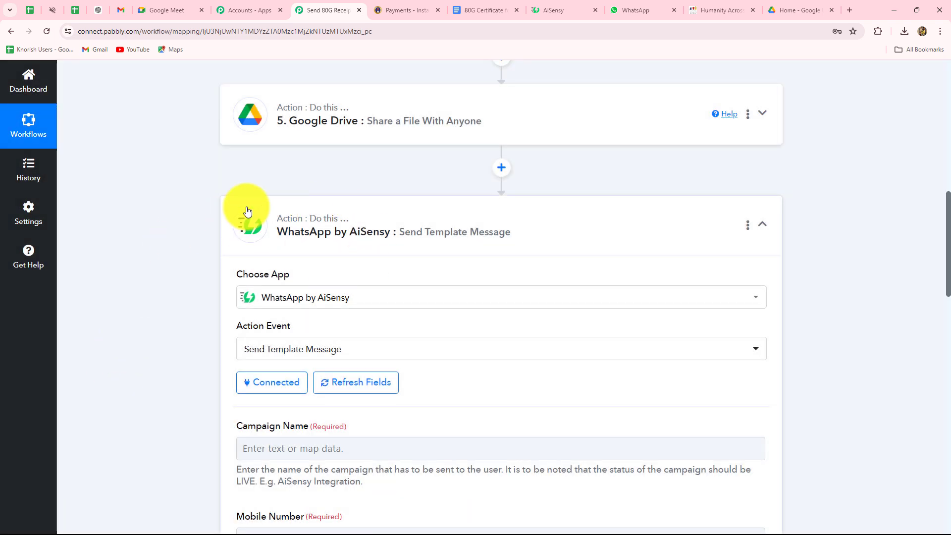
{"action": "scroll", "coordinate": [393, 312], "scroll_direction": "down", "scroll_amount": 15}
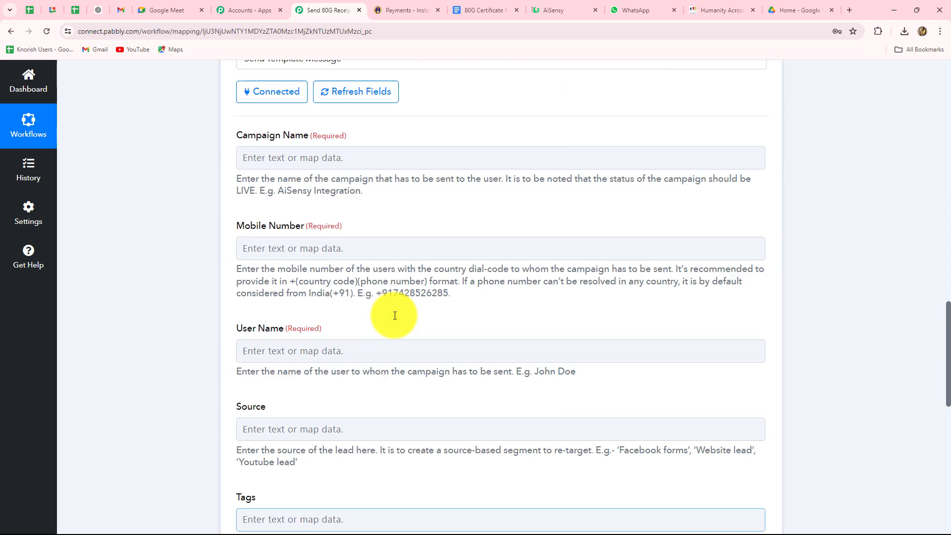
{"action": "scroll", "coordinate": [394, 315], "scroll_direction": "down", "scroll_amount": 5}
{"action": "scroll", "coordinate": [394, 316], "scroll_direction": "up", "scroll_amount": 20}
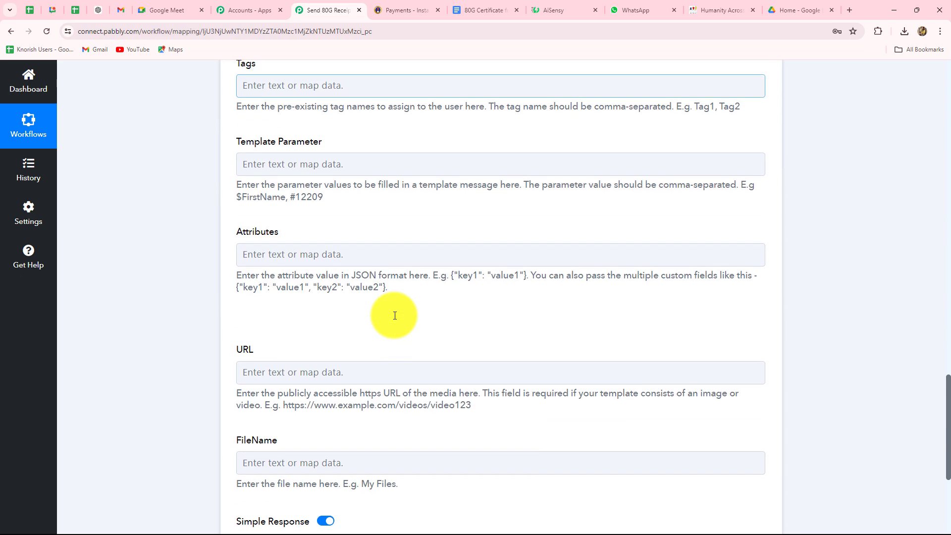
{"action": "scroll", "coordinate": [394, 315], "scroll_direction": "down", "scroll_amount": 5}
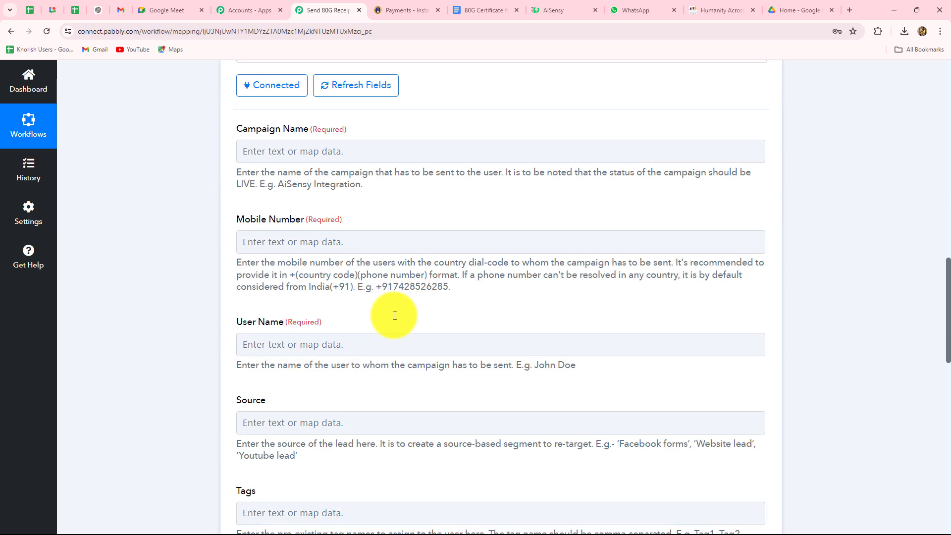
{"action": "scroll", "coordinate": [389, 319], "scroll_direction": "up", "scroll_amount": 2}
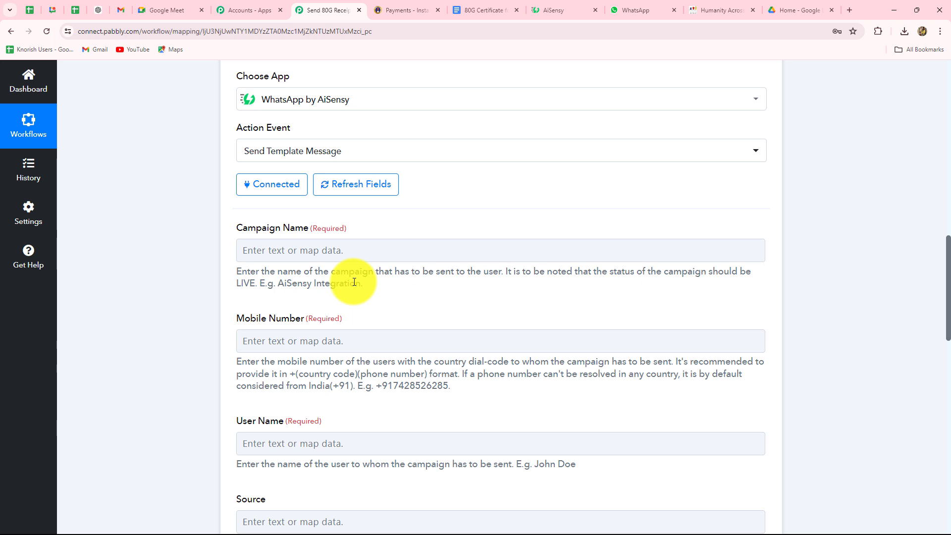
{"action": "scroll", "coordinate": [354, 282], "scroll_direction": "up", "scroll_amount": 1}
{"action": "left_click", "coordinate": [563, 10]}
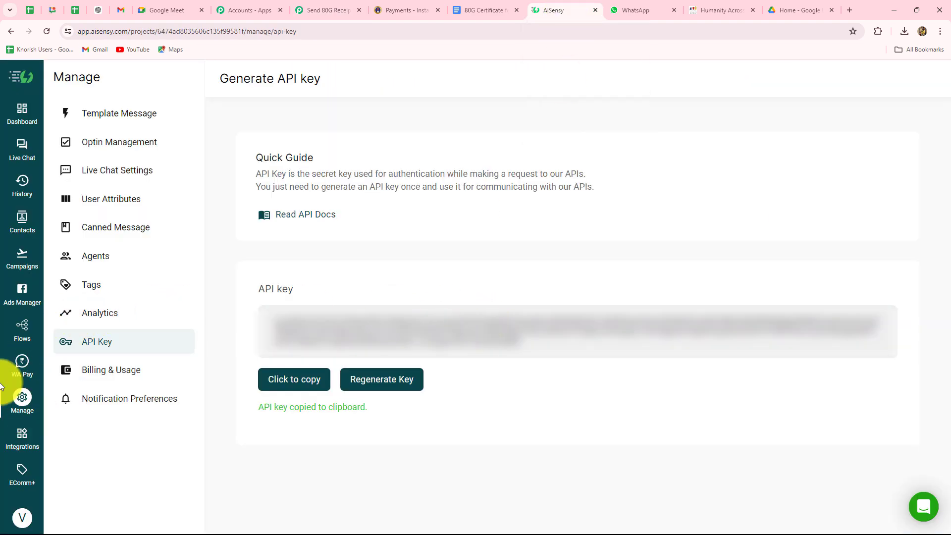
Browse all 63 templates under Manage > Template Message, then start a + New template.
{"action": "left_click", "coordinate": [110, 114]}
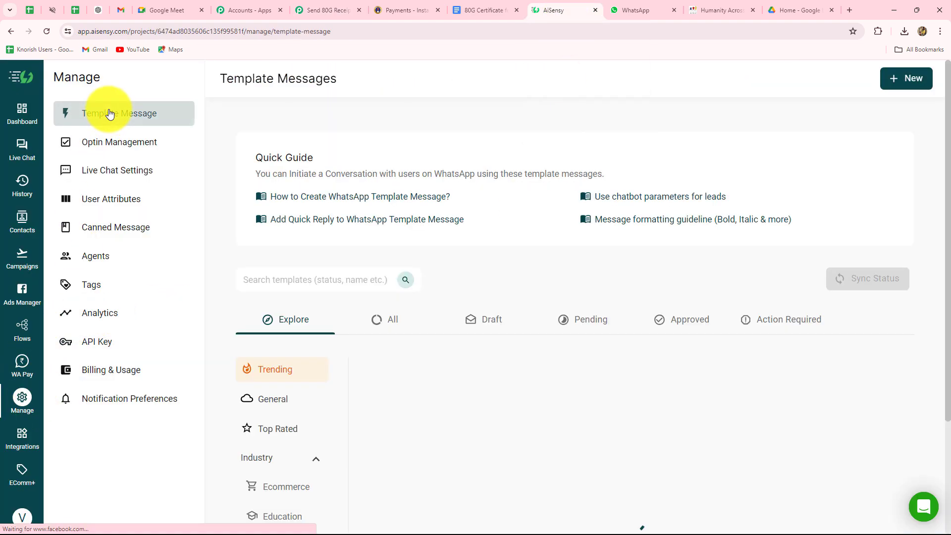
{"action": "left_click", "coordinate": [389, 321]}
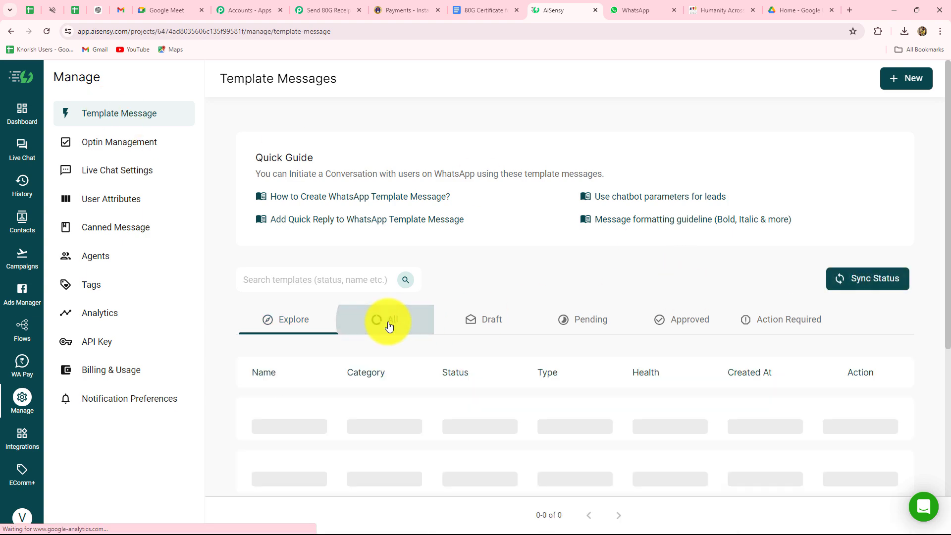
{"action": "scroll", "coordinate": [389, 325], "scroll_direction": "down", "scroll_amount": 3}
{"action": "scroll", "coordinate": [509, 403], "scroll_direction": "down", "scroll_amount": 2}
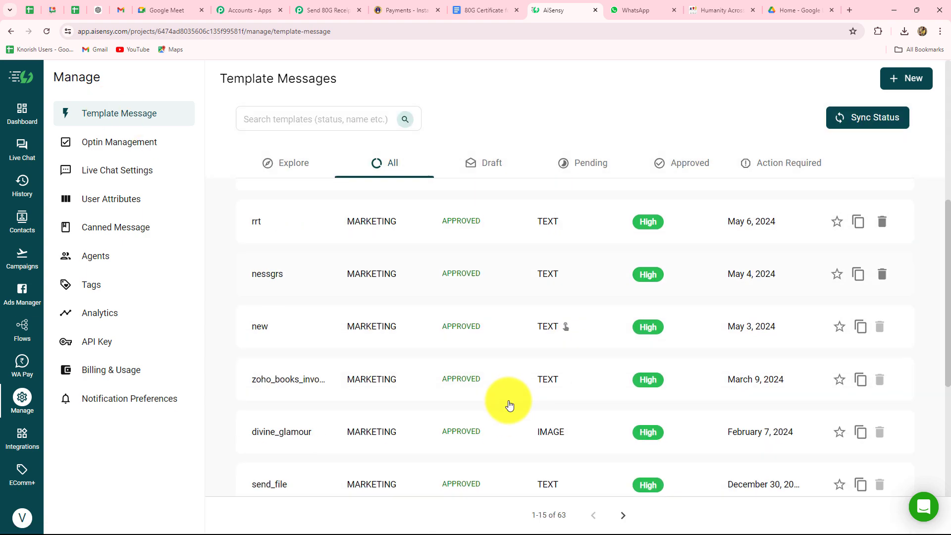
{"action": "scroll", "coordinate": [509, 403], "scroll_direction": "up", "scroll_amount": 6}
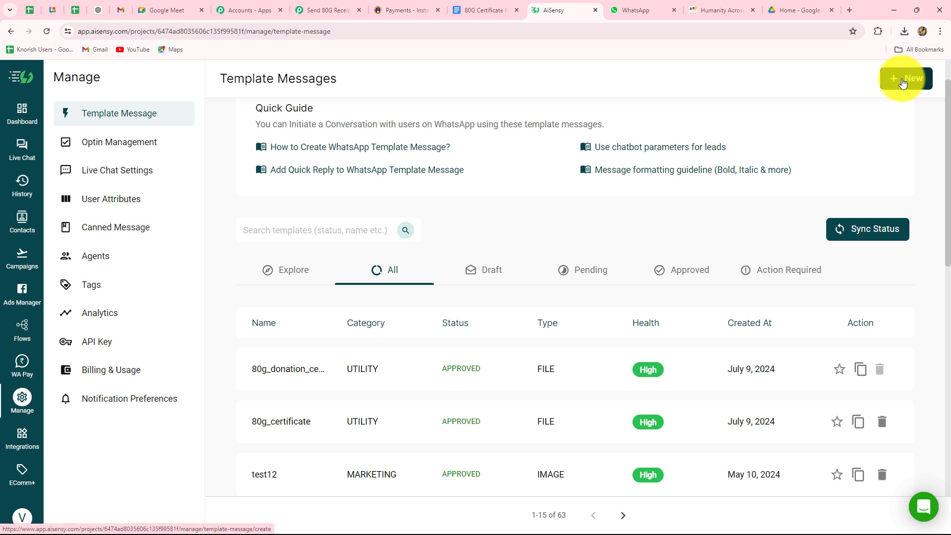
{"action": "left_click", "coordinate": [902, 80]}
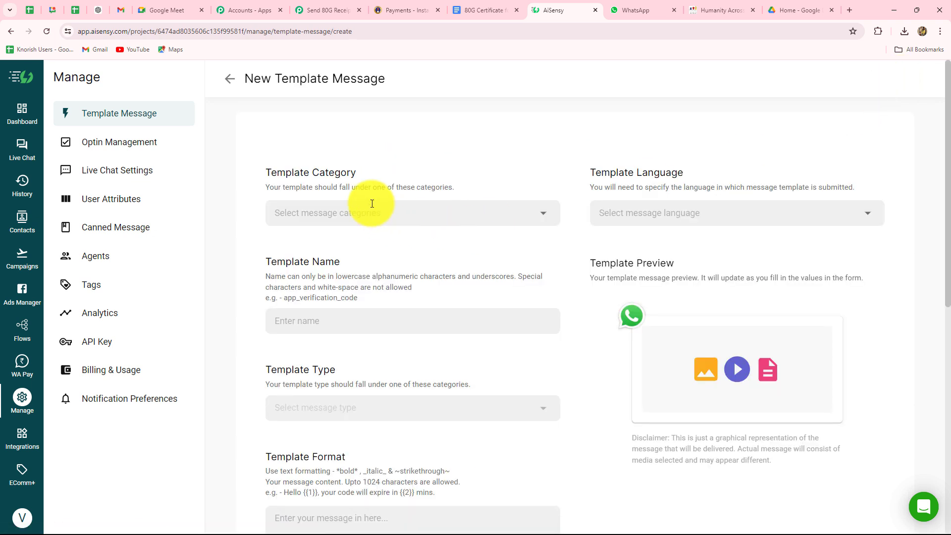
{"action": "left_click", "coordinate": [369, 211]}
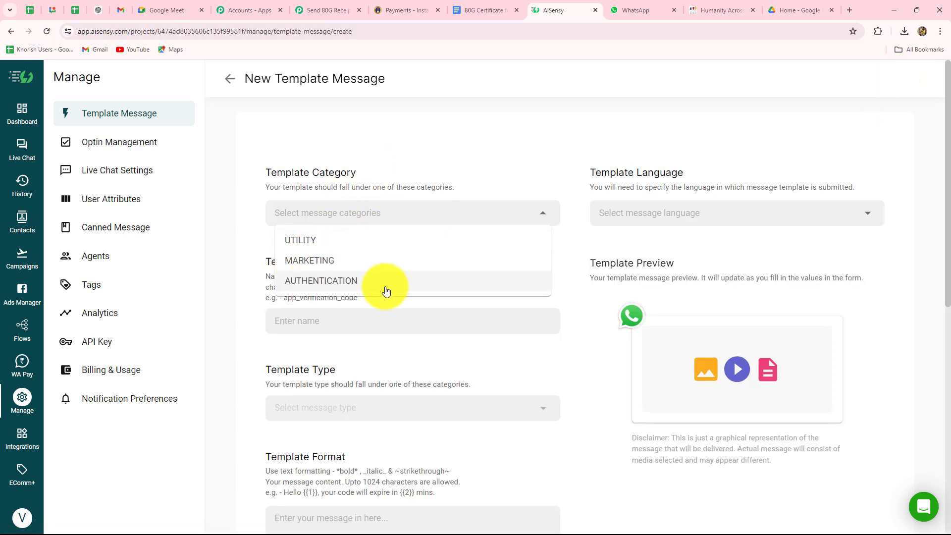
{"action": "left_click", "coordinate": [243, 276]}
{"action": "scroll", "coordinate": [282, 311], "scroll_direction": "down", "scroll_amount": 2}
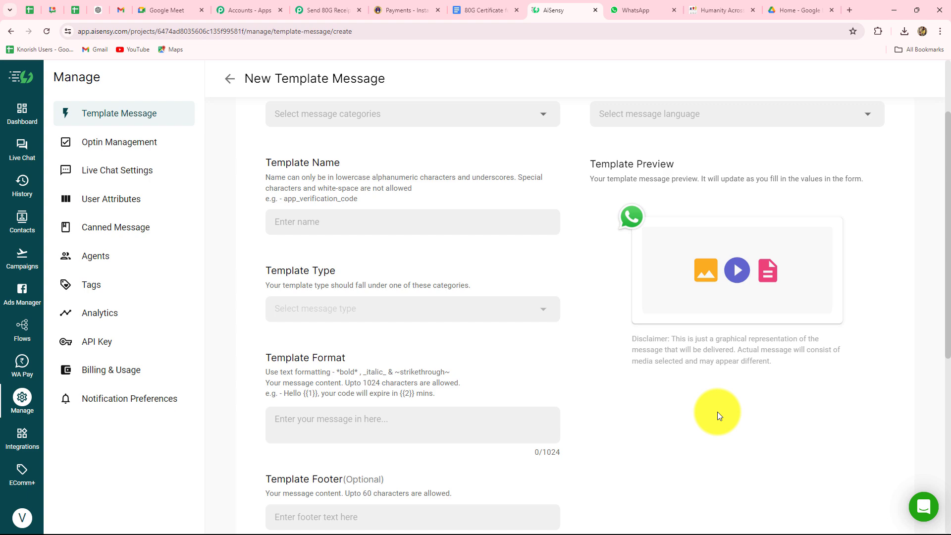
{"action": "scroll", "coordinate": [714, 378], "scroll_direction": "down", "scroll_amount": 5}
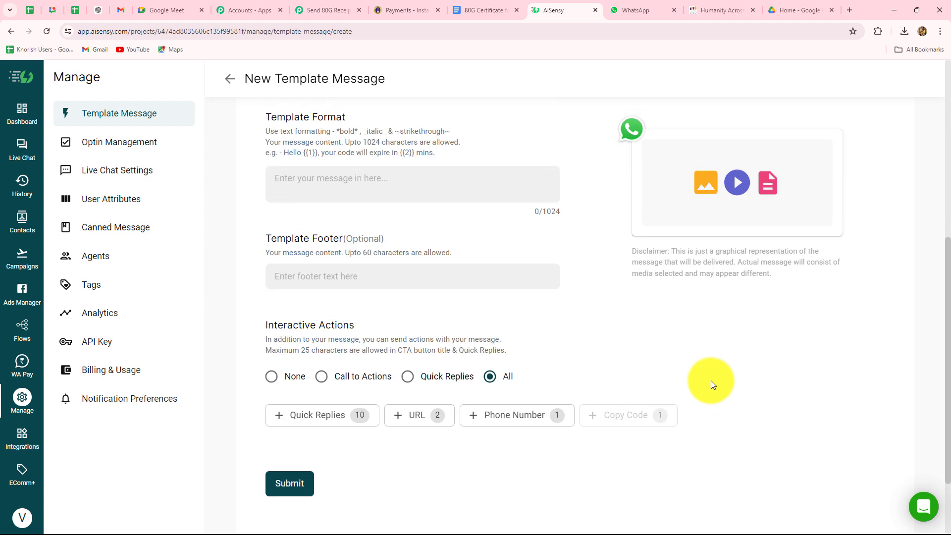
{"action": "scroll", "coordinate": [424, 290], "scroll_direction": "up", "scroll_amount": 3}
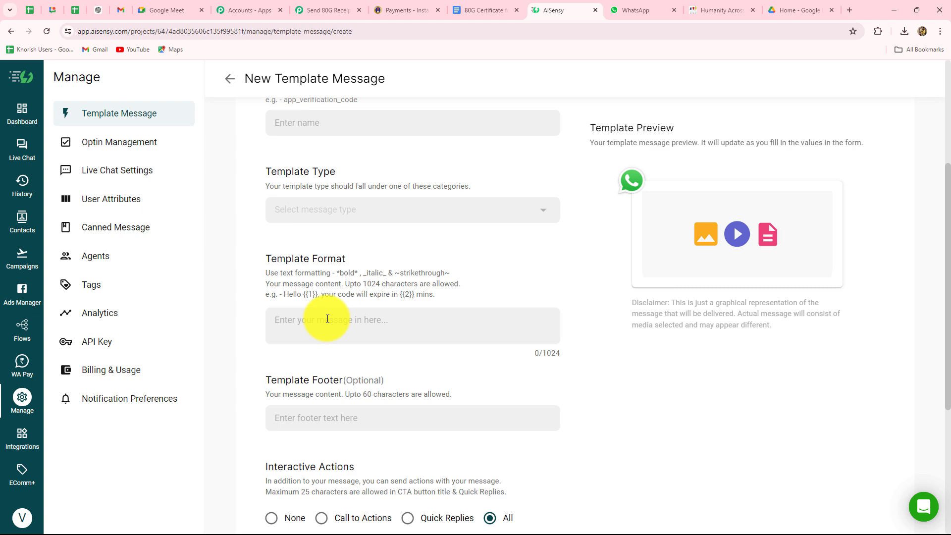
{"action": "scroll", "coordinate": [327, 319], "scroll_direction": "down", "scroll_amount": 5}
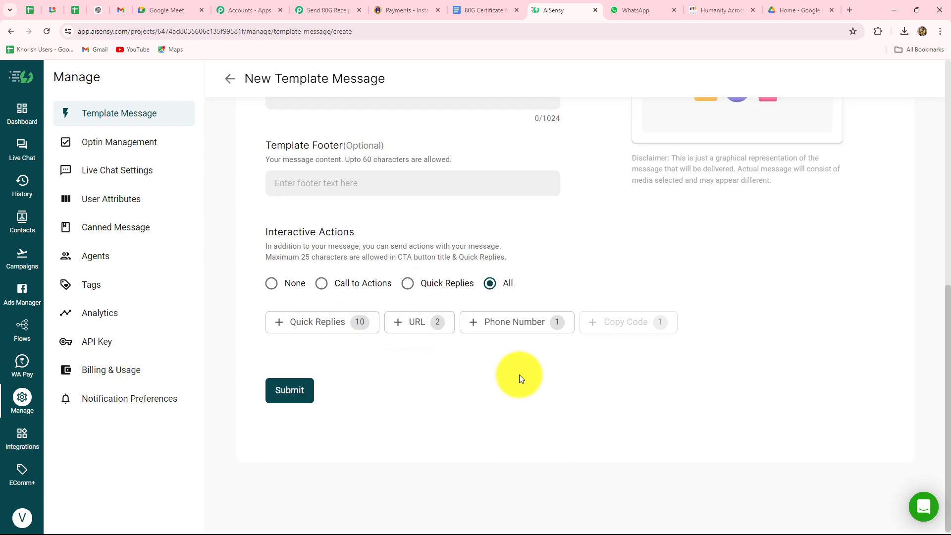
{"action": "scroll", "coordinate": [519, 378], "scroll_direction": "up", "scroll_amount": 8}
{"action": "scroll", "coordinate": [519, 375], "scroll_direction": "up", "scroll_amount": 1}
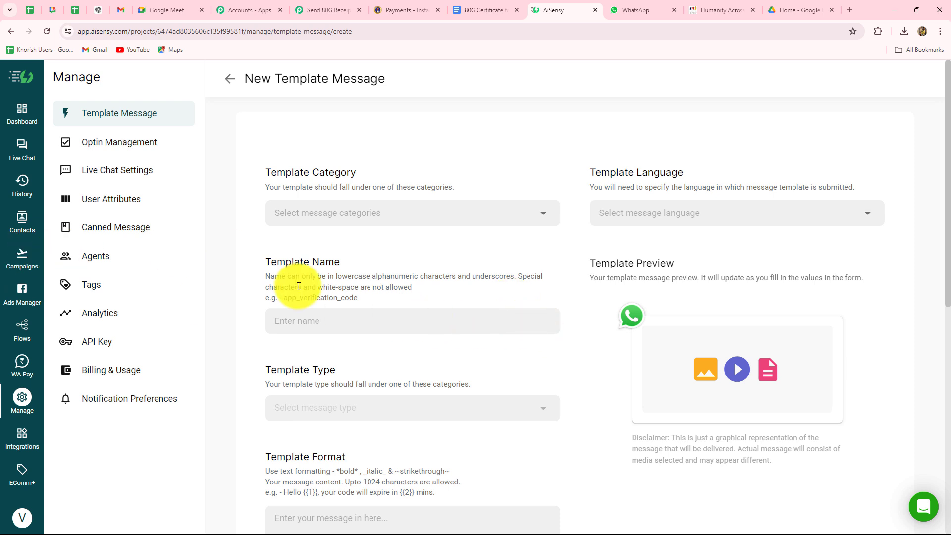
Look at the API Campaign launch option from AiSensy's Campaigns page.
{"action": "left_click", "coordinate": [27, 267]}
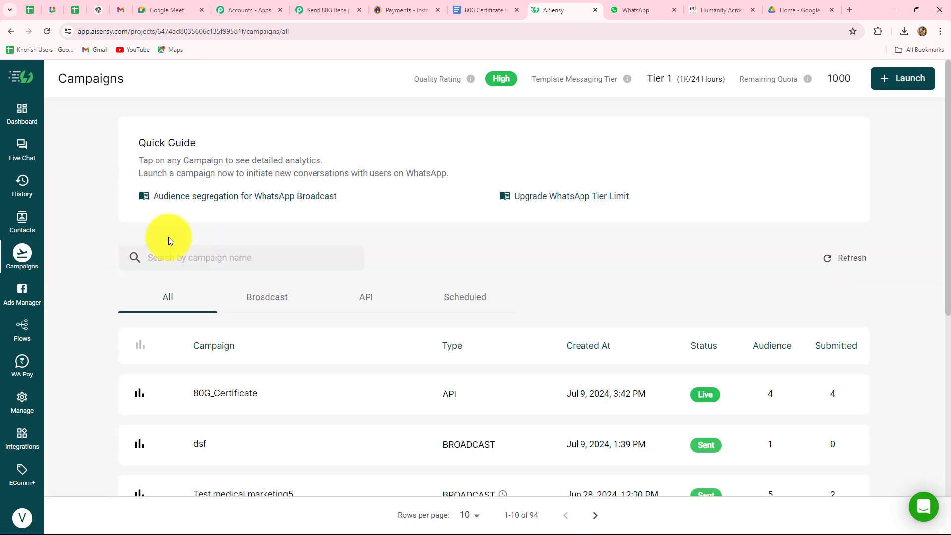
{"action": "left_click", "coordinate": [896, 80]}
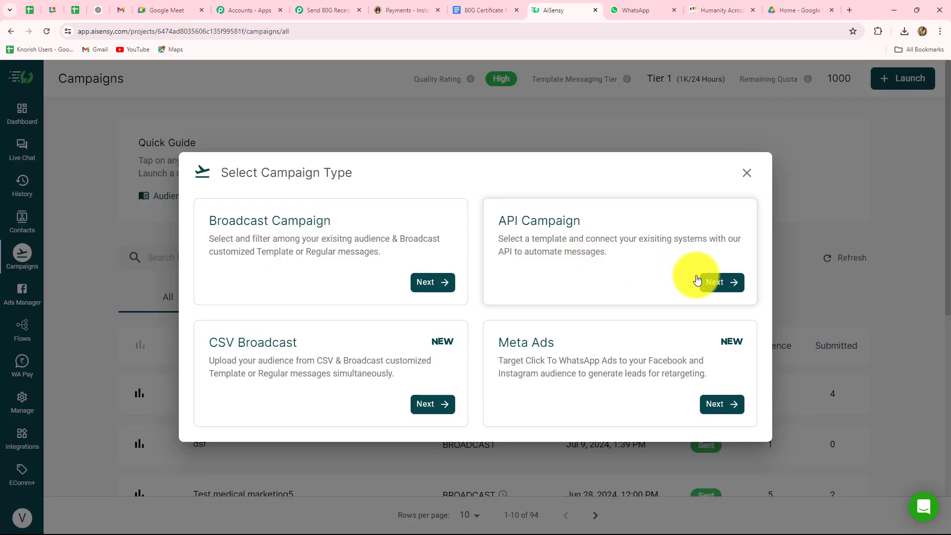
{"action": "left_click", "coordinate": [711, 283]}
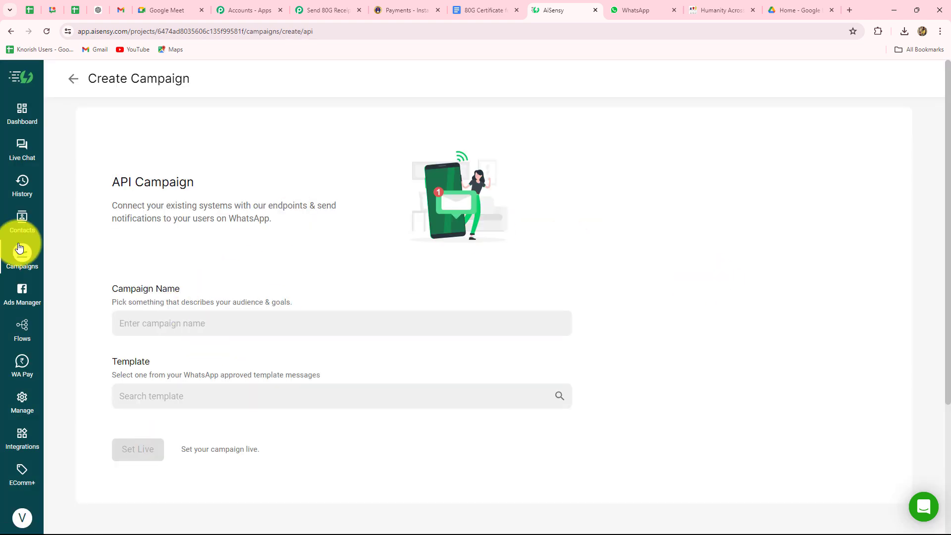
{"action": "scroll", "coordinate": [170, 149], "scroll_direction": "down", "scroll_amount": 4}
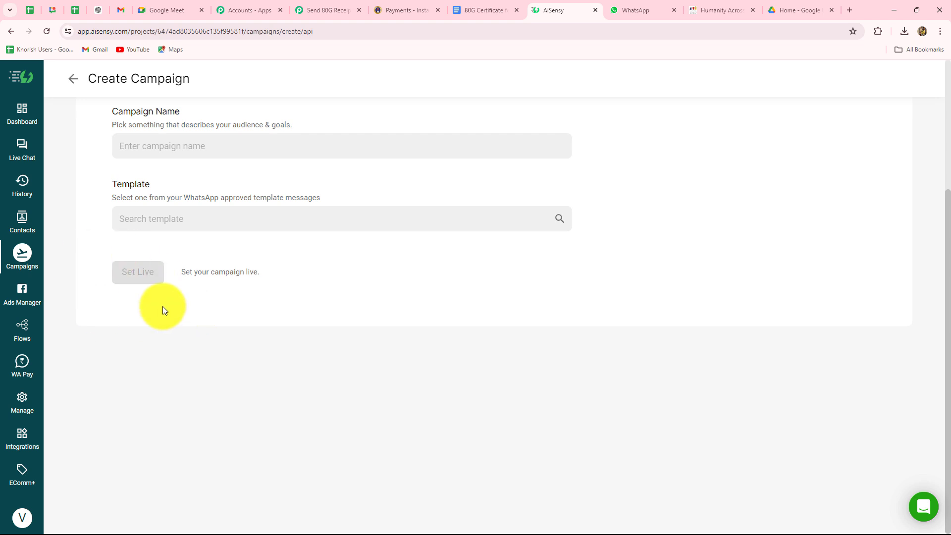
{"action": "scroll", "coordinate": [176, 312], "scroll_direction": "up", "scroll_amount": 4}
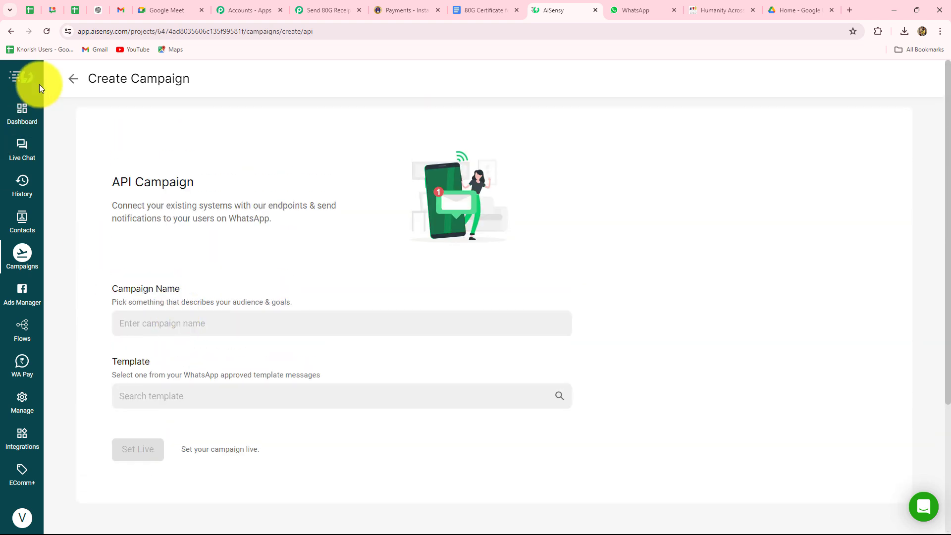
Open the 80G_Certificate campaign overview and select its name to copy.
{"action": "left_click", "coordinate": [71, 81]}
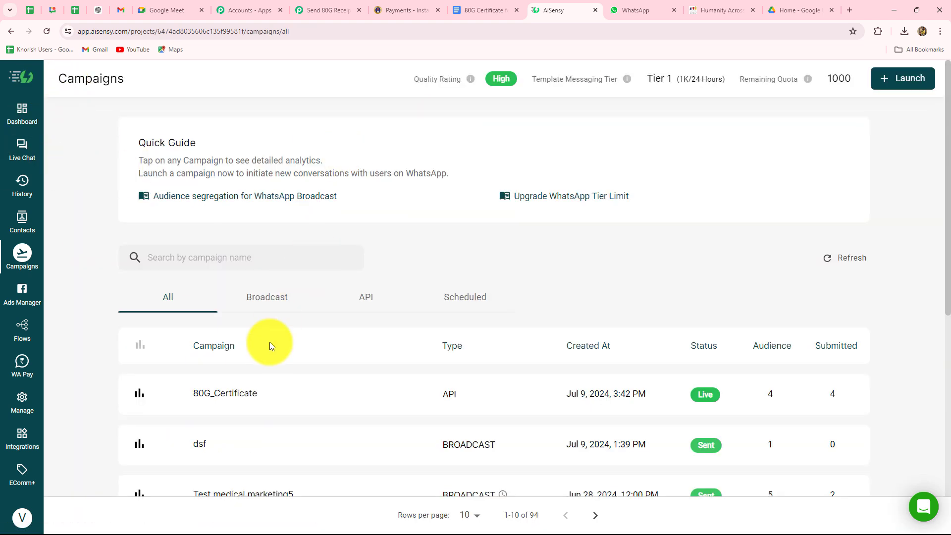
{"action": "scroll", "coordinate": [227, 380], "scroll_direction": "down", "scroll_amount": 2}
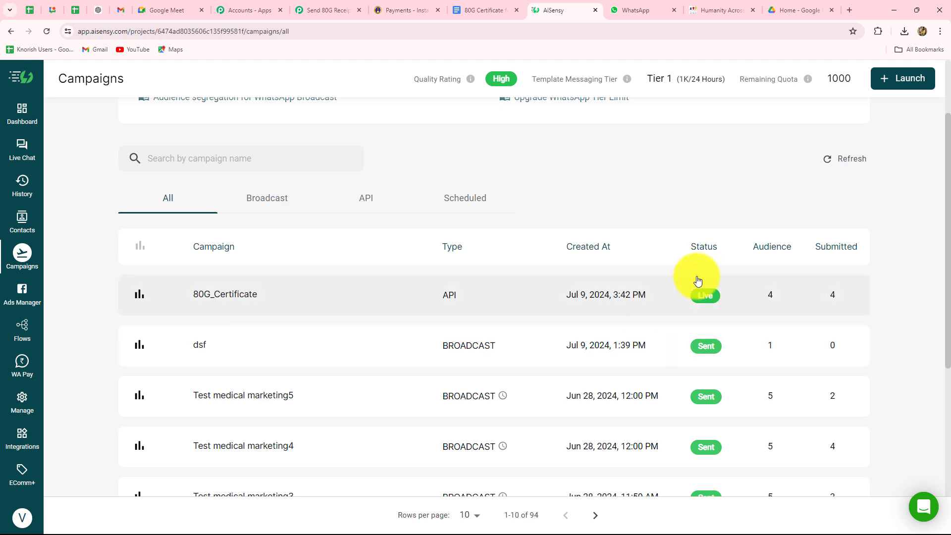
{"action": "left_click", "coordinate": [220, 293]}
{"action": "left_click_drag", "start_coordinate": [176, 83], "coordinate": [82, 85]}
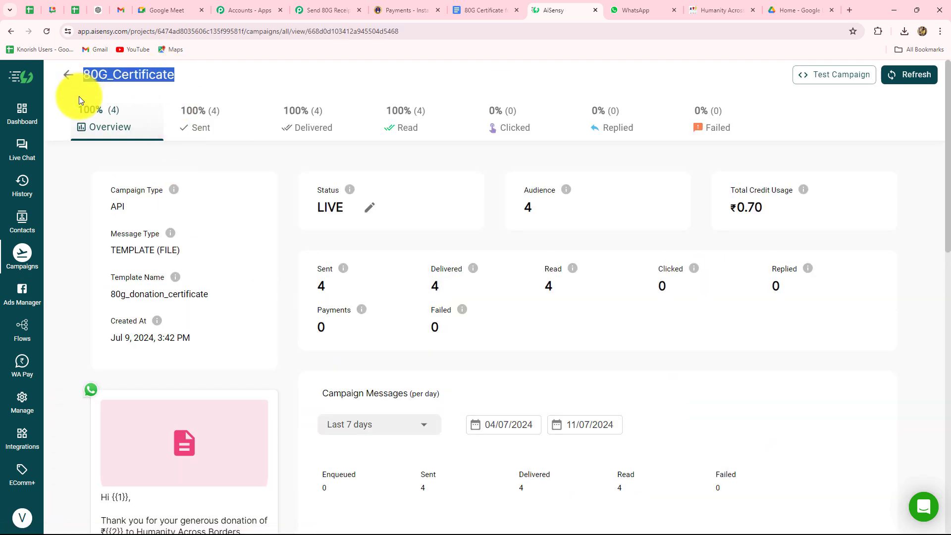
Paste '80G_Certificate' into the AiSensy step's Campaign Name field.
{"action": "left_click", "coordinate": [330, 10]}
{"action": "left_click", "coordinate": [312, 298]}
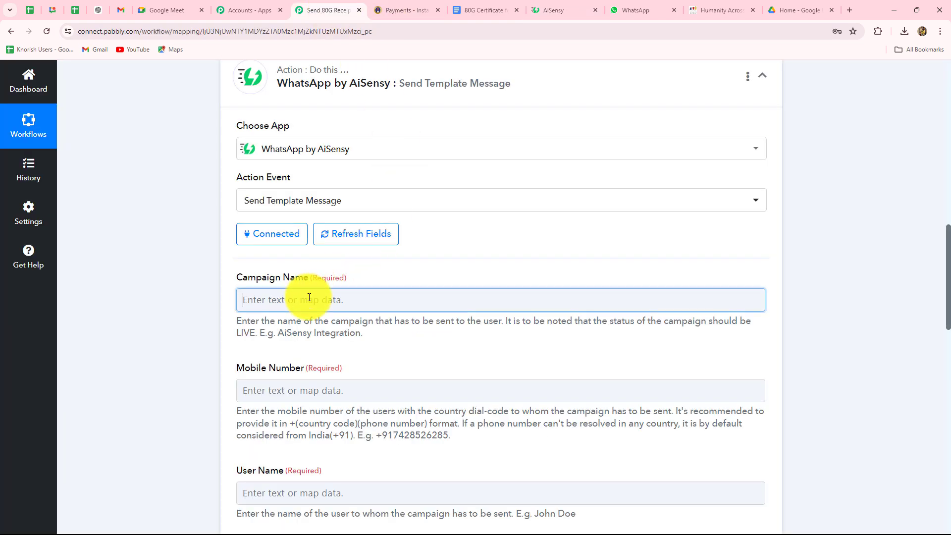
{"action": "type", "text": "80G_Certificate"}
{"action": "left_click", "coordinate": [201, 309]}
Map the Instamojo buyer's phone into Mobile Number.
{"action": "scroll", "coordinate": [200, 297], "scroll_direction": "down", "scroll_amount": 5}
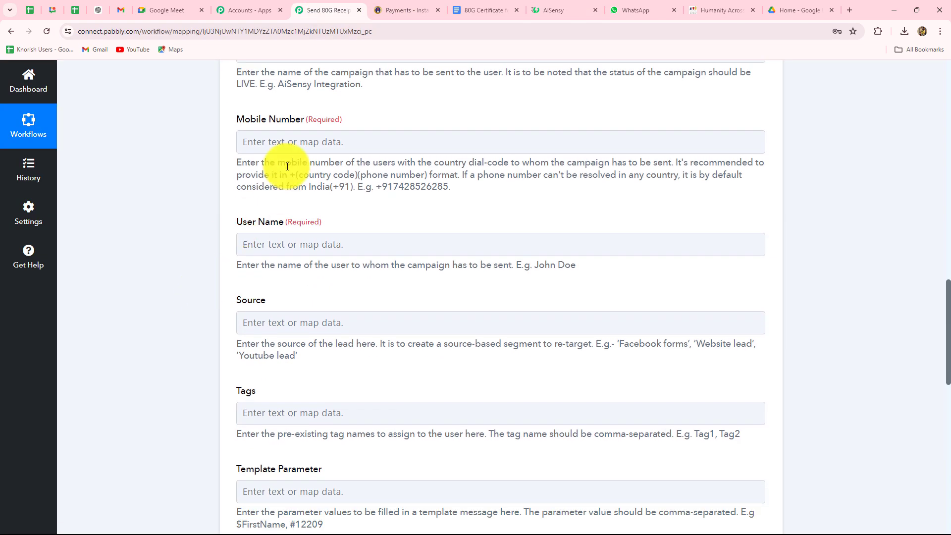
{"action": "left_click", "coordinate": [284, 144]}
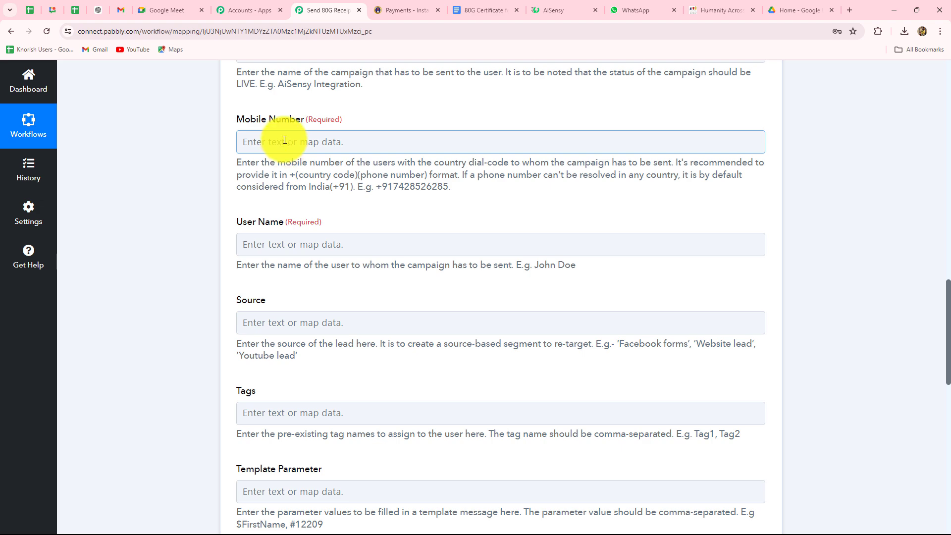
{"action": "left_click", "coordinate": [284, 141]}
{"action": "left_click", "coordinate": [377, 246]}
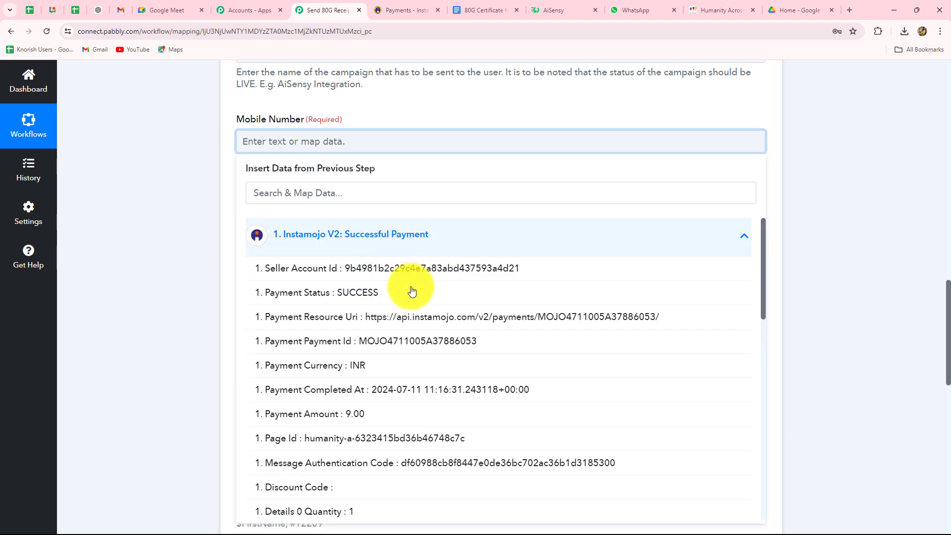
{"action": "scroll", "coordinate": [419, 346], "scroll_direction": "down", "scroll_amount": 2}
{"action": "scroll", "coordinate": [419, 393], "scroll_direction": "down", "scroll_amount": 5}
{"action": "left_click", "coordinate": [378, 304]}
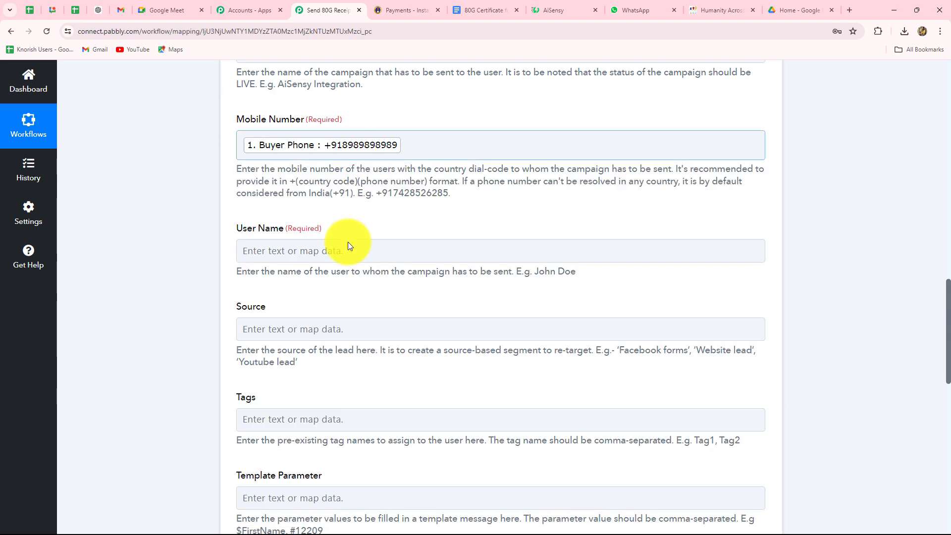
Map the Instamojo buyer's name into User Name.
{"action": "scroll", "coordinate": [322, 198], "scroll_direction": "down", "scroll_amount": 3}
{"action": "left_click", "coordinate": [282, 104]}
{"action": "left_click", "coordinate": [323, 189]}
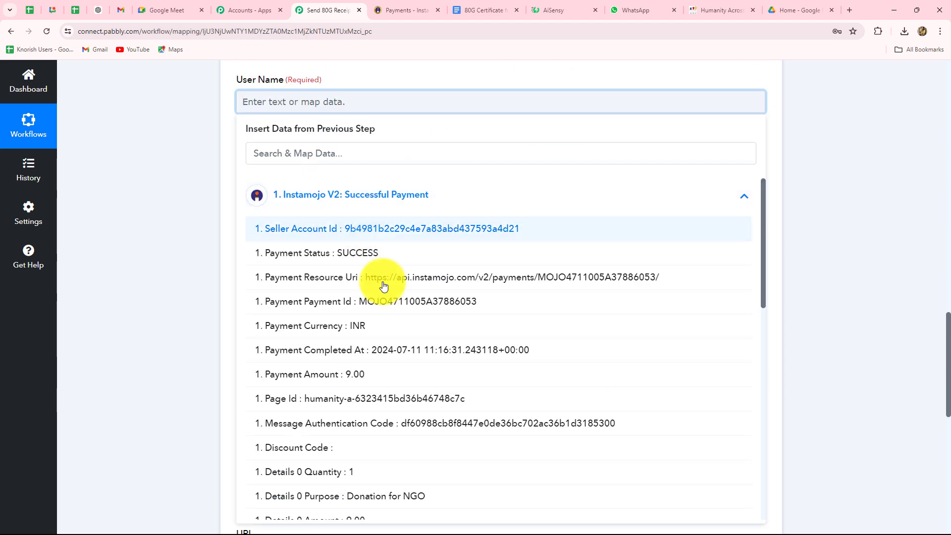
{"action": "scroll", "coordinate": [387, 293], "scroll_direction": "down", "scroll_amount": 2}
{"action": "scroll", "coordinate": [387, 293], "scroll_direction": "down", "scroll_amount": 9}
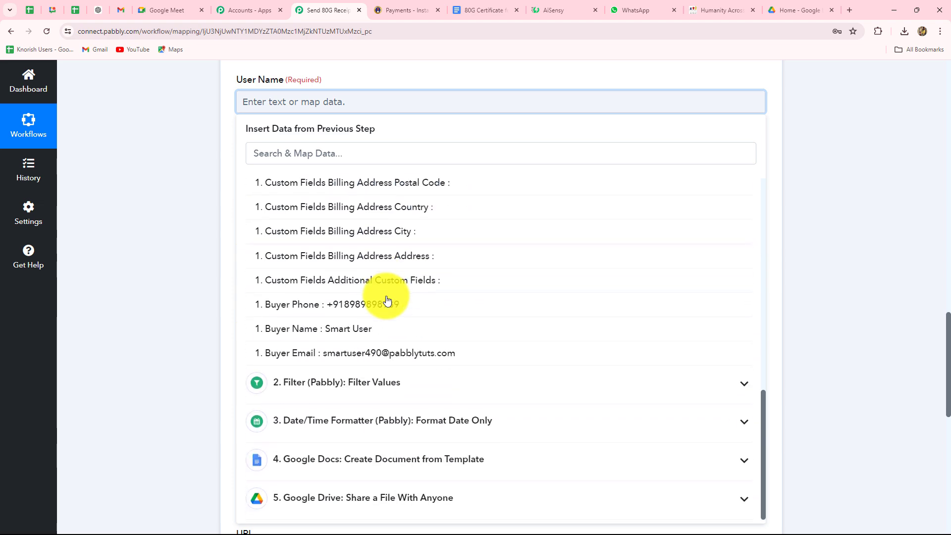
{"action": "left_click", "coordinate": [369, 329]}
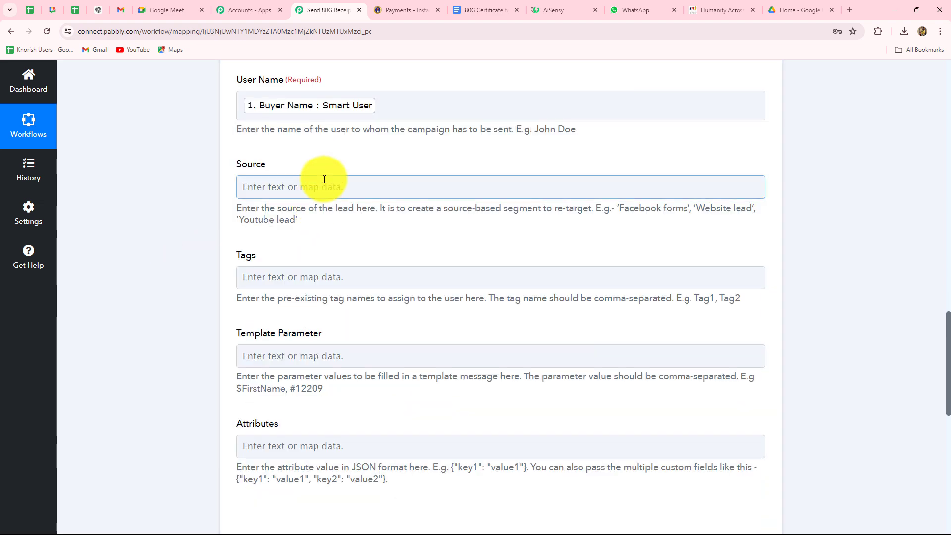
Insert the Instamojo Buyer Name as the first Template Parameter.
{"action": "scroll", "coordinate": [320, 188], "scroll_direction": "down", "scroll_amount": 1}
{"action": "scroll", "coordinate": [320, 195], "scroll_direction": "down", "scroll_amount": 4}
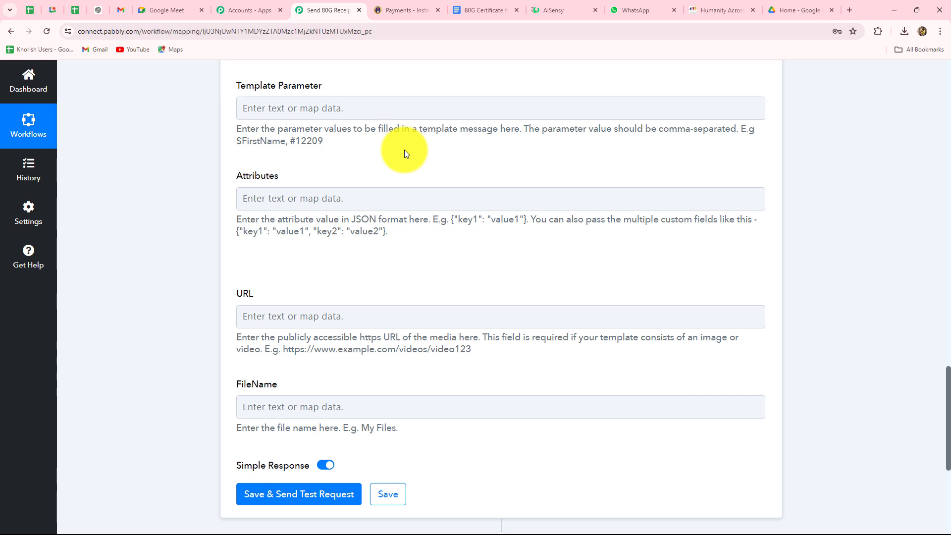
{"action": "left_click", "coordinate": [258, 109]}
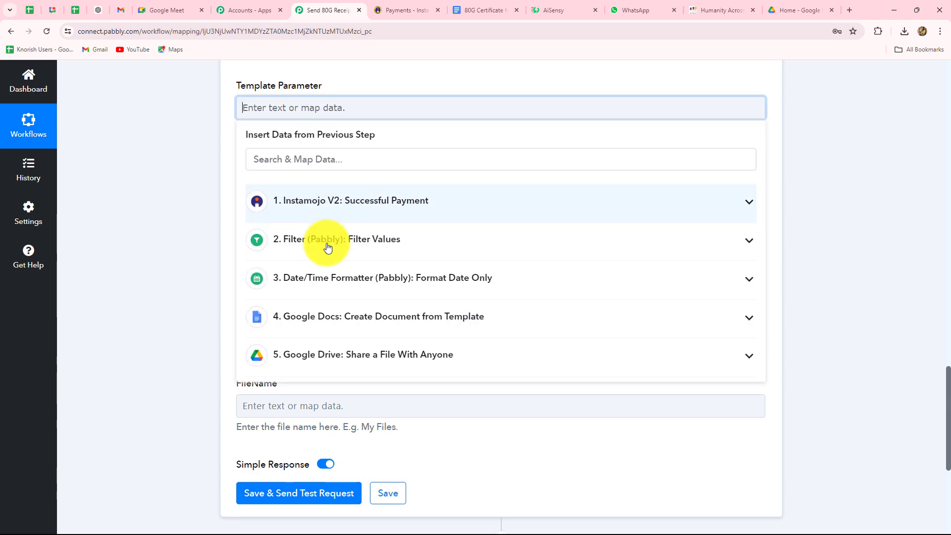
{"action": "left_click", "coordinate": [329, 202]}
{"action": "scroll", "coordinate": [363, 336], "scroll_direction": "down", "scroll_amount": 10}
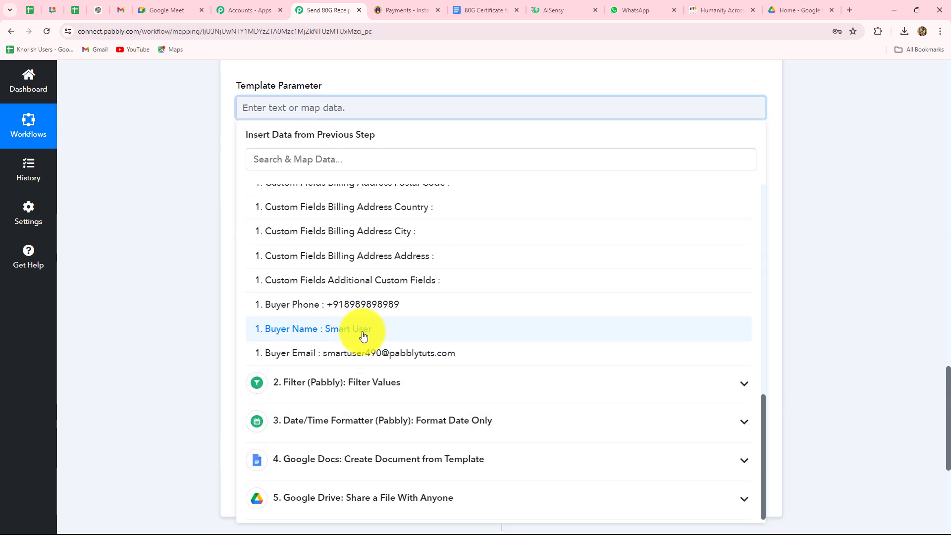
{"action": "left_click", "coordinate": [363, 329]}
{"action": "left_click", "coordinate": [159, 274]}
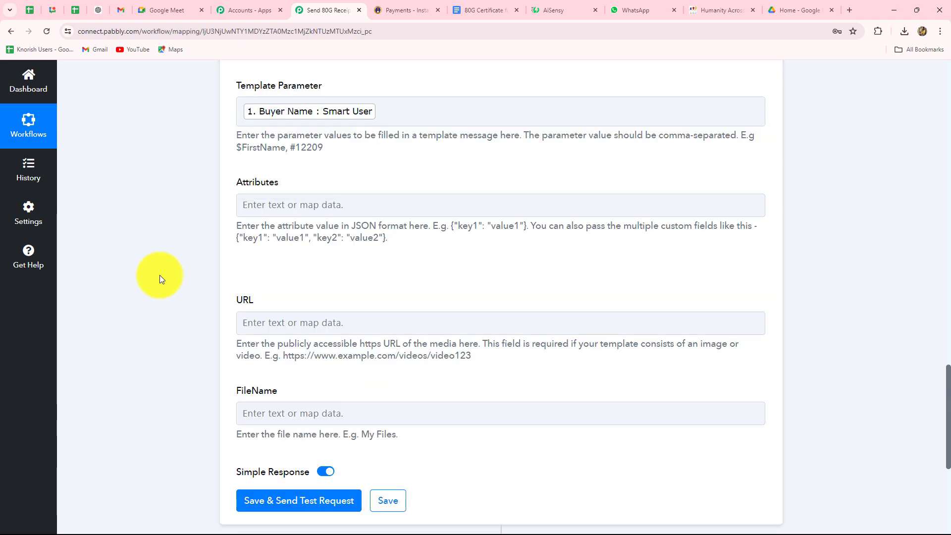
Add a comma and the Instamojo Payment Amount (9.00) as the second parameter.
{"action": "left_click", "coordinate": [385, 118]}
{"action": "type", "text": ","}
{"action": "left_click", "coordinate": [365, 210]}
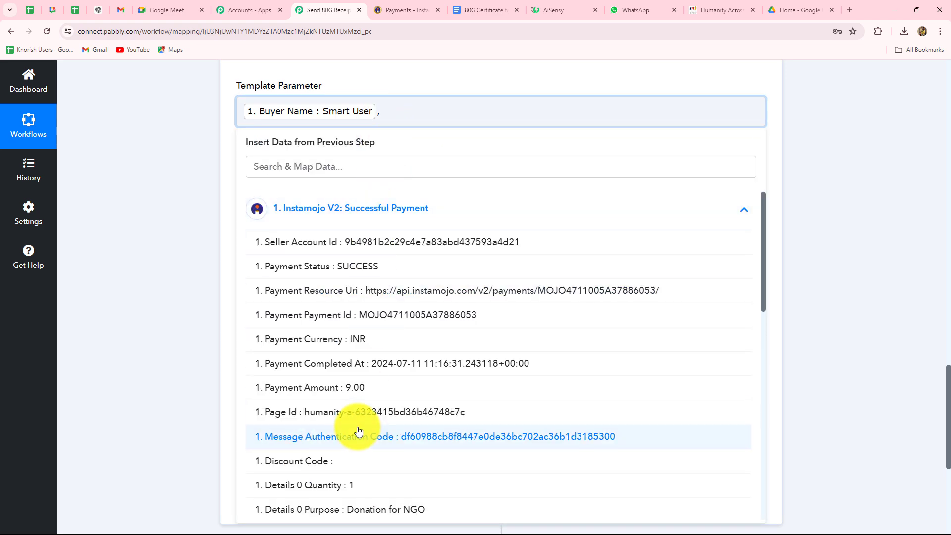
{"action": "scroll", "coordinate": [358, 369], "scroll_direction": "down", "scroll_amount": 2}
{"action": "left_click", "coordinate": [307, 287]}
{"action": "left_click", "coordinate": [174, 293]}
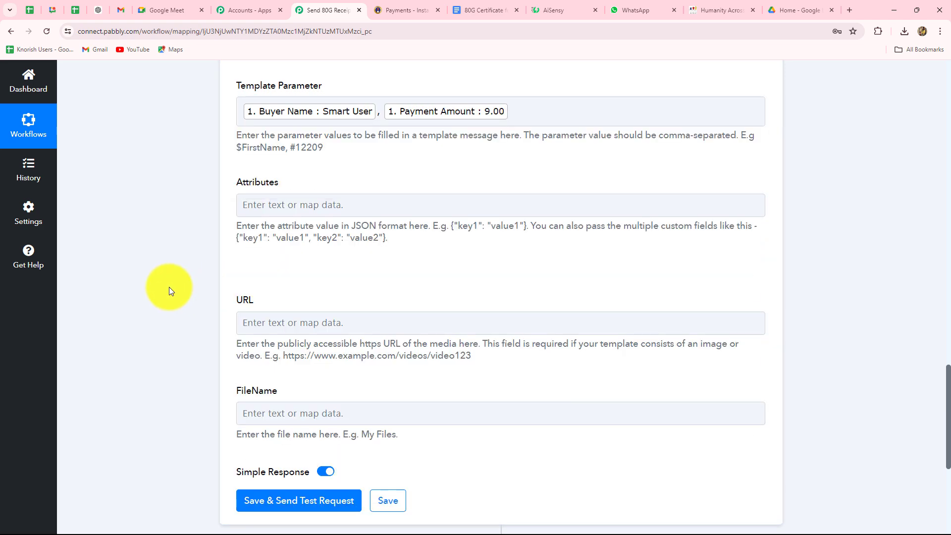
{"action": "scroll", "coordinate": [168, 286], "scroll_direction": "down", "scroll_amount": 2}
{"action": "scroll", "coordinate": [177, 154], "scroll_direction": "up", "scroll_amount": 2}
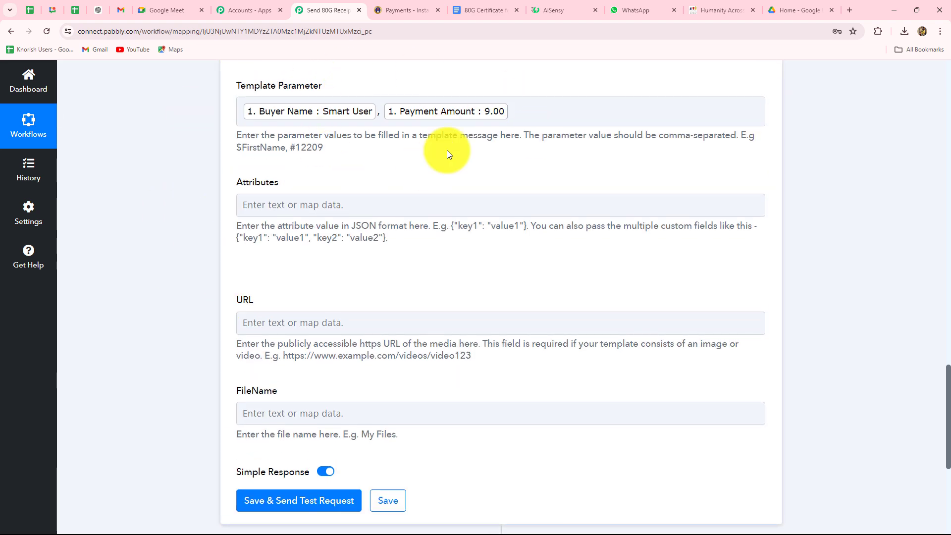
{"action": "scroll", "coordinate": [361, 331], "scroll_direction": "down", "scroll_amount": 1}
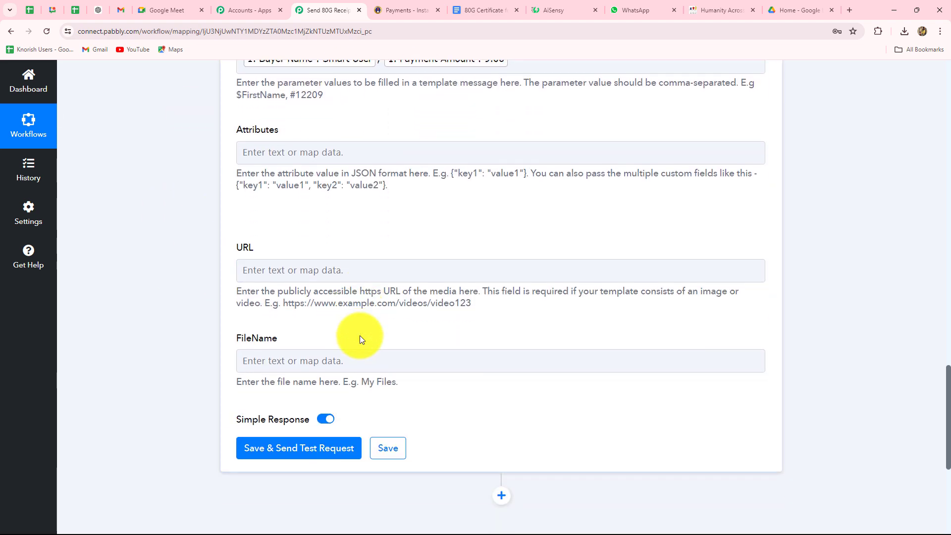
{"action": "scroll", "coordinate": [360, 338], "scroll_direction": "down", "scroll_amount": 1}
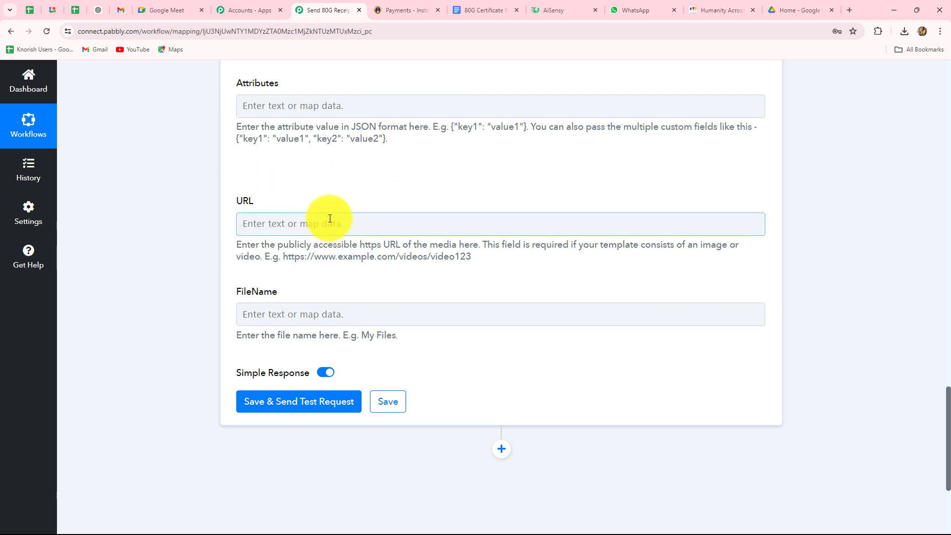
Map Res2 ExportLinks Application/pdf into URL and Res2 Name into FileName.
{"action": "left_click", "coordinate": [273, 221]}
{"action": "scroll", "coordinate": [310, 259], "scroll_direction": "down", "scroll_amount": 5}
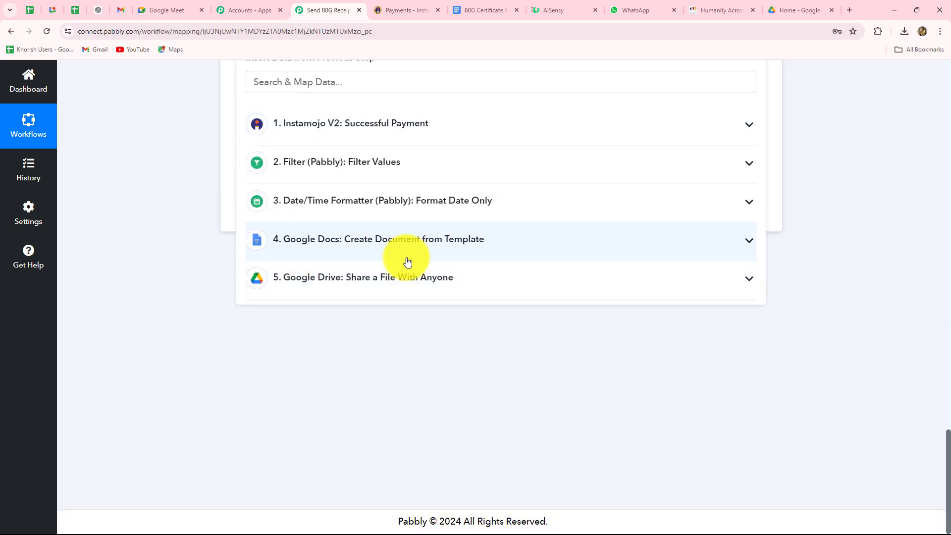
{"action": "left_click", "coordinate": [400, 279]}
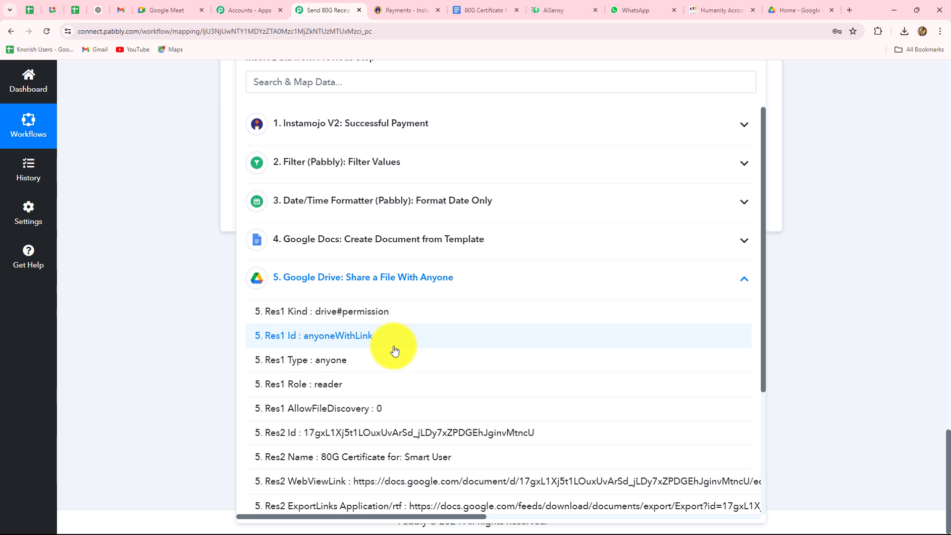
{"action": "scroll", "coordinate": [380, 431], "scroll_direction": "down", "scroll_amount": 3}
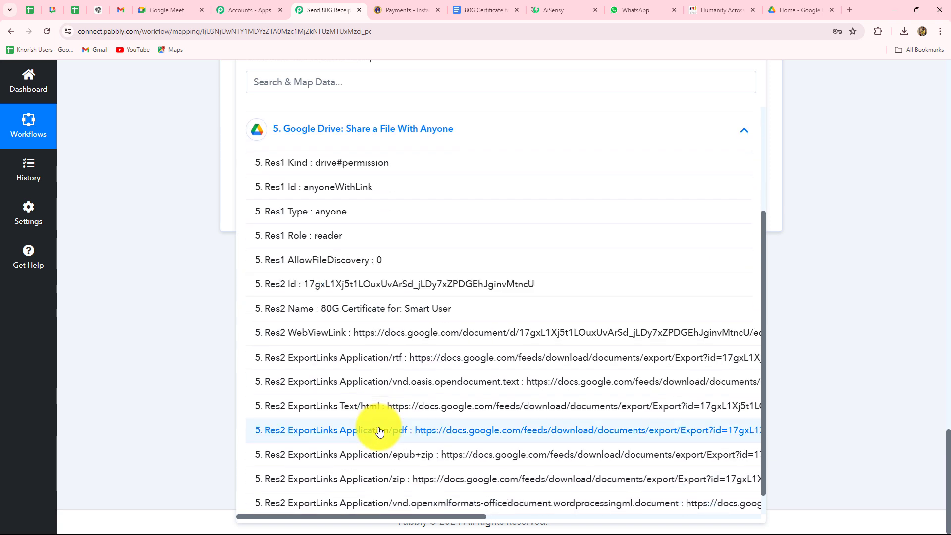
{"action": "scroll", "coordinate": [379, 431], "scroll_direction": "down", "scroll_amount": 1}
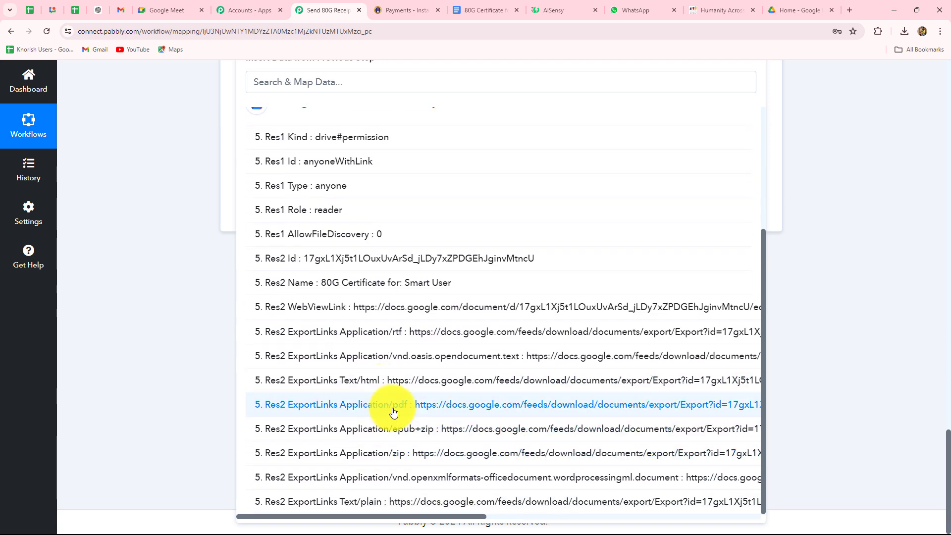
{"action": "left_click", "coordinate": [478, 406]}
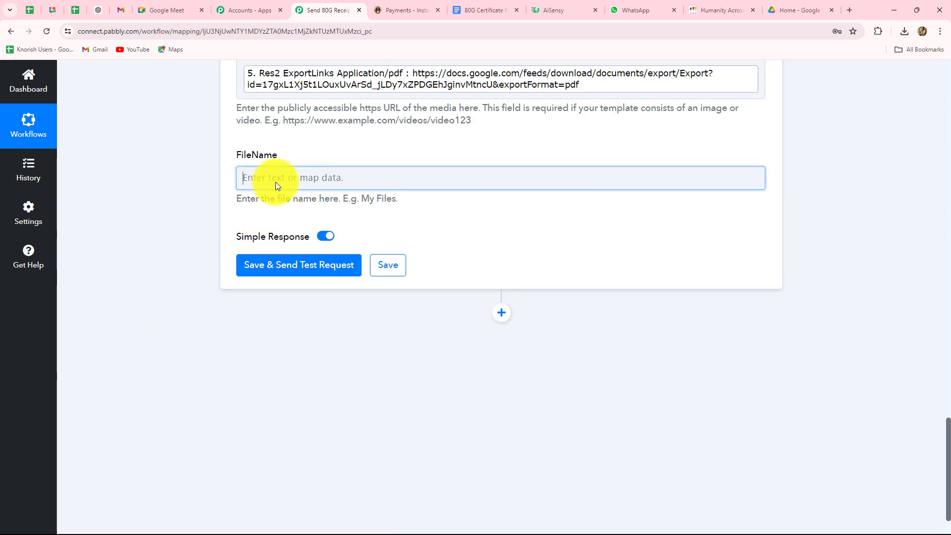
{"action": "left_click", "coordinate": [275, 181]}
{"action": "left_click", "coordinate": [315, 377]}
{"action": "scroll", "coordinate": [321, 379], "scroll_direction": "down", "scroll_amount": 3}
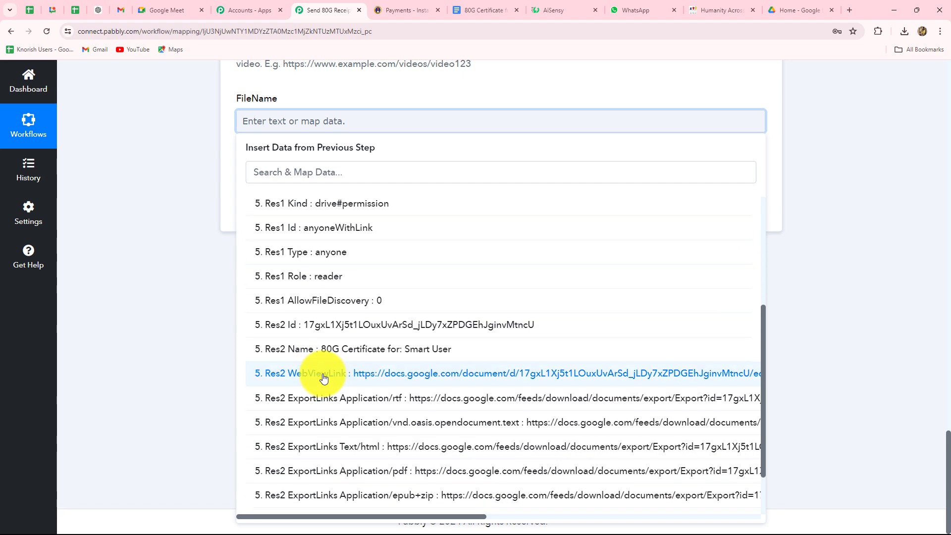
{"action": "left_click", "coordinate": [382, 350]}
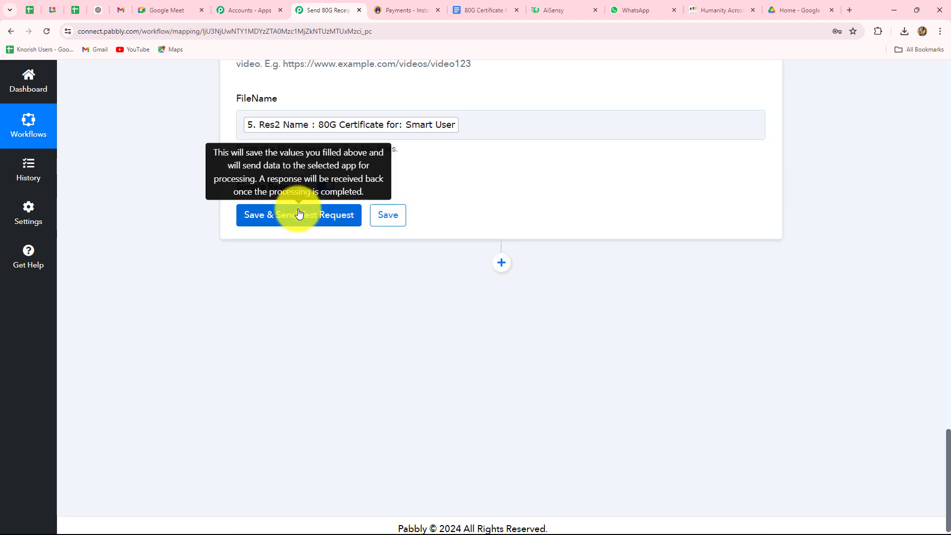
Save and send a test request, then check the returned message ID and Success true.
{"action": "left_click", "coordinate": [303, 213]}
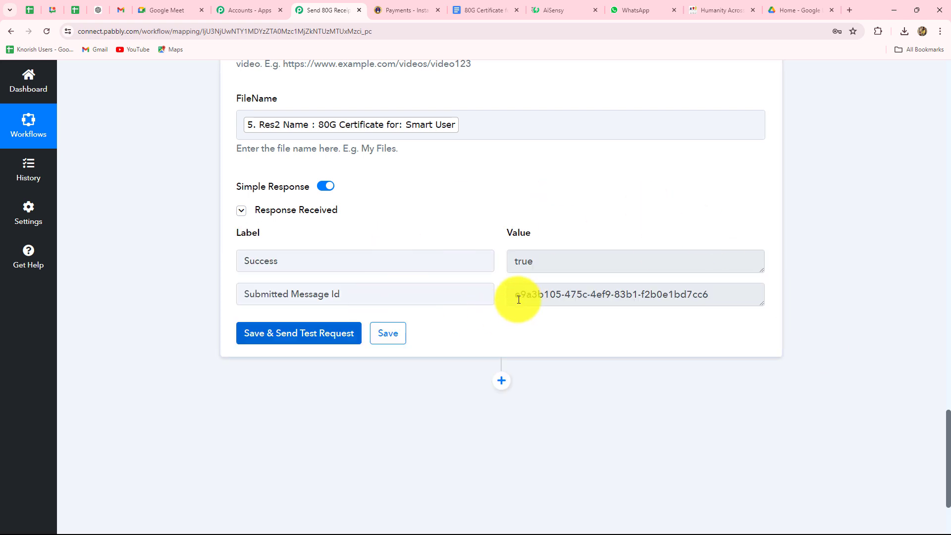
{"action": "left_click_drag", "start_coordinate": [518, 299], "coordinate": [721, 297]}
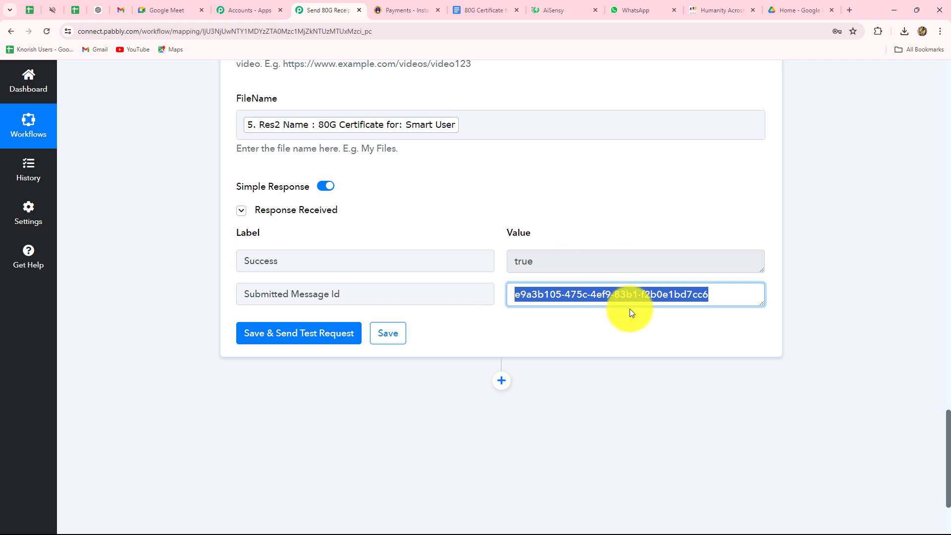
{"action": "left_click", "coordinate": [549, 258]}
{"action": "double_click", "coordinate": [549, 258]}
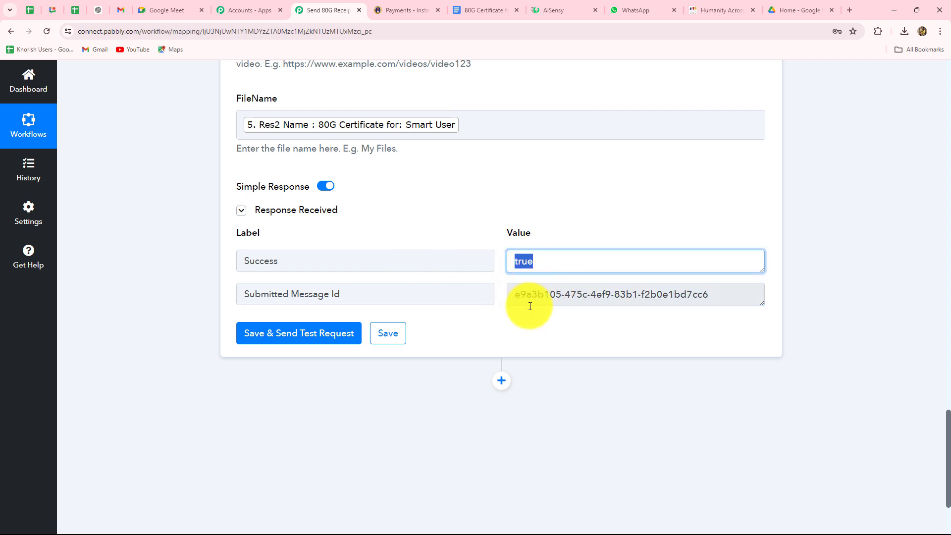
{"action": "scroll", "coordinate": [548, 336], "scroll_direction": "up", "scroll_amount": 3}
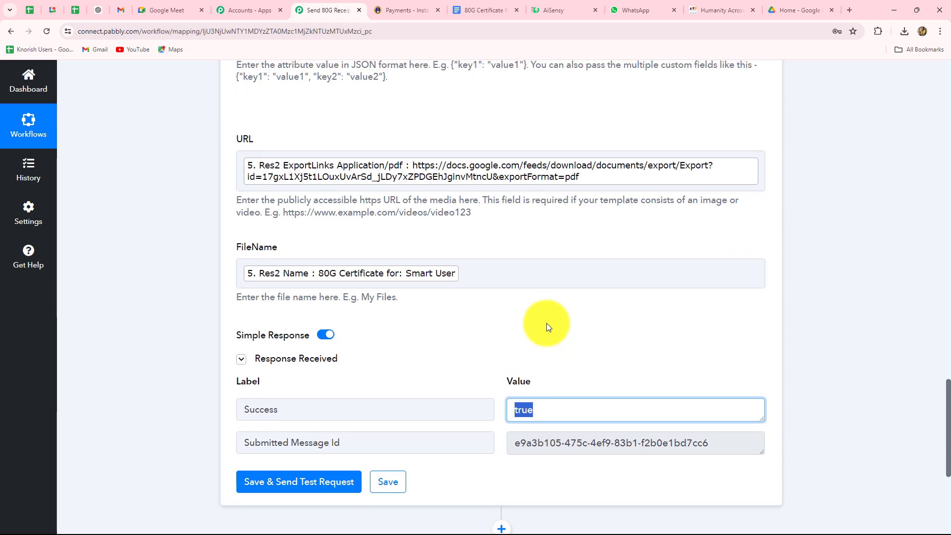
{"action": "scroll", "coordinate": [545, 323], "scroll_direction": "up", "scroll_amount": 5}
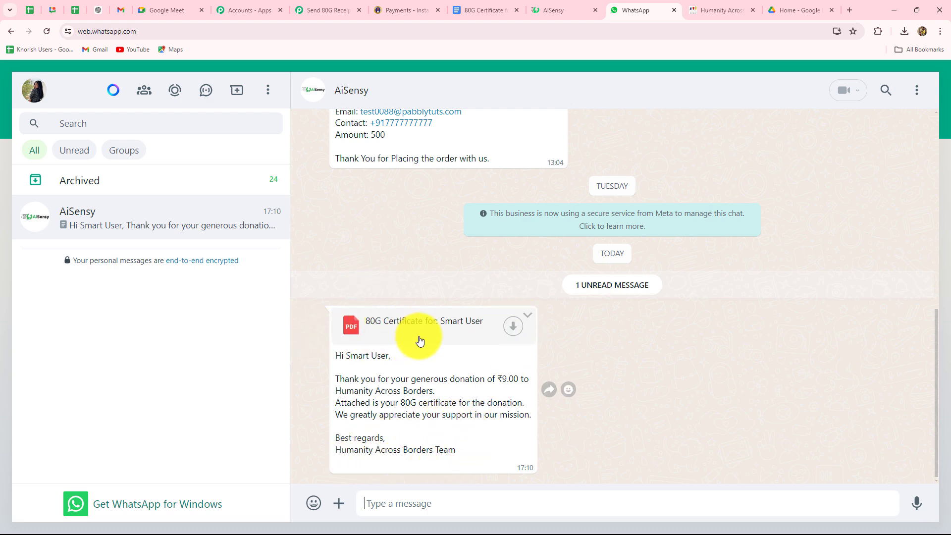
Download the 80G Certificate PDF received in the AiSensy WhatsApp chat.
{"action": "left_click", "coordinate": [515, 325]}
Open the downloaded 80G certificate from recent downloads, review the ₹9.00 donation, then return to the workflow.
{"action": "left_click", "coordinate": [904, 31]}
{"action": "left_click", "coordinate": [809, 82]}
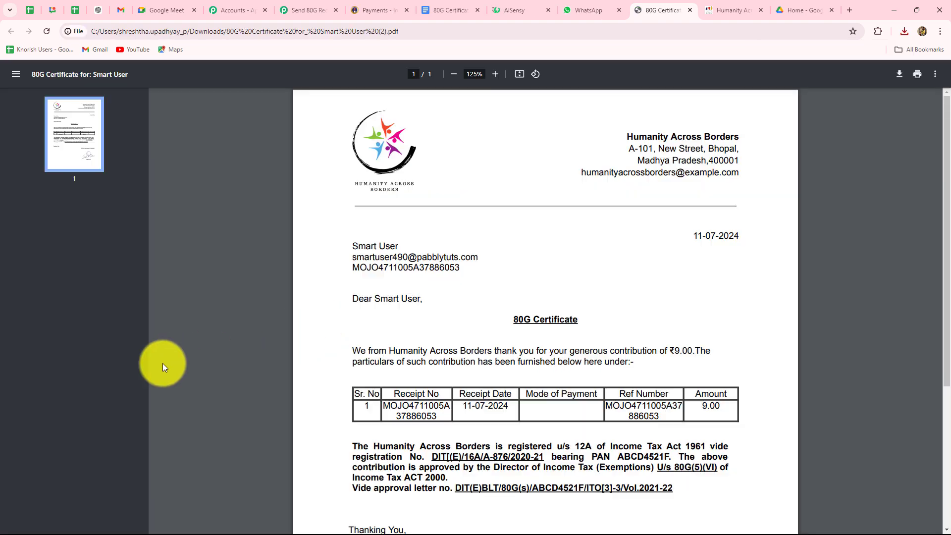
{"action": "scroll", "coordinate": [163, 364], "scroll_direction": "down", "scroll_amount": 5}
{"action": "scroll", "coordinate": [162, 364], "scroll_direction": "up", "scroll_amount": 5}
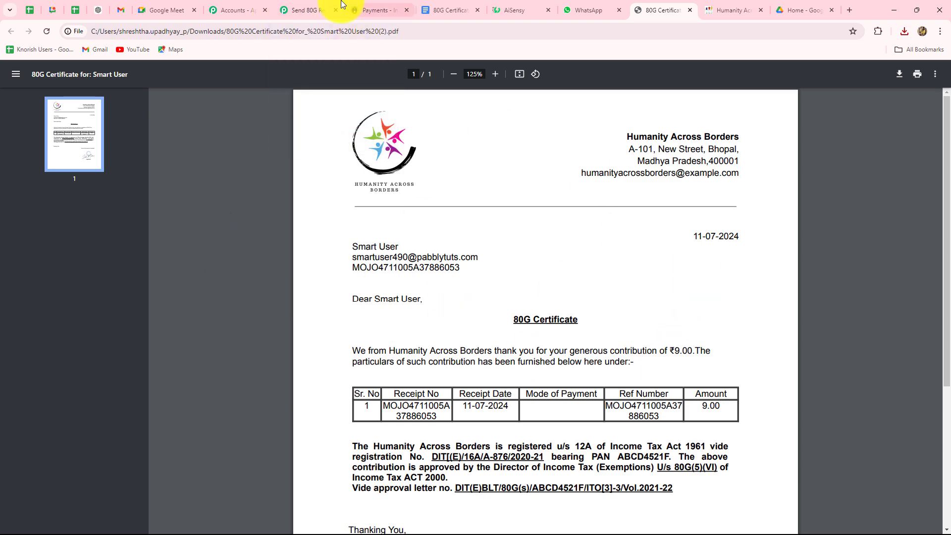
{"action": "left_click", "coordinate": [306, 10]}
Collapse step 6 and review all six steps from Instamojo V2 to WhatsApp by AiSensy.
{"action": "scroll", "coordinate": [925, 246], "scroll_direction": "up", "scroll_amount": 20}
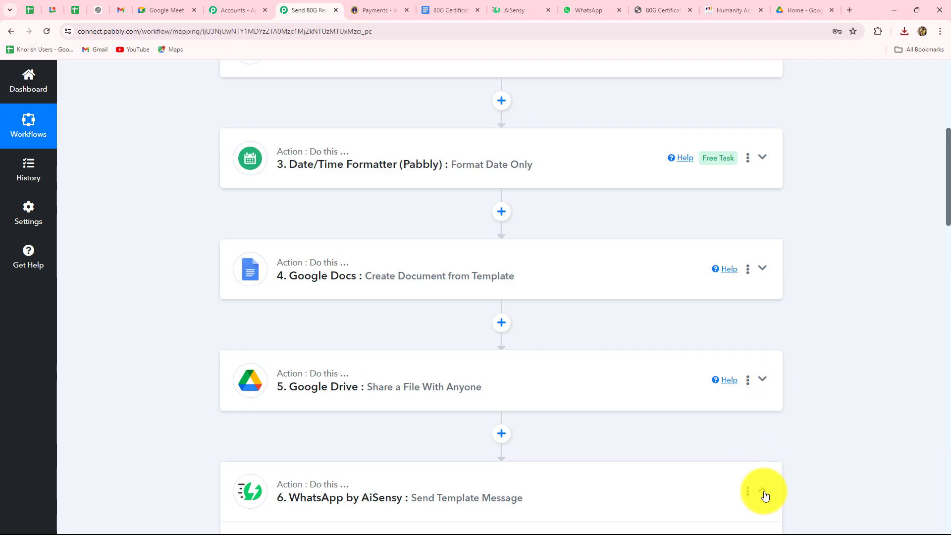
{"action": "left_click", "coordinate": [763, 493]}
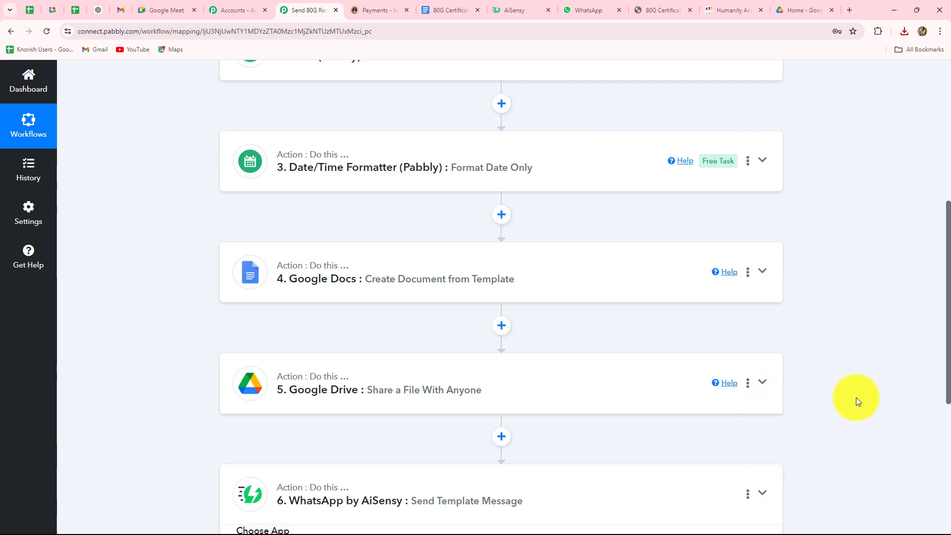
{"action": "scroll", "coordinate": [856, 397], "scroll_direction": "up", "scroll_amount": 5}
{"action": "scroll", "coordinate": [855, 397], "scroll_direction": "down", "scroll_amount": 1}
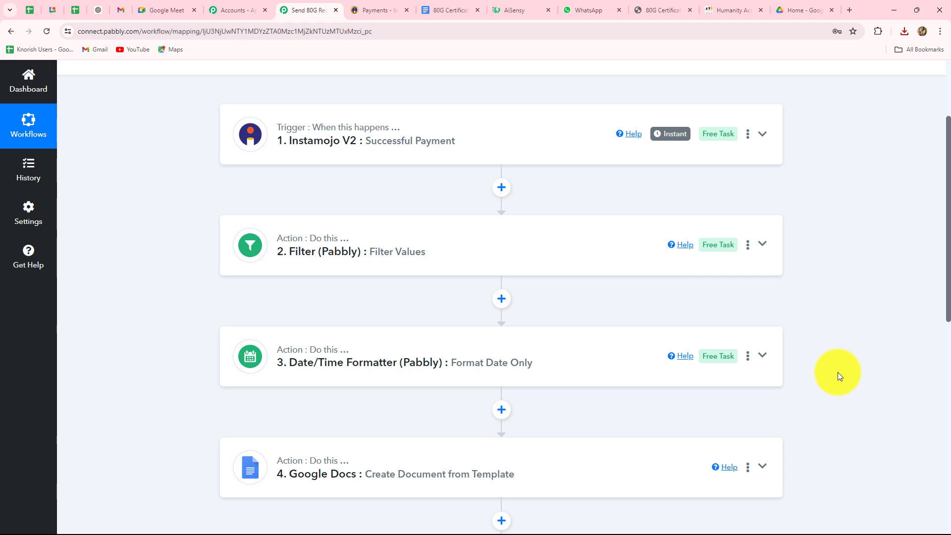
{"action": "scroll", "coordinate": [838, 375], "scroll_direction": "down", "scroll_amount": 7}
{"action": "scroll", "coordinate": [838, 374], "scroll_direction": "up", "scroll_amount": 9}
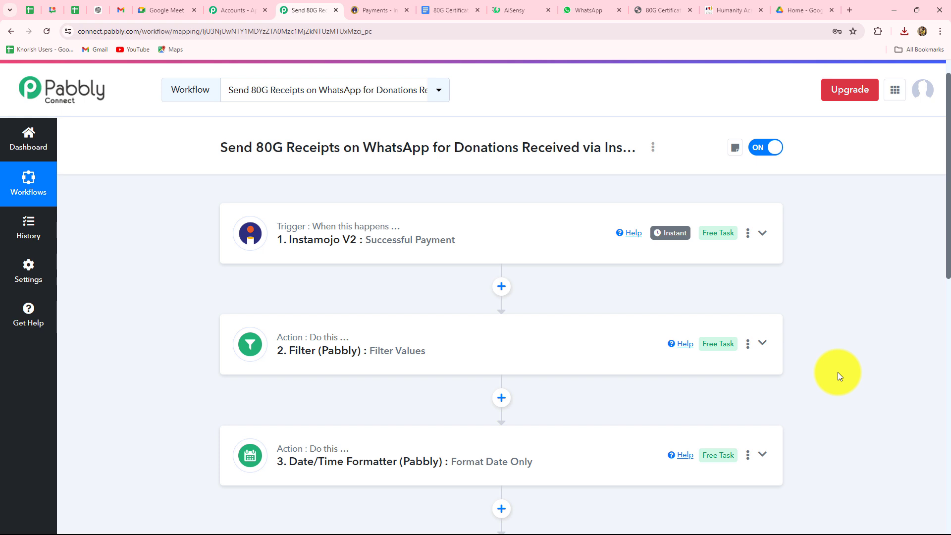
{"action": "scroll", "coordinate": [837, 373], "scroll_direction": "down", "scroll_amount": 3}
{"action": "scroll", "coordinate": [837, 372], "scroll_direction": "down", "scroll_amount": 4}
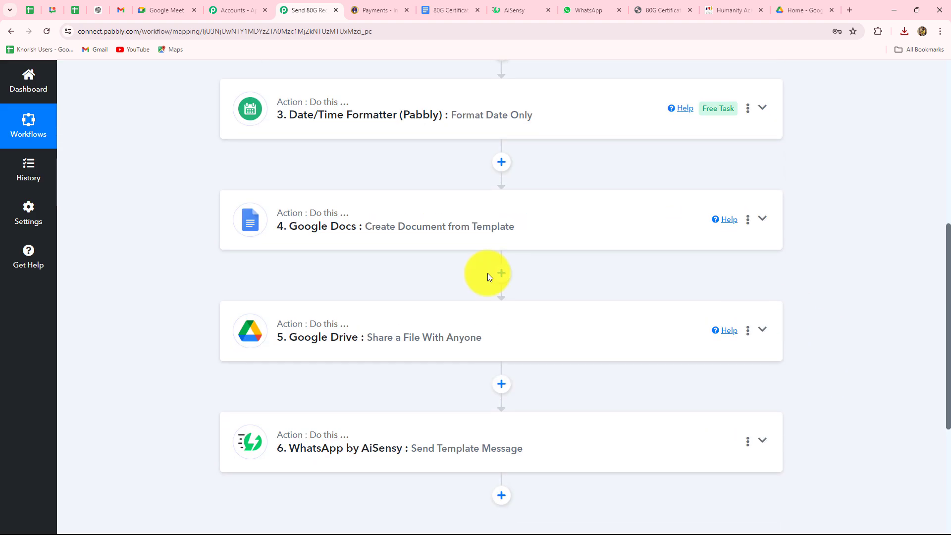